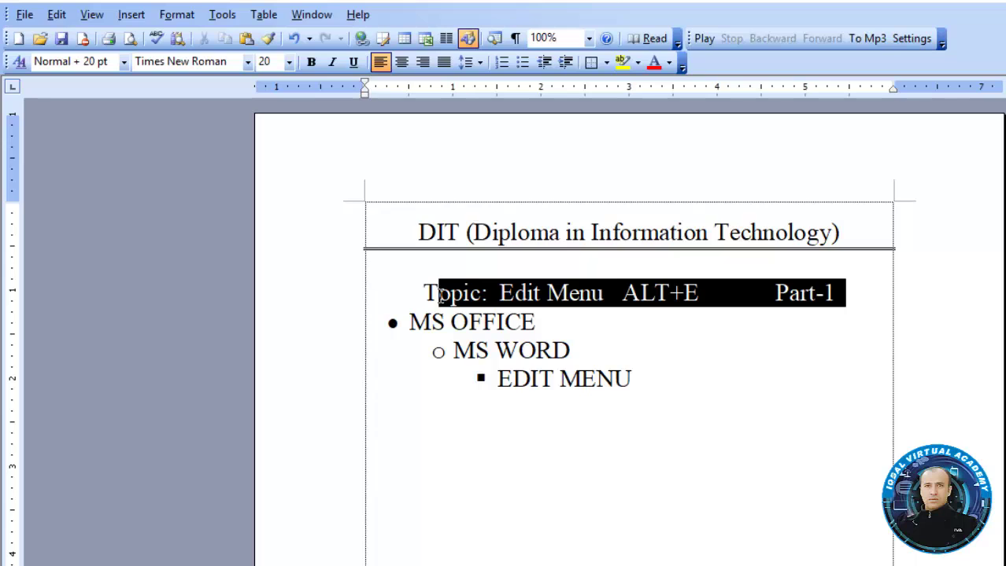
Underline the Topic heading and end the bullet list on a new line after EDIT MENU
key("ctrl+u")
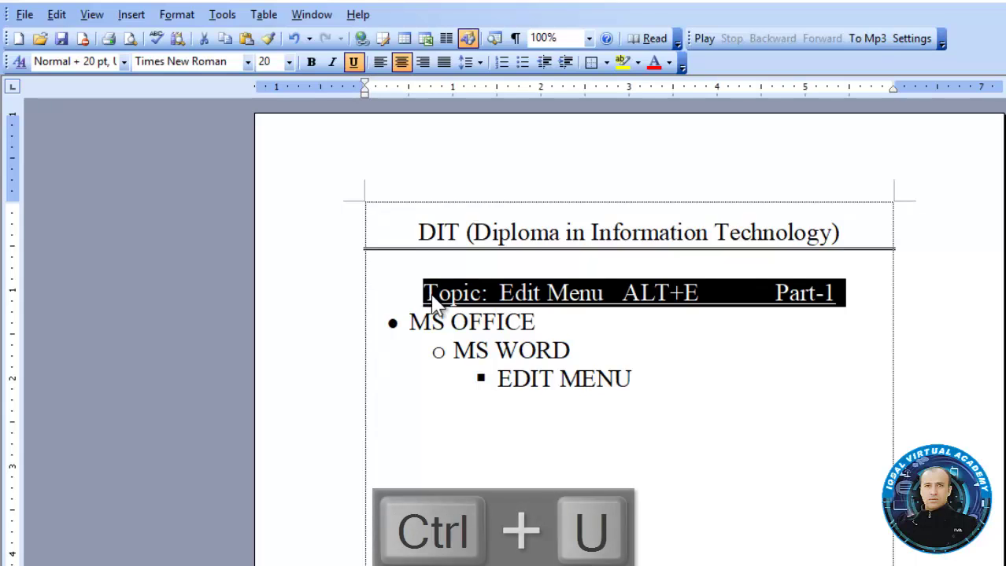
left_click(652, 392)
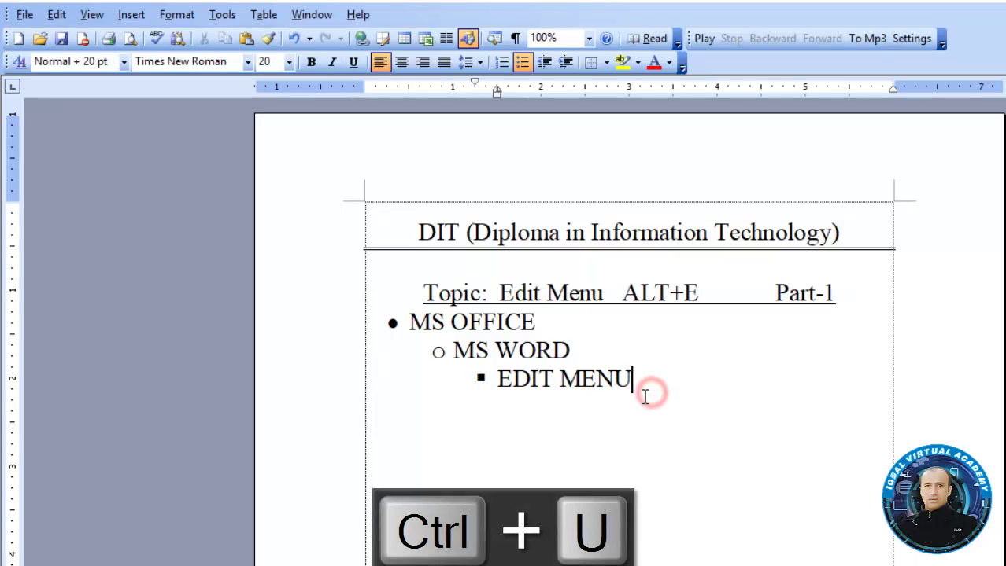
key("BackSpace")
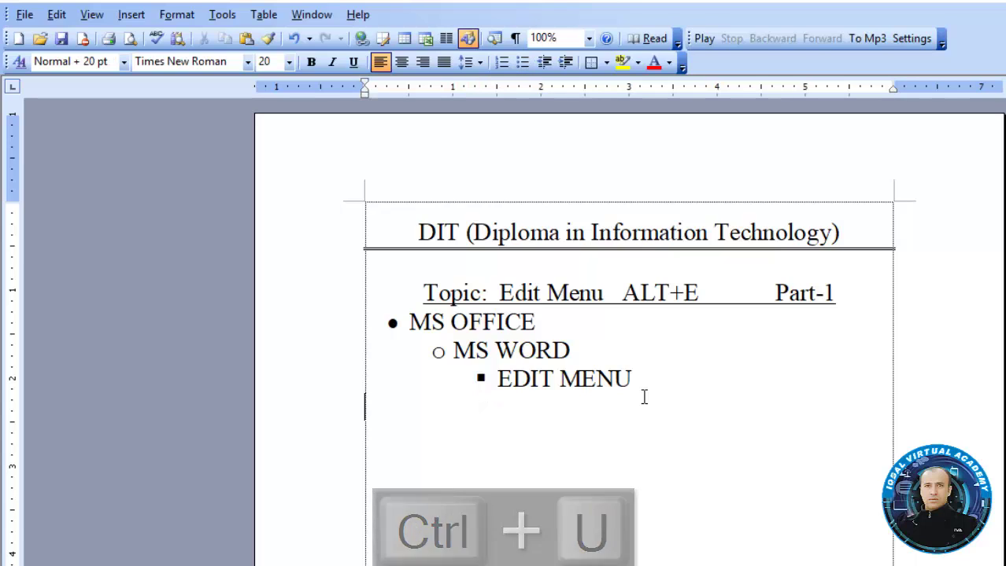
Insert a 3-column, 2-row table and drag its left and right edges to the page margins
left_click(264, 16)
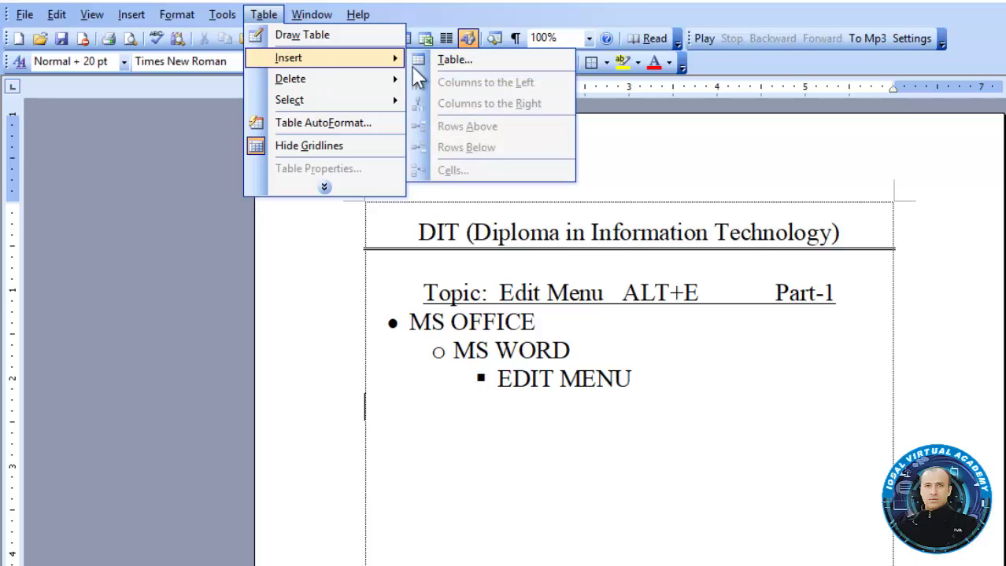
left_click(447, 63)
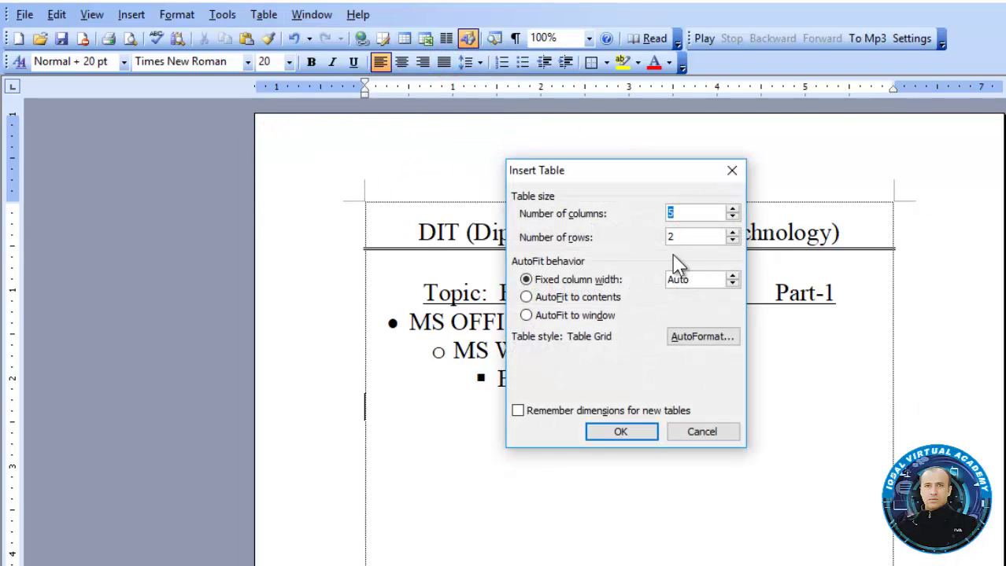
double_click(684, 211)
type("3")
left_click(641, 432)
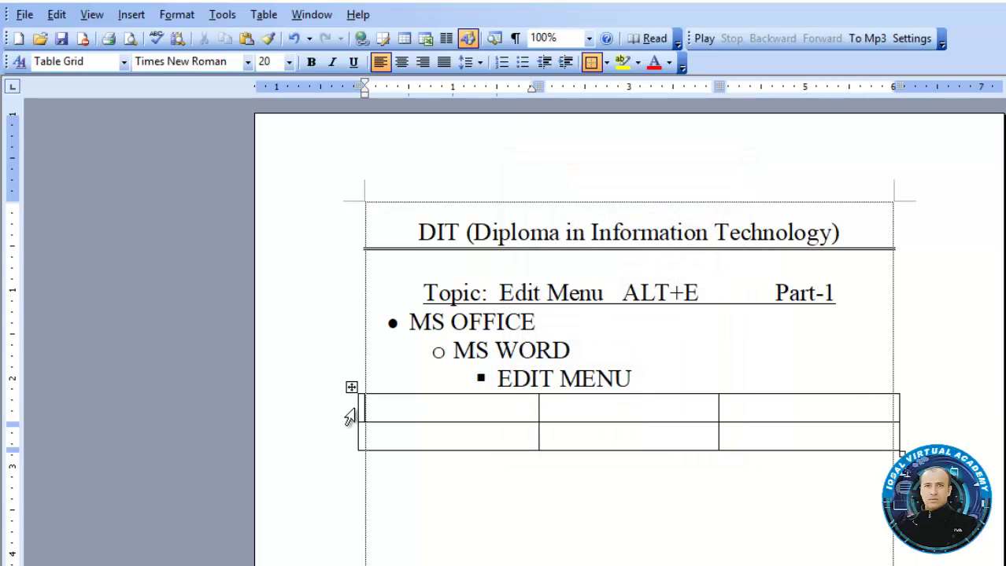
left_click_drag(360, 404, 364, 406)
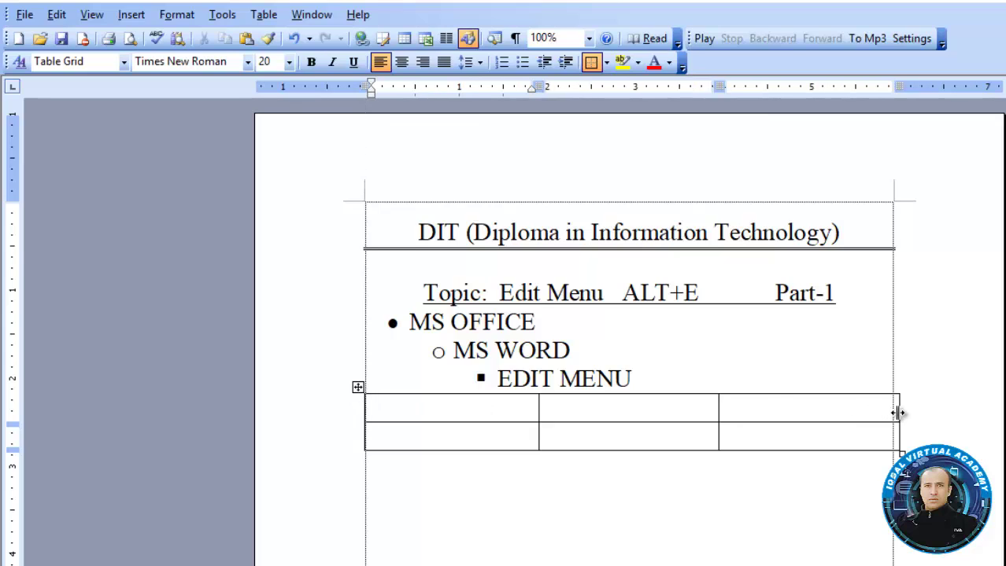
left_click_drag(899, 412, 893, 412)
Type the Command and Shortcut ALT headers into the first table cells
left_click(853, 412)
left_click(508, 408)
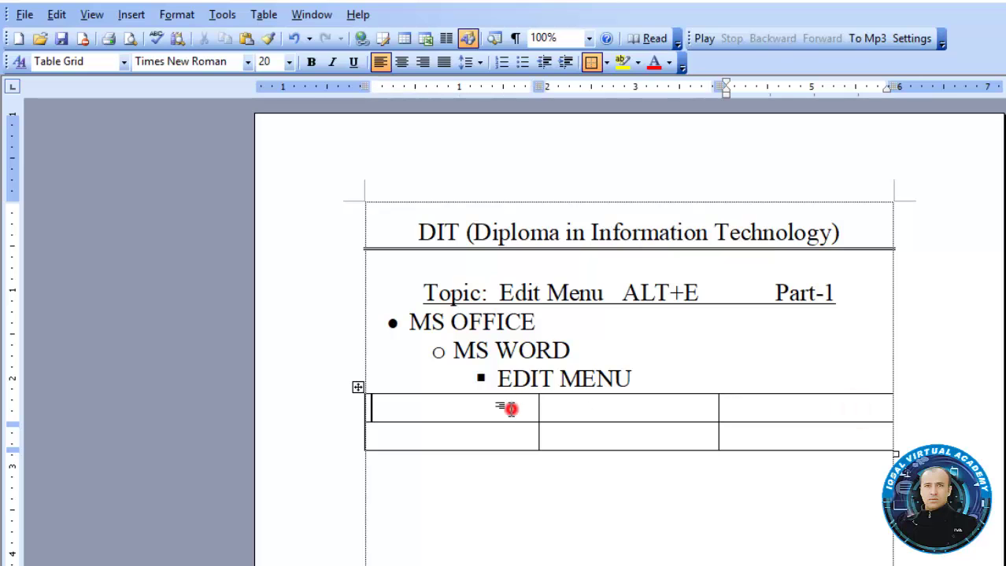
type("c")
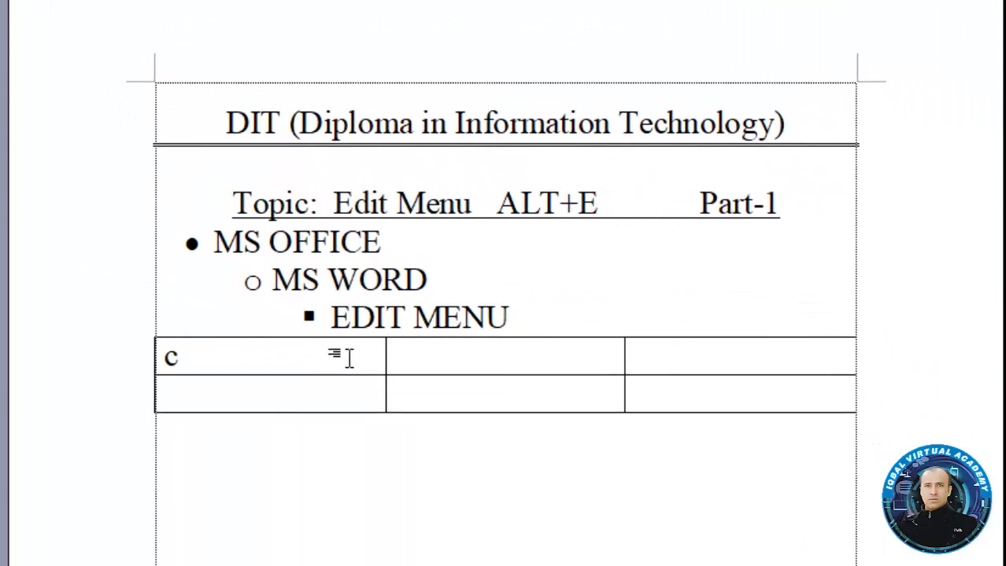
key("BackSpace")
type("c")
key("BackSpace")
type("Command")
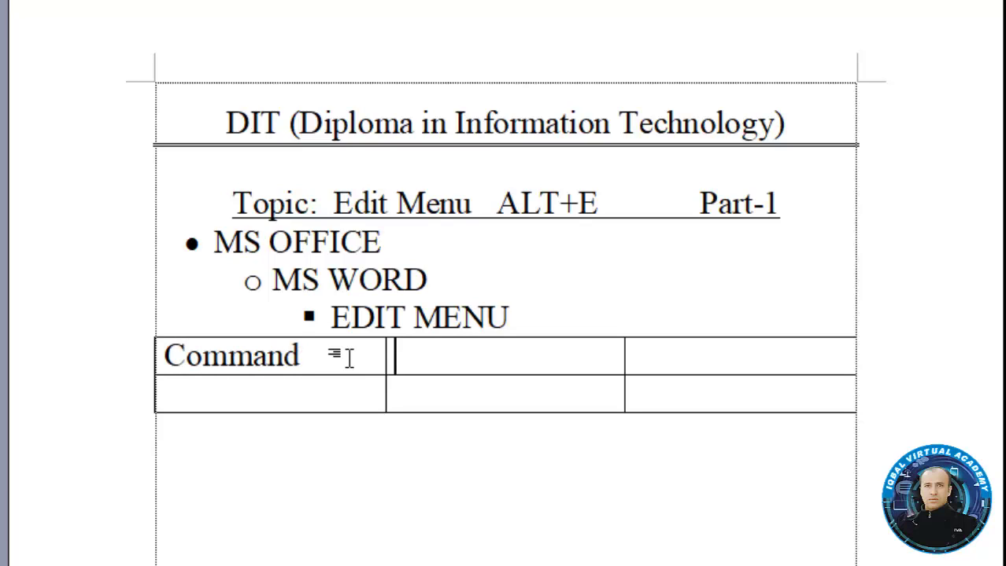
type("Sh")
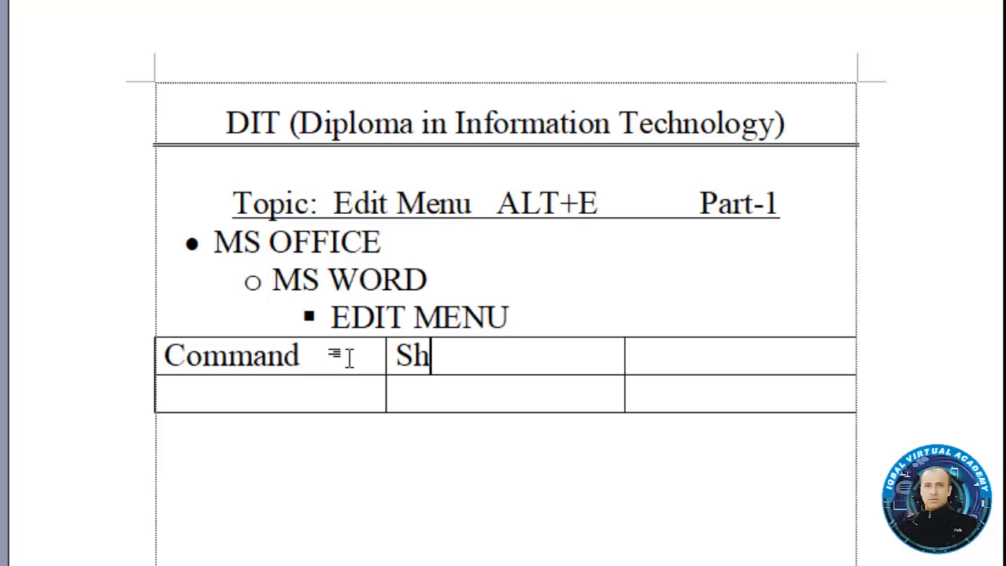
type("ortcu")
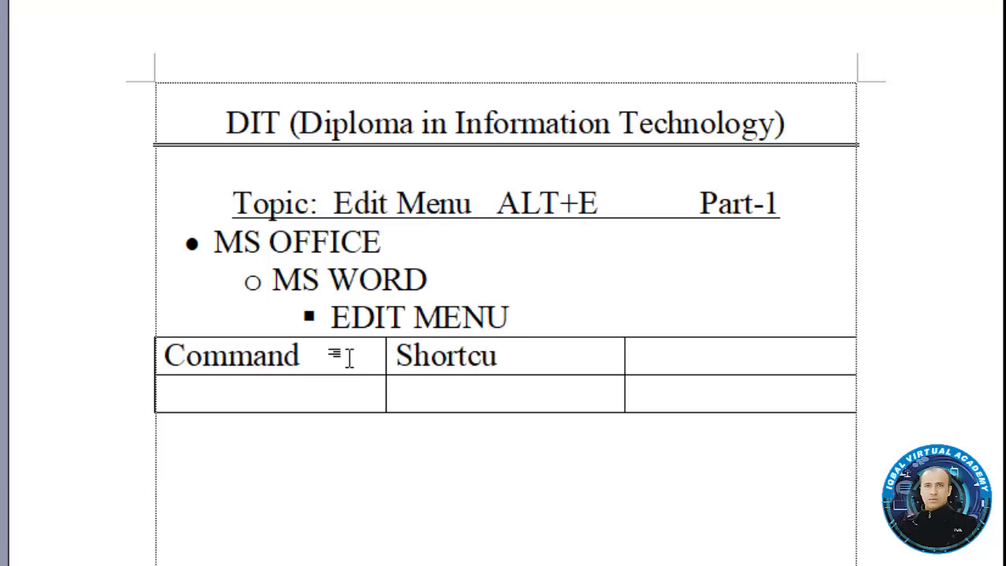
type("t Al")
key("BackSpace")
type("LT")
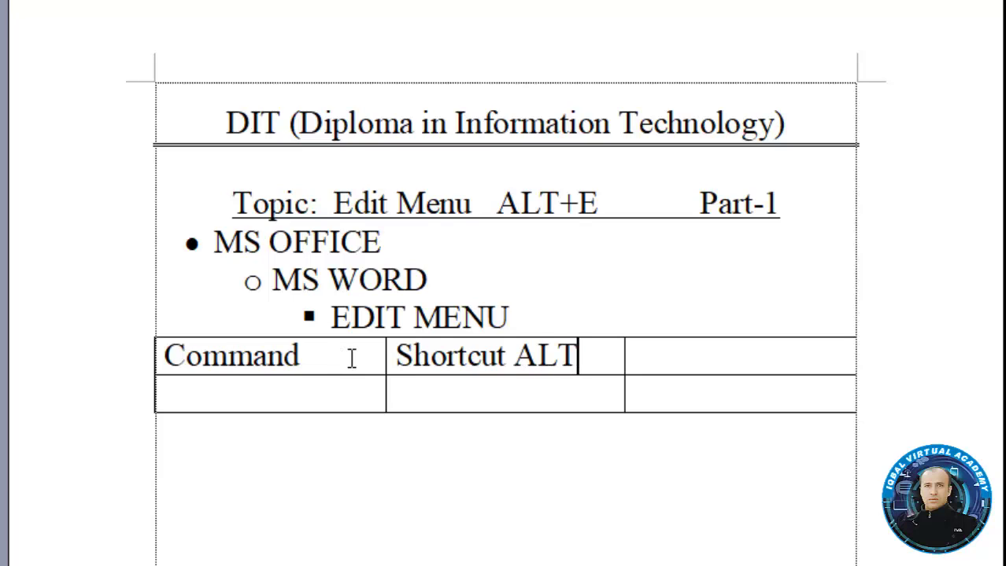
key("Tab")
Enter Shortcut Ctrl in the third header cell and move into the second row
type("sh")
key("BackSpace")
key("BackSpace")
type("Short")
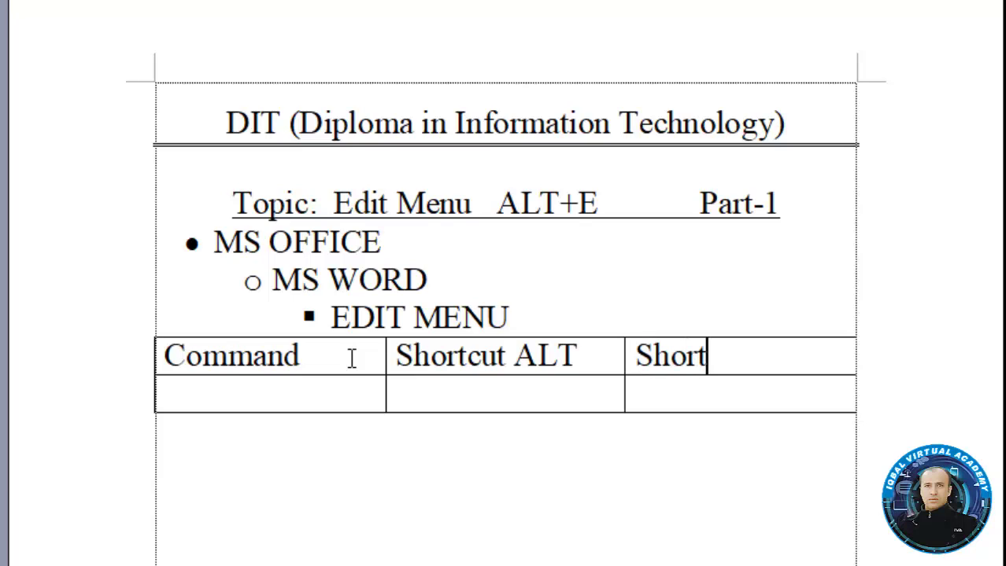
type("cut Ctrl")
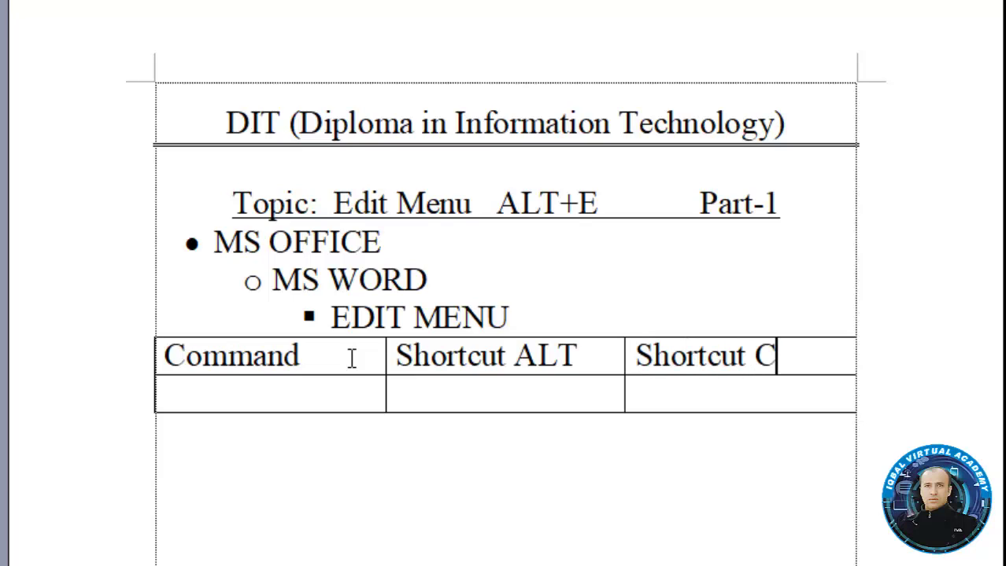
left_click(237, 393)
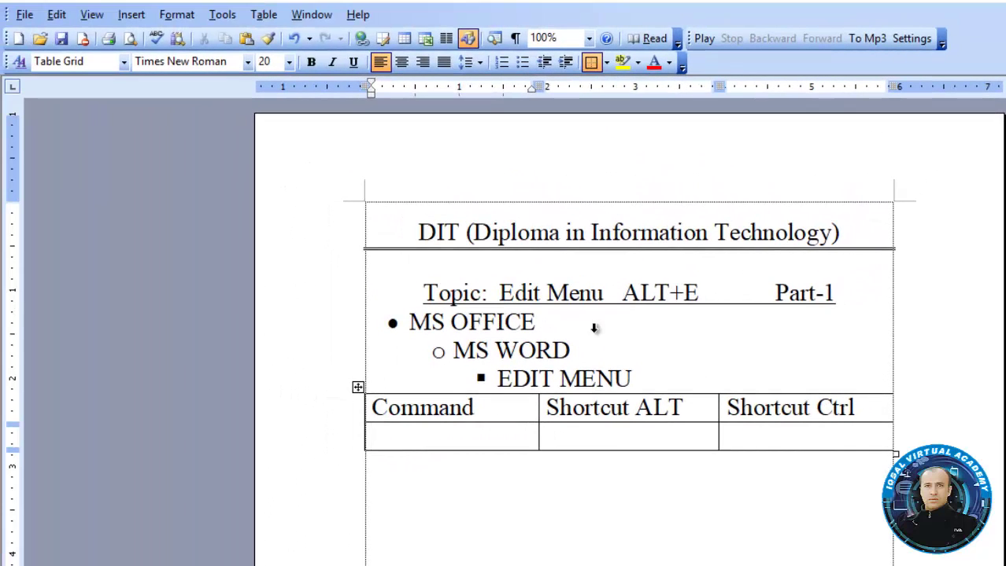
Make the Topic heading red in Tw Cen MT Condensed Extra Bold
left_click_drag(841, 296, 429, 297)
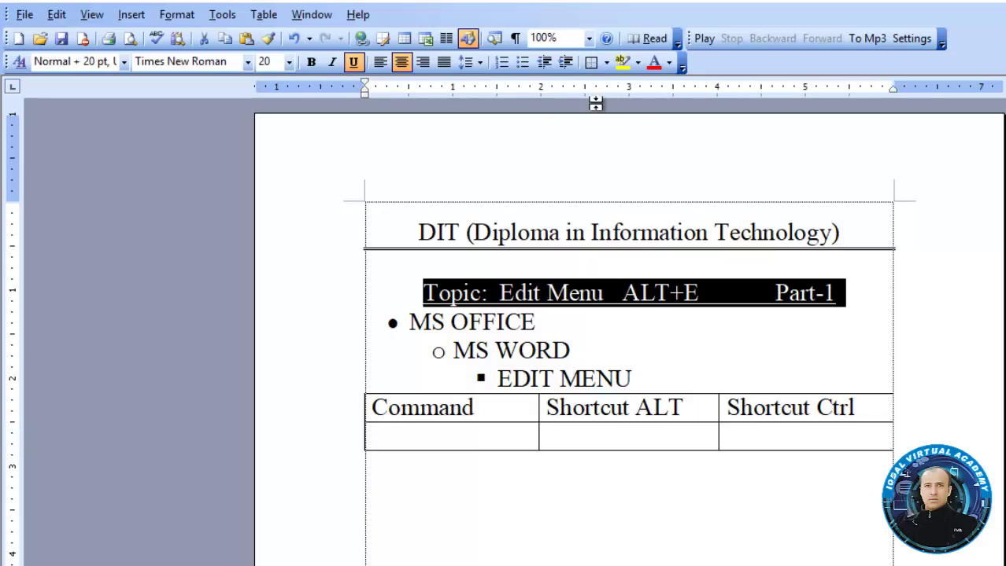
left_click(654, 62)
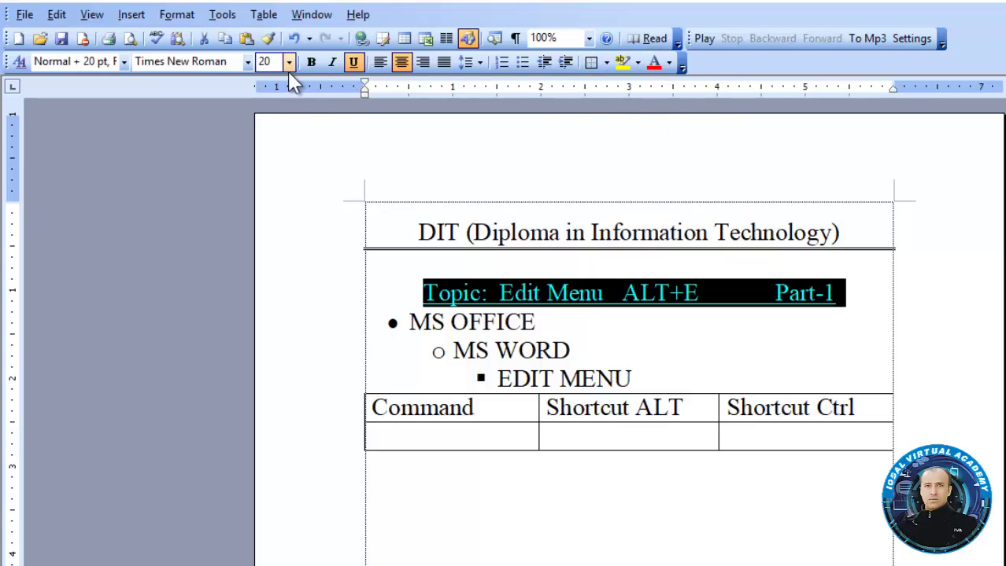
left_click(247, 62)
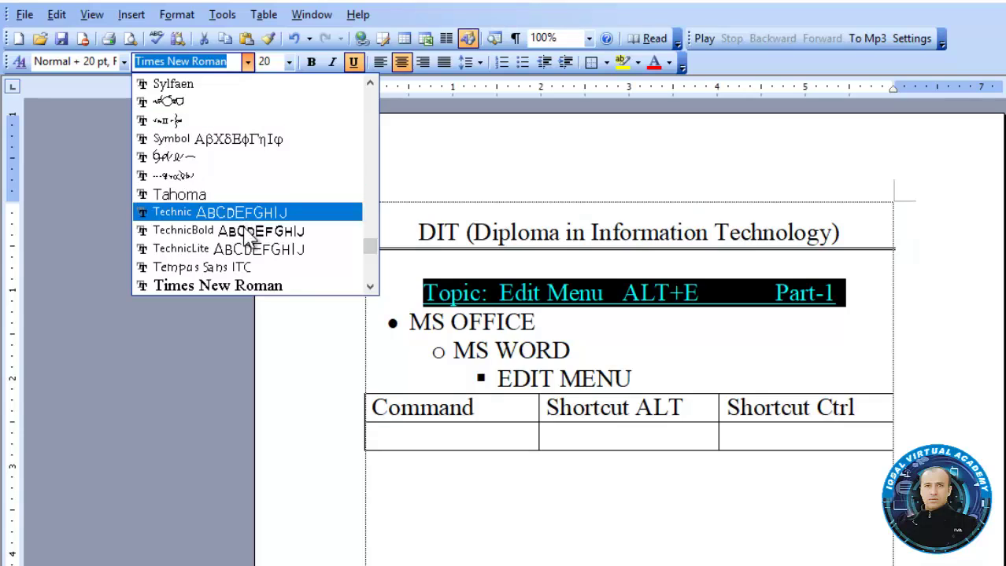
left_click(369, 287)
left_click(369, 287)
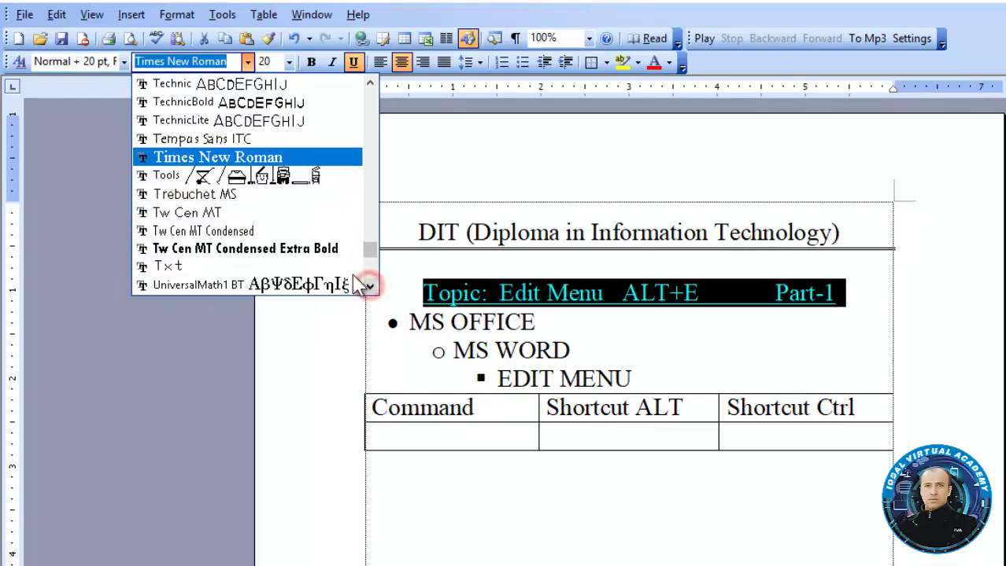
left_click(337, 251)
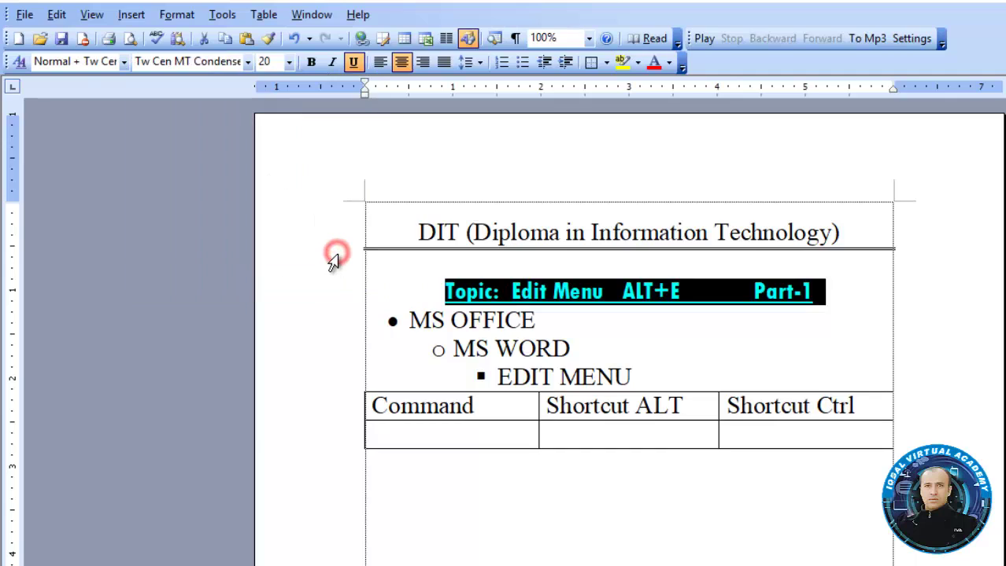
left_click(674, 438)
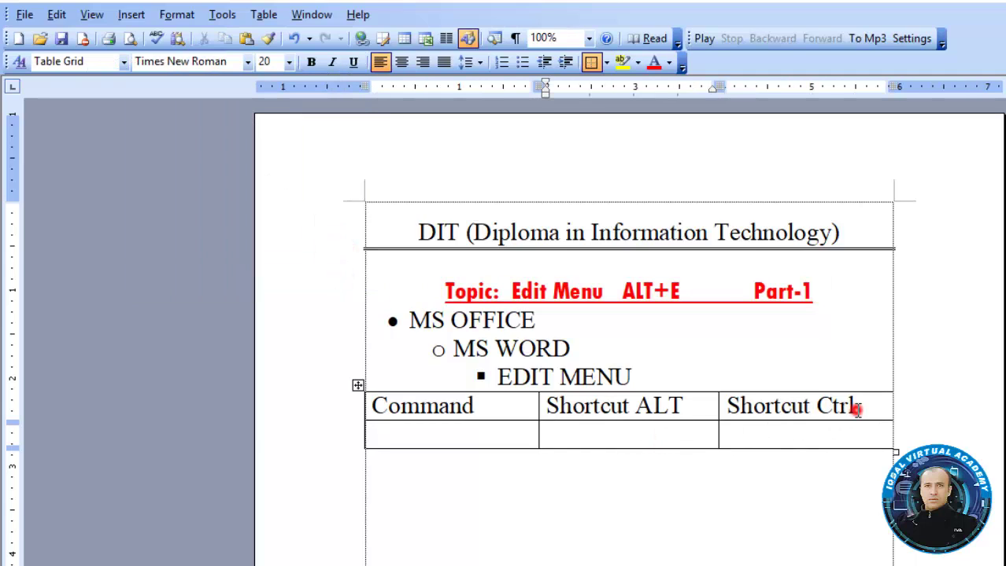
Shrink the table's header row text to 15 pt with Ctrl+[
left_click_drag(857, 410, 489, 412)
key("ctrl+bracketleft")
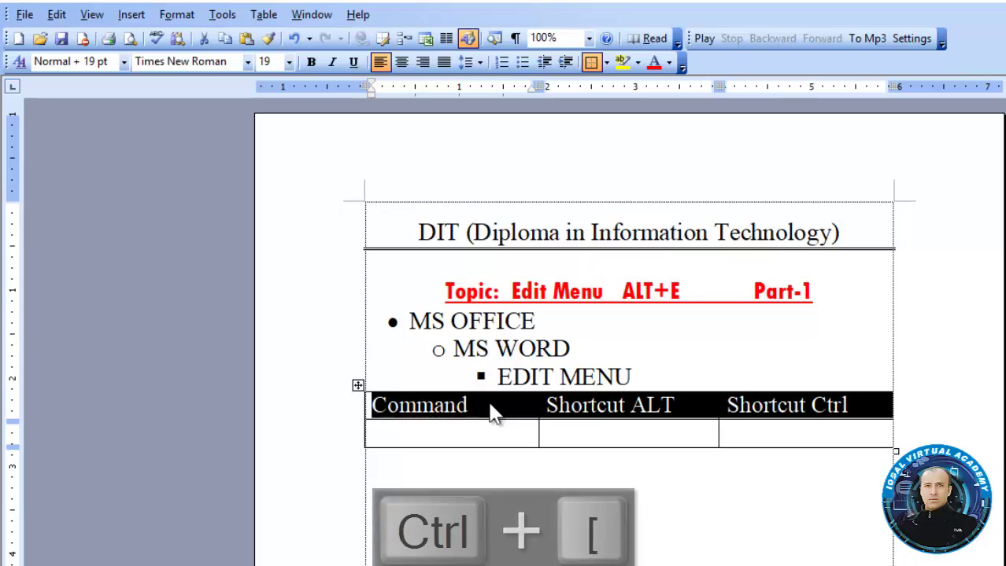
key("ctrl+bracketleft")
key("ctrl+bracketleft")
key("ctrl+bracketleft")
key("ctrl+bracketleft")
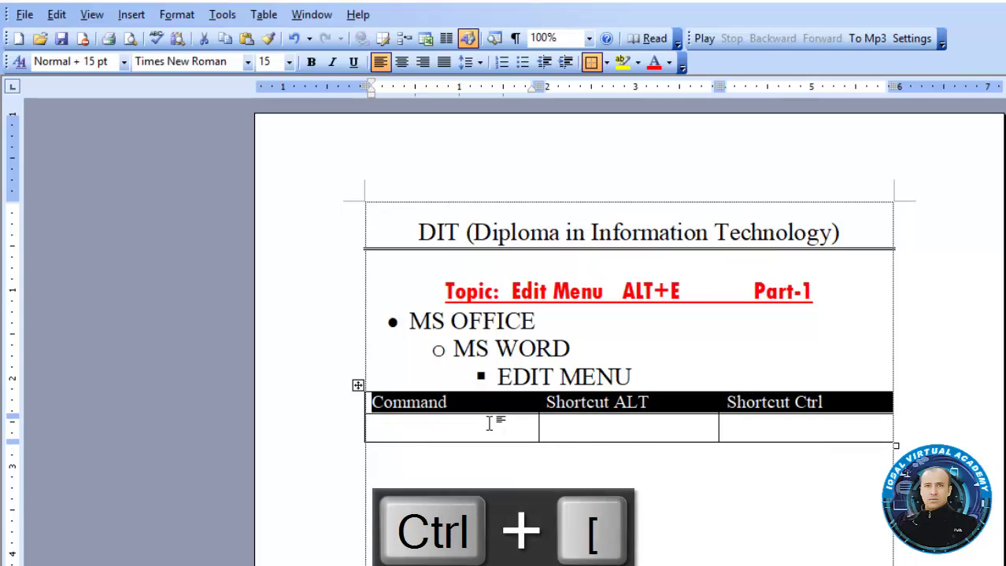
left_click(489, 423)
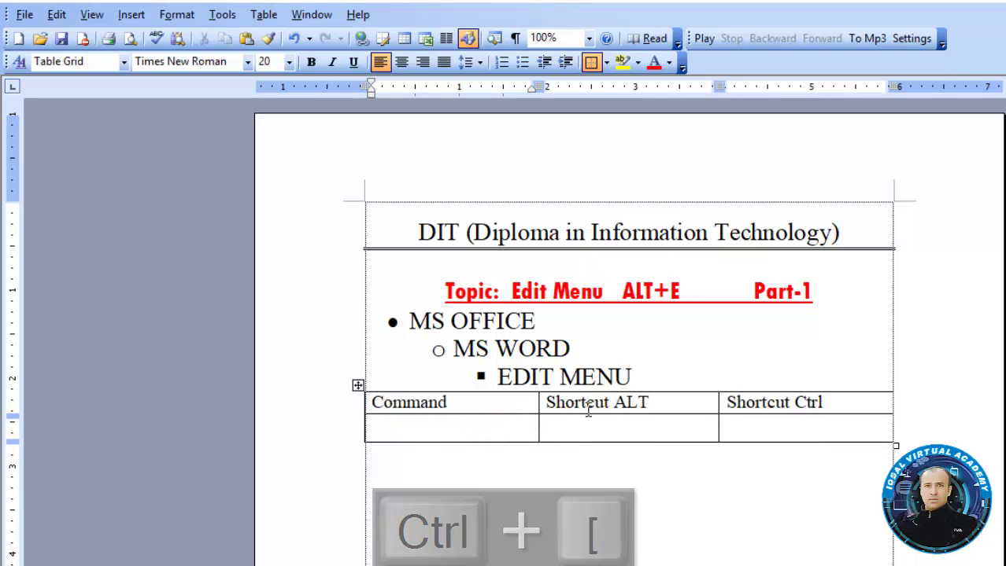
left_click(640, 386)
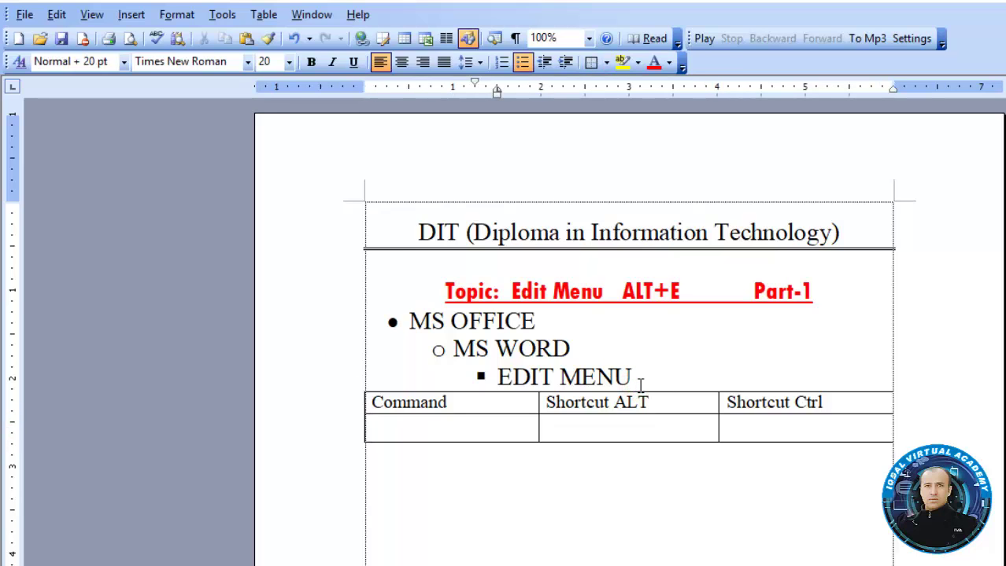
Review the Edit menu commands and place the cursor in the empty cell under Command
key("alt+e")
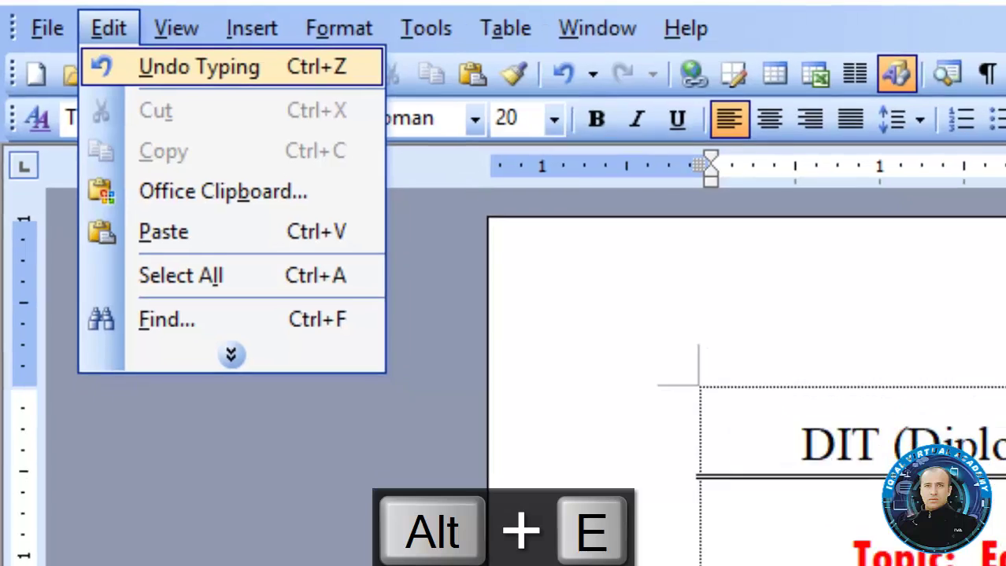
left_click(499, 430)
left_click(499, 431)
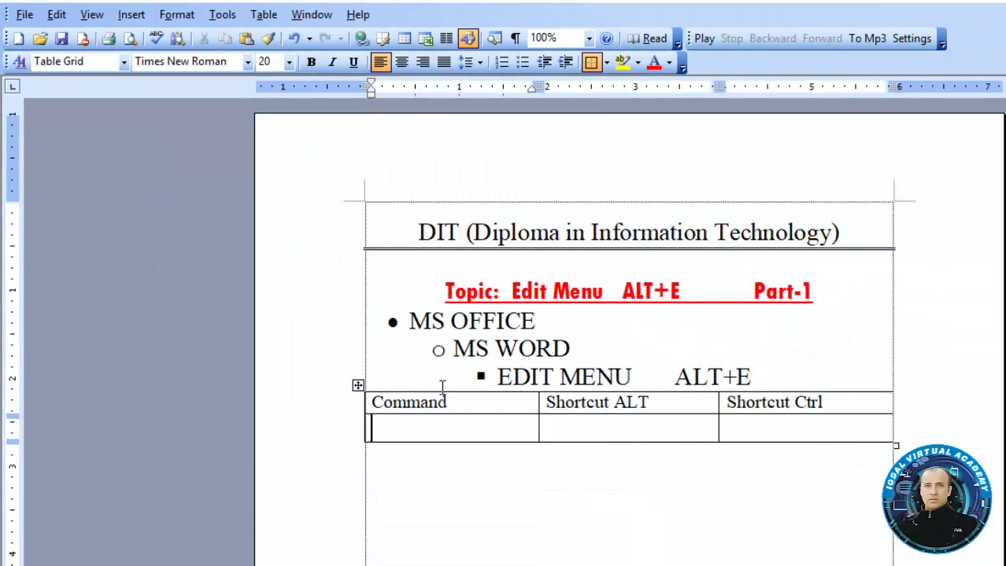
left_click(55, 14)
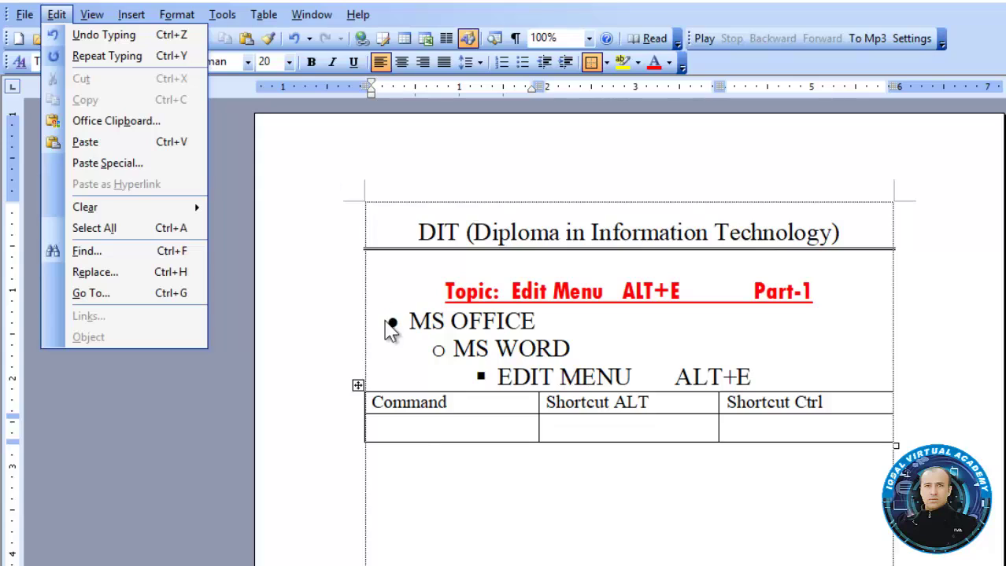
left_click(415, 426)
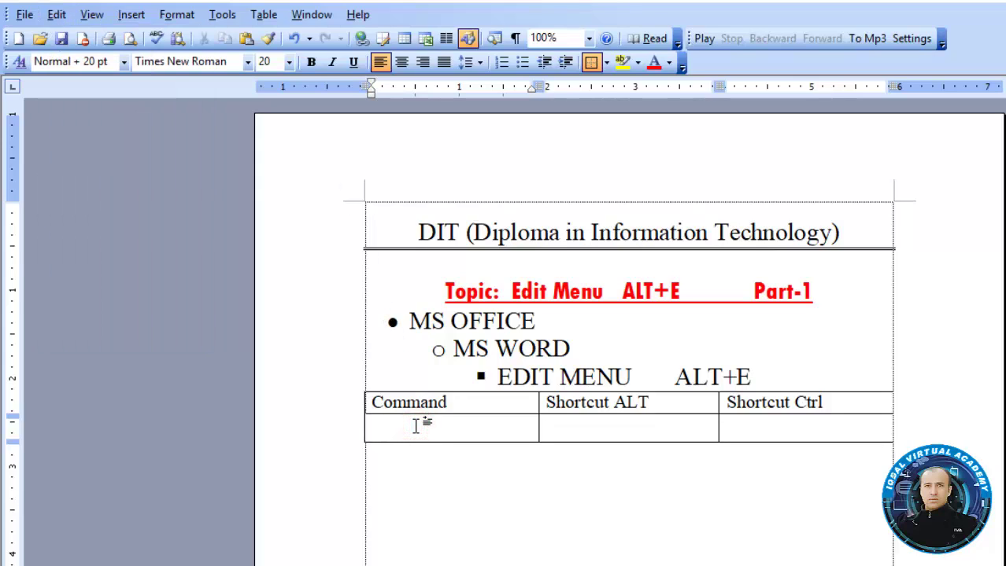
Type Undo and begin its Shortcut Ctrl entry as Ctrl+
type("Undo")
key("Tab")
key("Tab")
key("Tab")
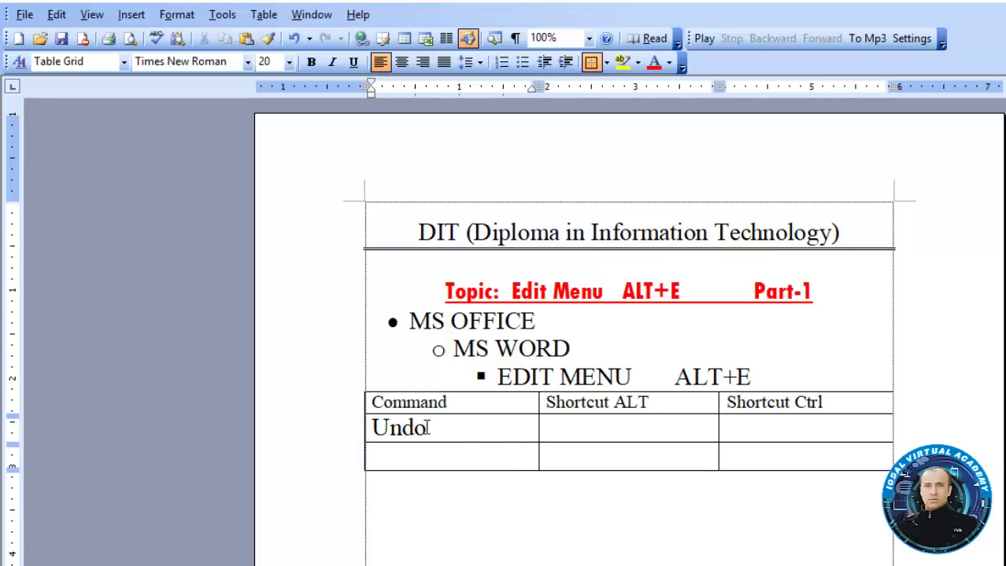
left_click(570, 430)
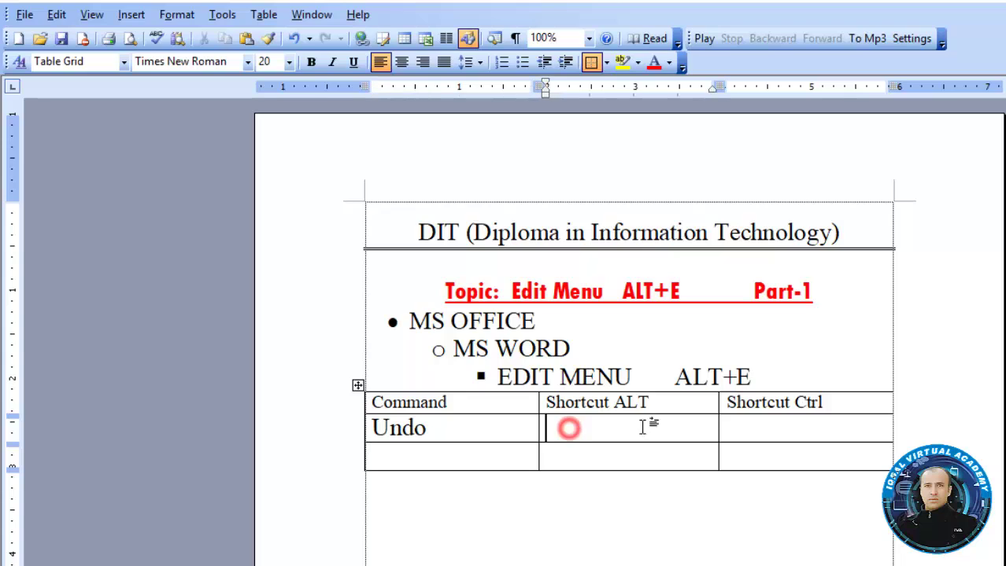
left_click(818, 431)
type("ct")
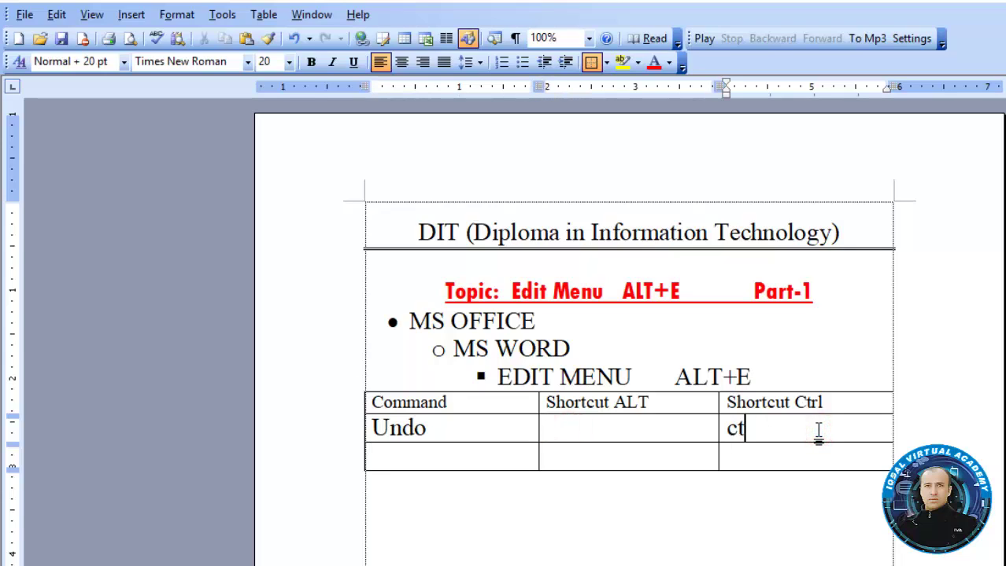
type("rl")
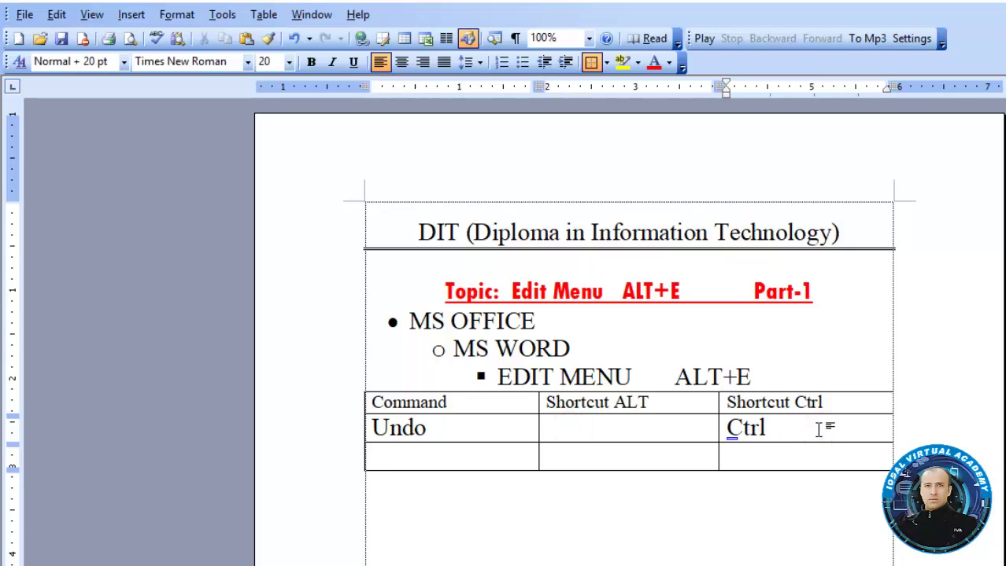
key("BackSpace")
type("+Z")
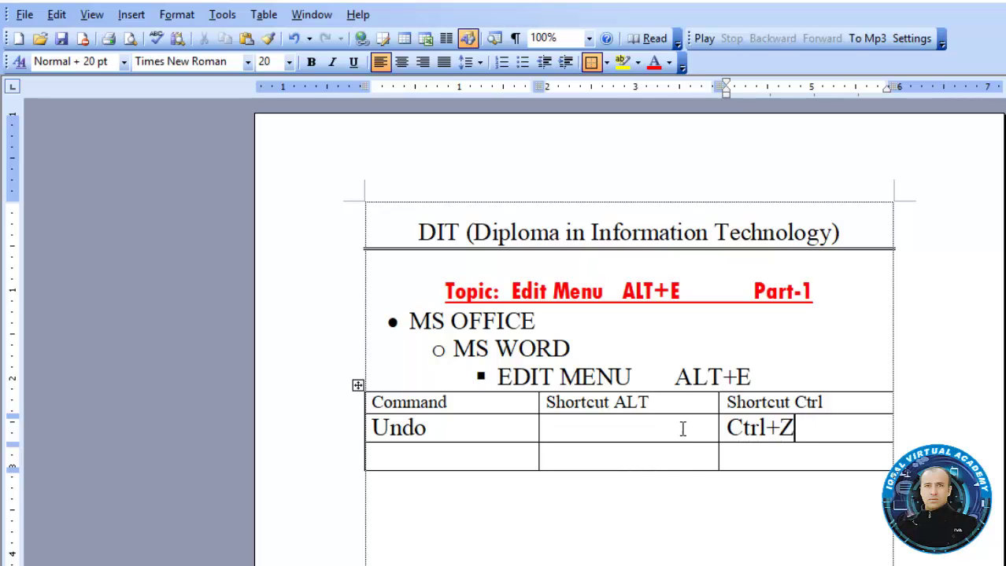
Enter ALT+E+U in the Undo row's Shortcut ALT cell
left_click(676, 427)
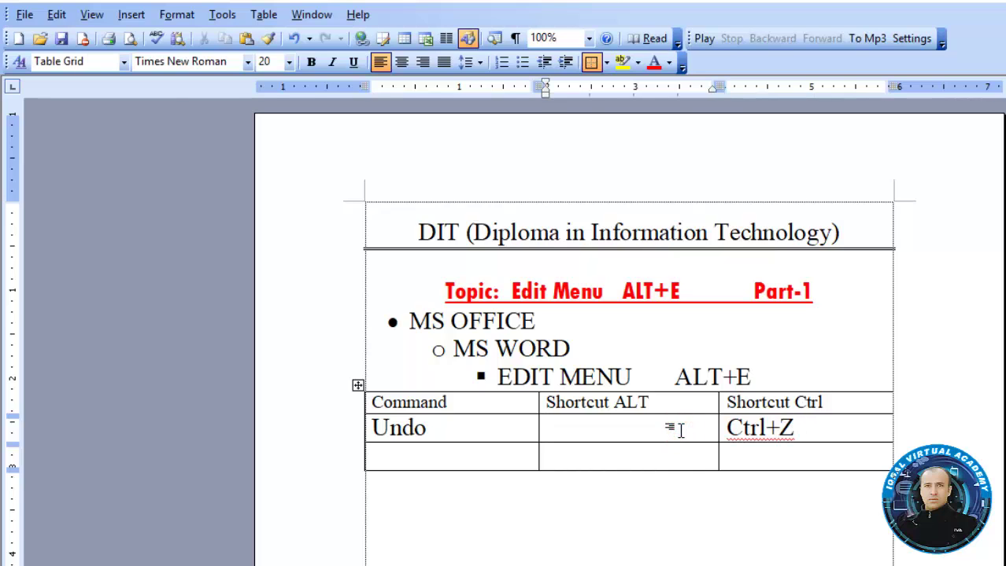
key("alt+f")
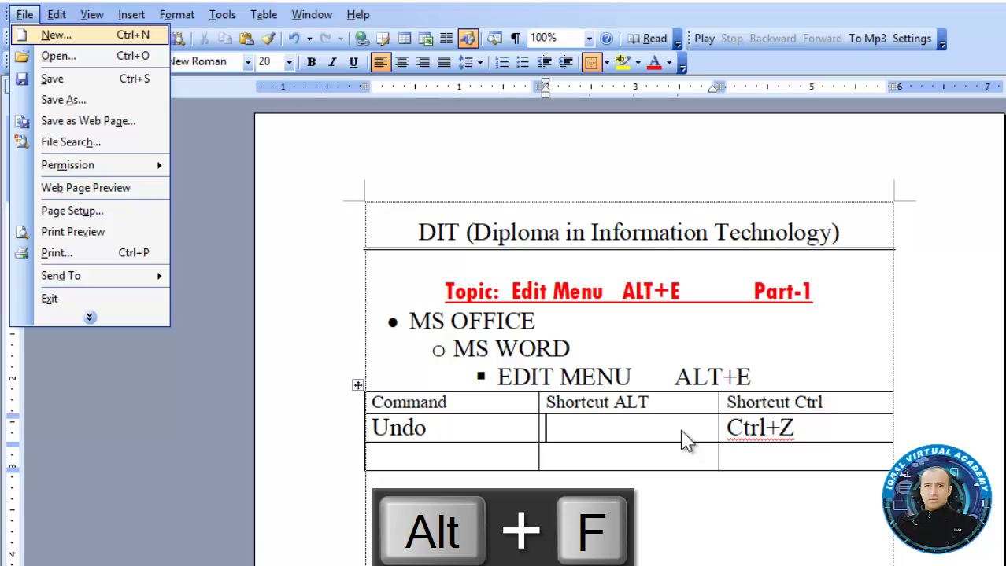
key("Escape")
key("alt+e")
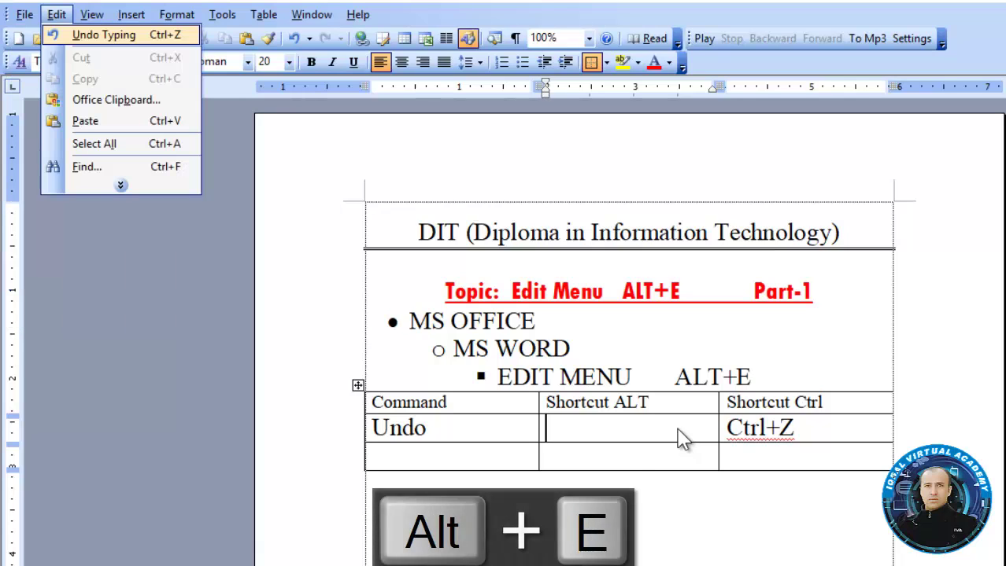
left_click(573, 433)
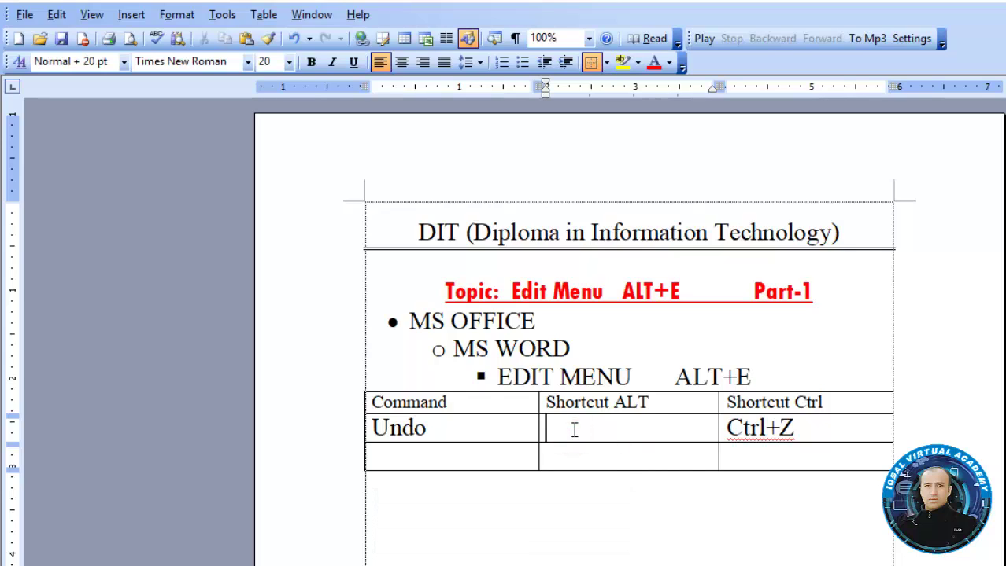
type("U")
key("BackSpace")
type("ALT+E+u")
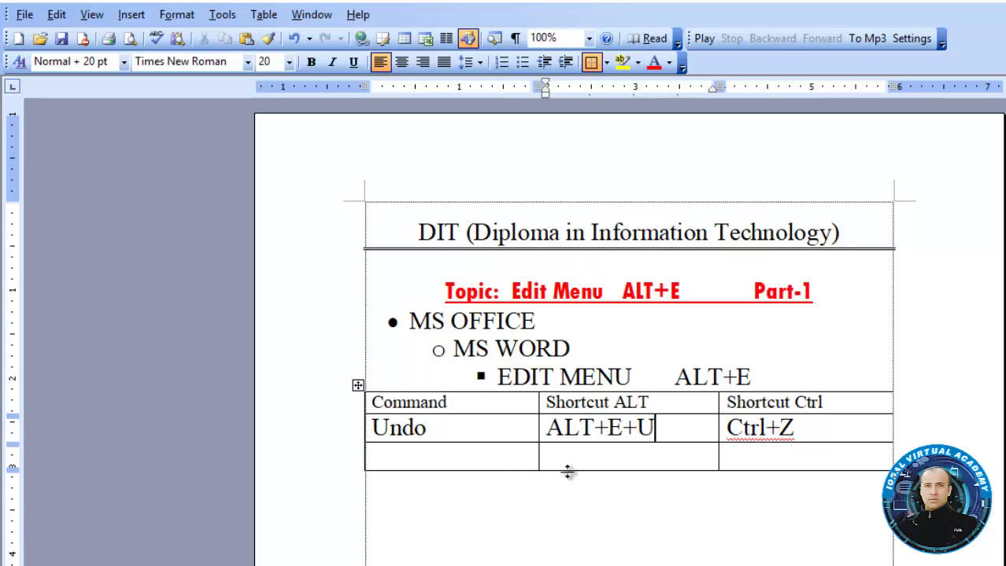
left_click(568, 463)
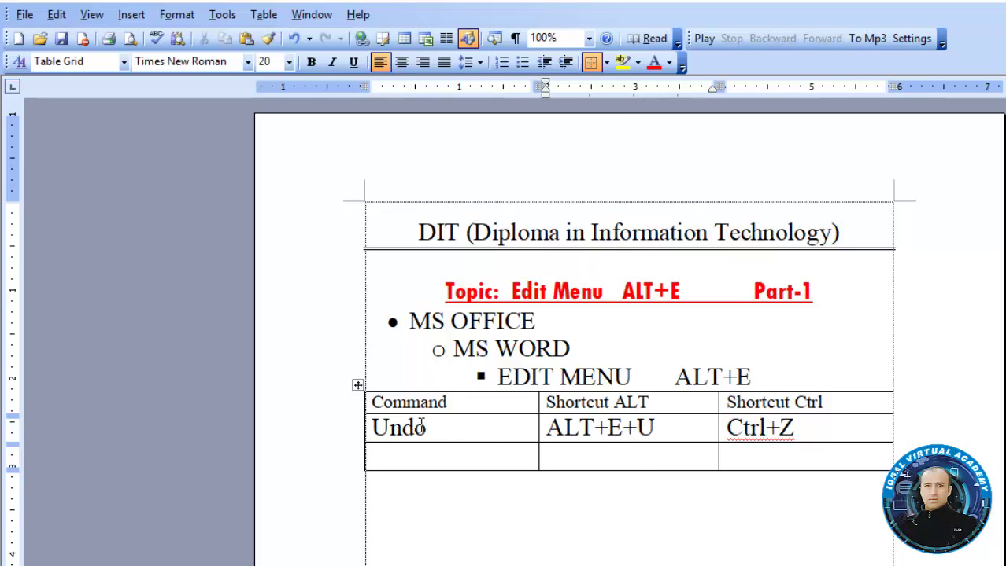
Underline the U of Undo and type Redo/ Repeat in the next row
left_click_drag(390, 425, 372, 428)
key("ctrl+u")
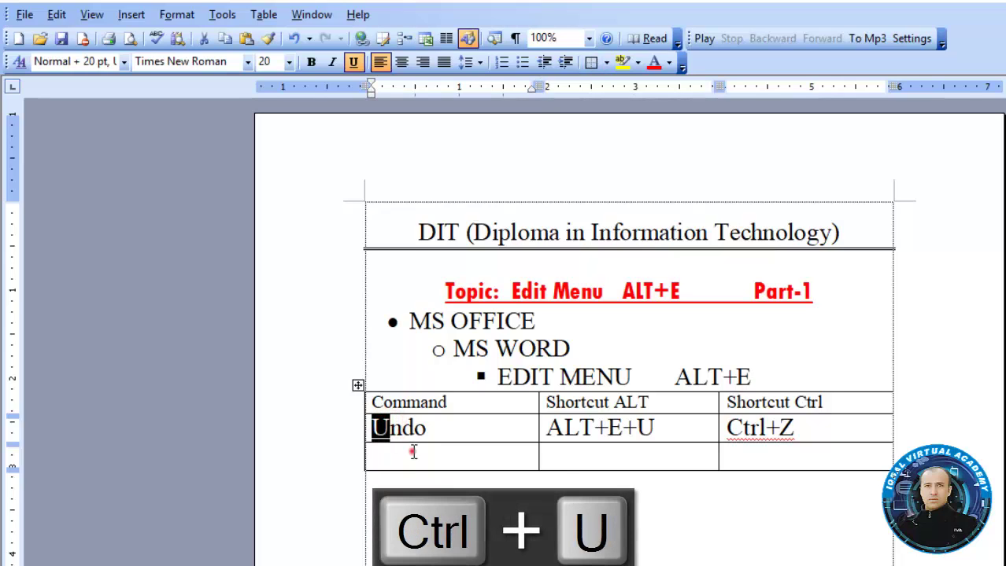
left_click(411, 453)
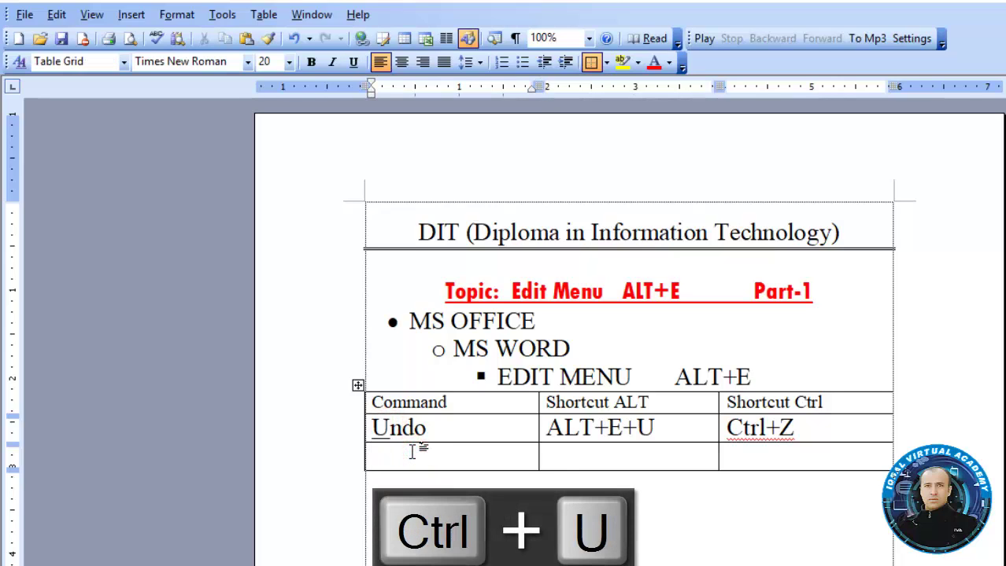
type("Redo")
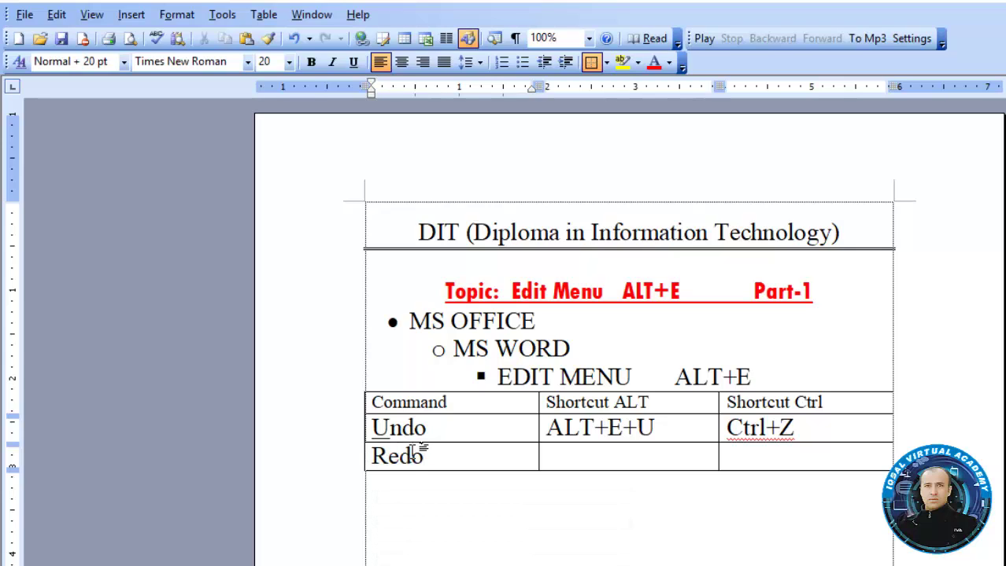
type("/ Repeat")
key("Tab")
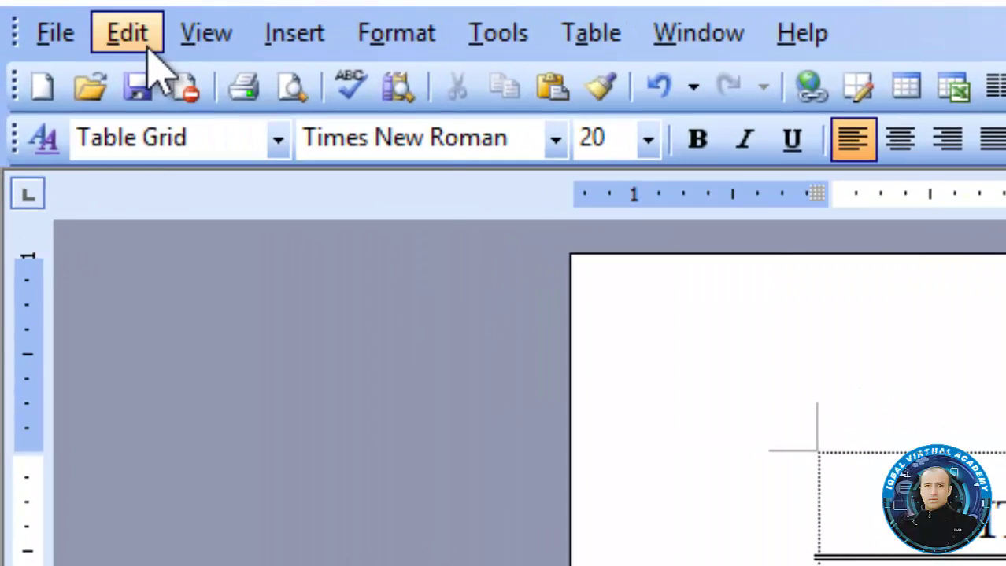
Underline the R in both Redo and Repeat
left_click(150, 55)
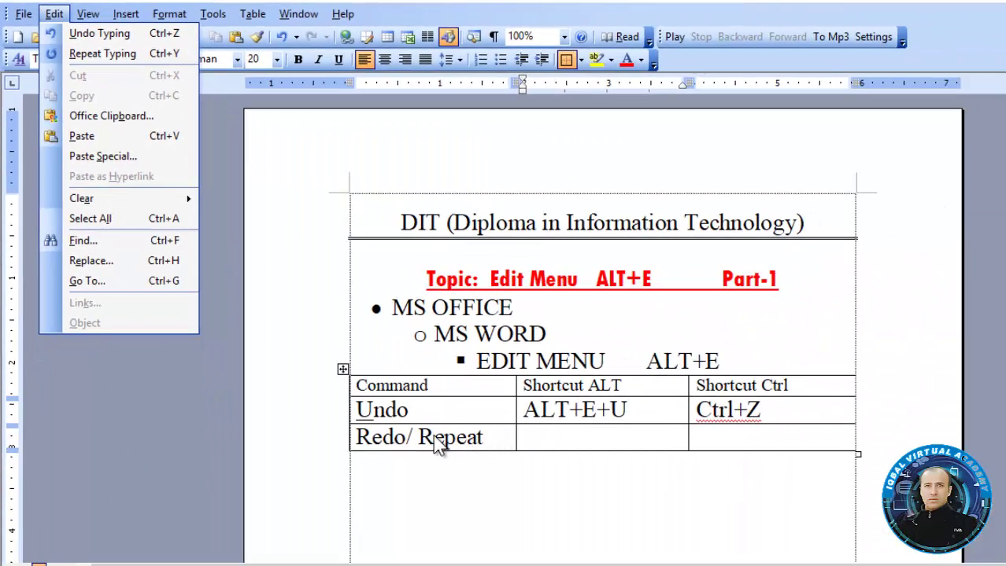
left_click(433, 437)
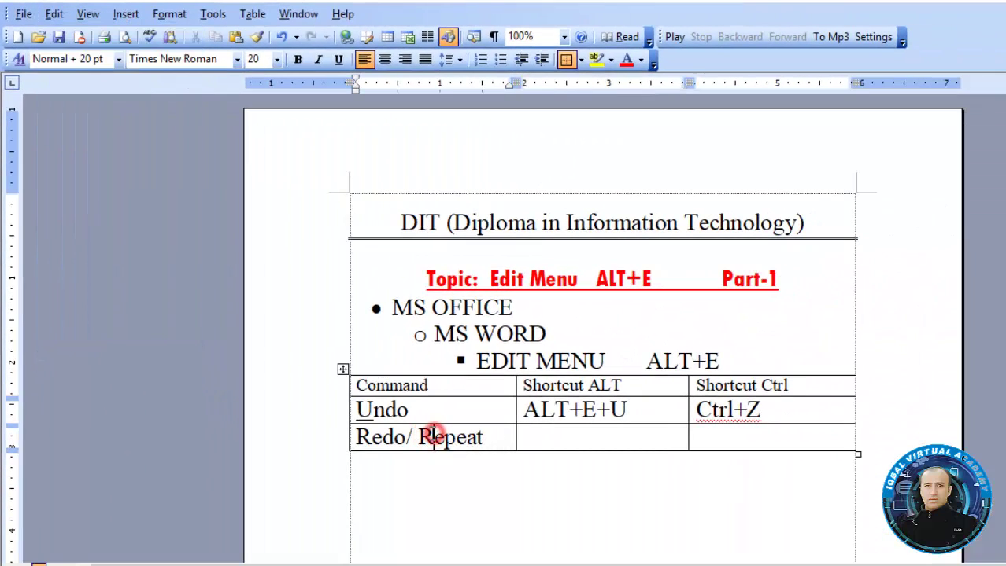
left_click_drag(435, 436, 426, 435)
key("ctrl+u")
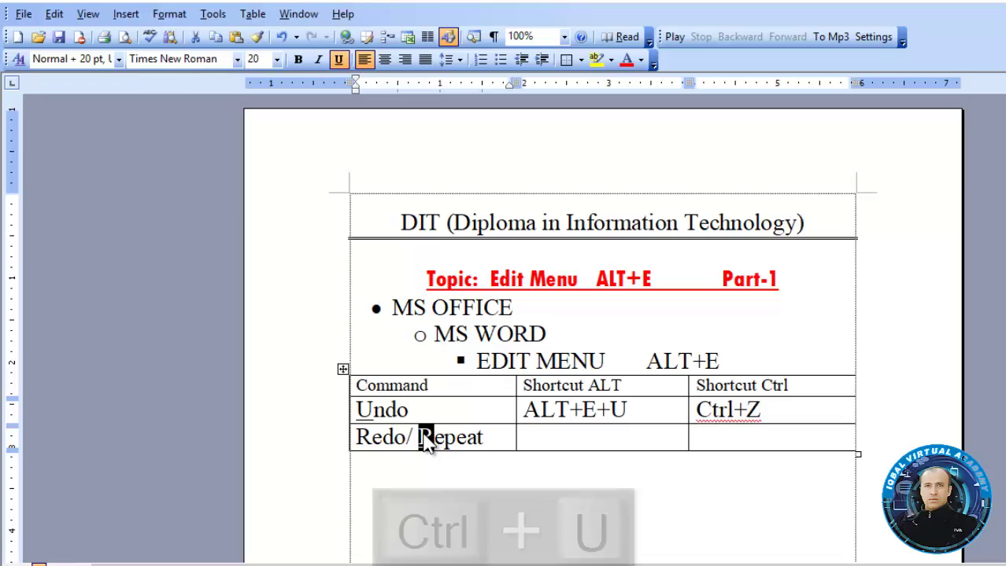
left_click_drag(370, 437, 356, 437)
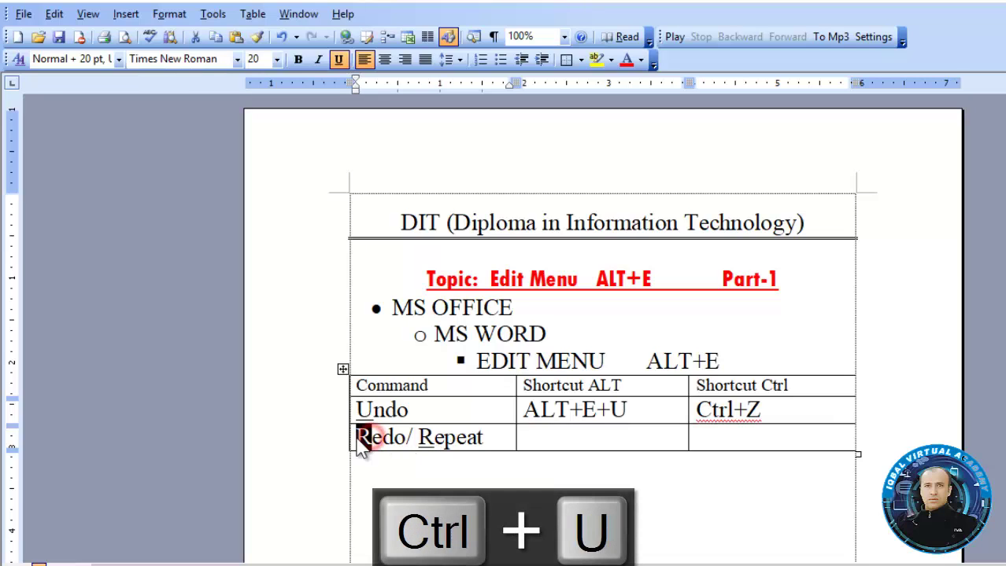
key("ctrl+u")
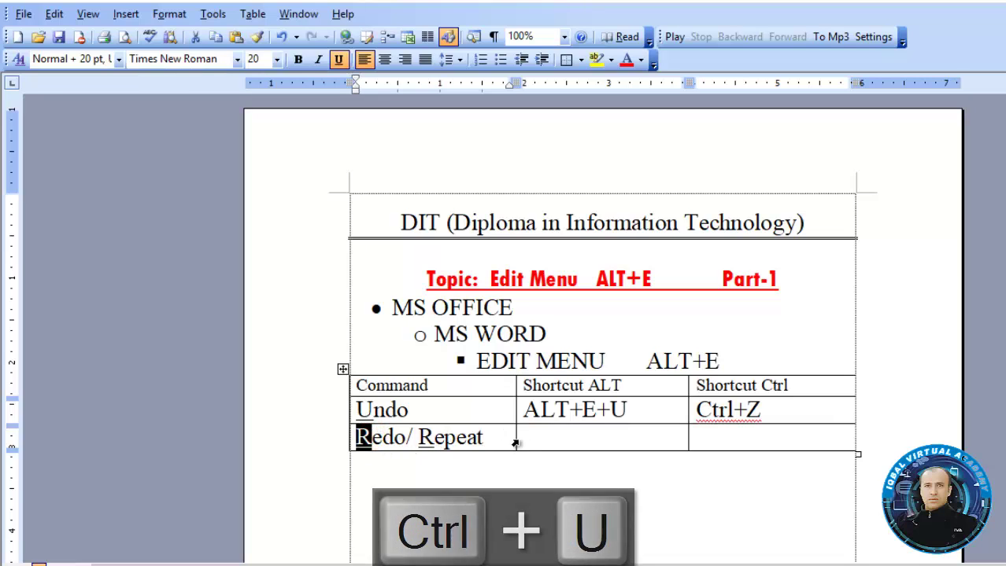
Enter ALT+E+R and Ctrly+Y in the Redo row and add an empty row
left_click(523, 438)
type("al")
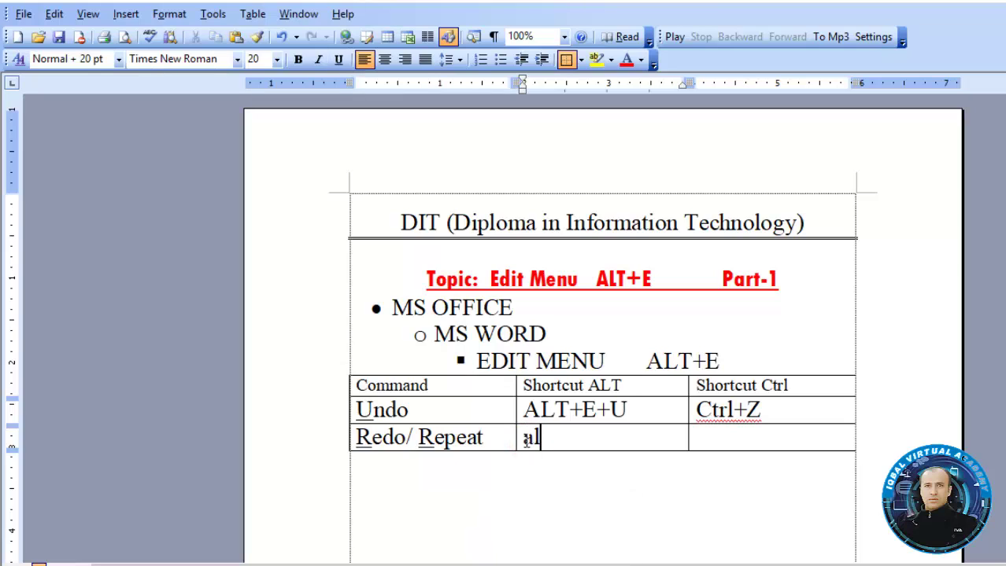
key("BackSpace")
key("BackSpace")
type("ALT+E")
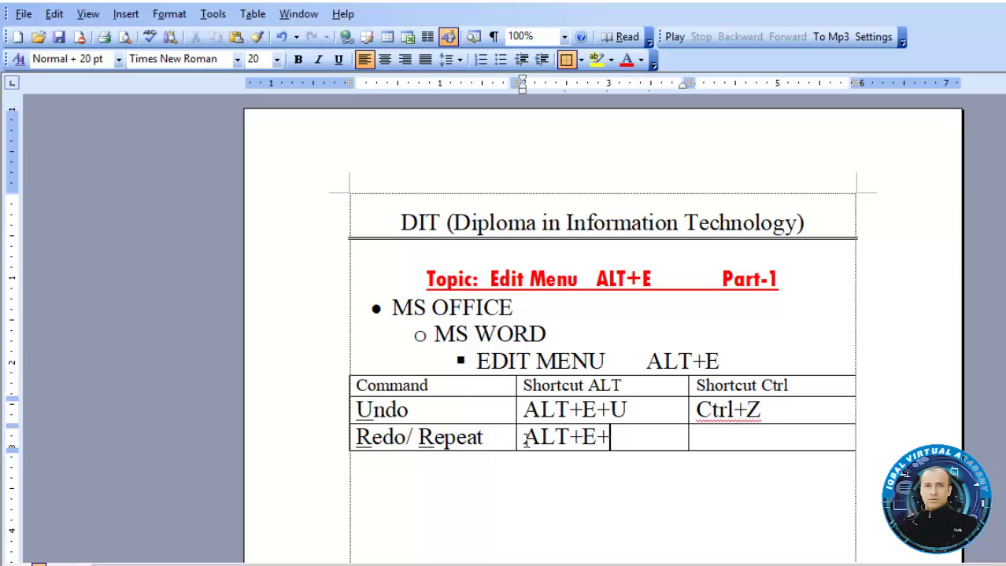
type("+R")
key("Tab")
type("CTRL")
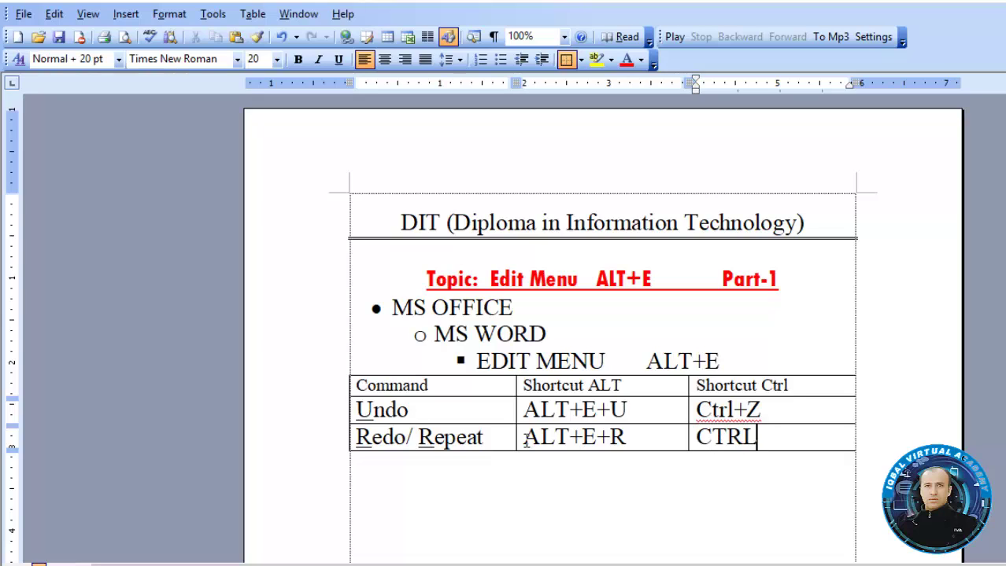
key("BackSpace")
key("BackSpace")
key("BackSpace")
type("trly")
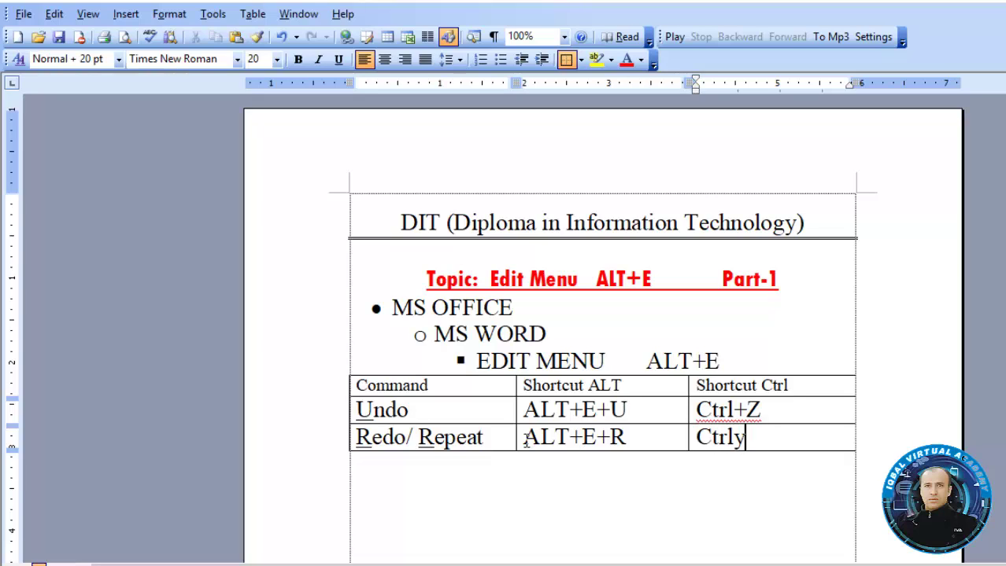
type("+y")
key("Tab")
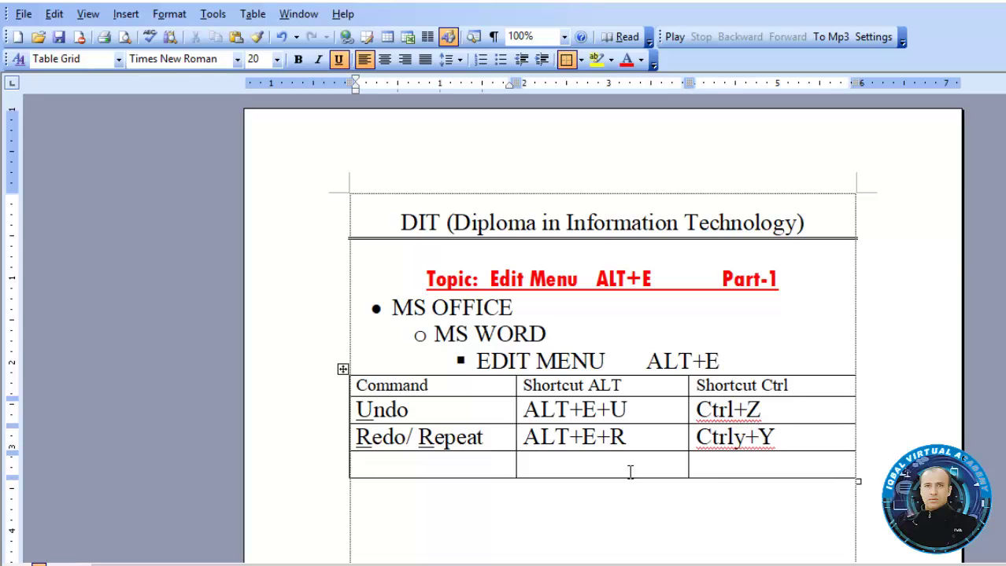
Convert the Shortcut Ctrl cells to uppercase with Shift+F3, reading CTRL+Z and CTRLY+Y
left_click_drag(793, 448, 727, 416)
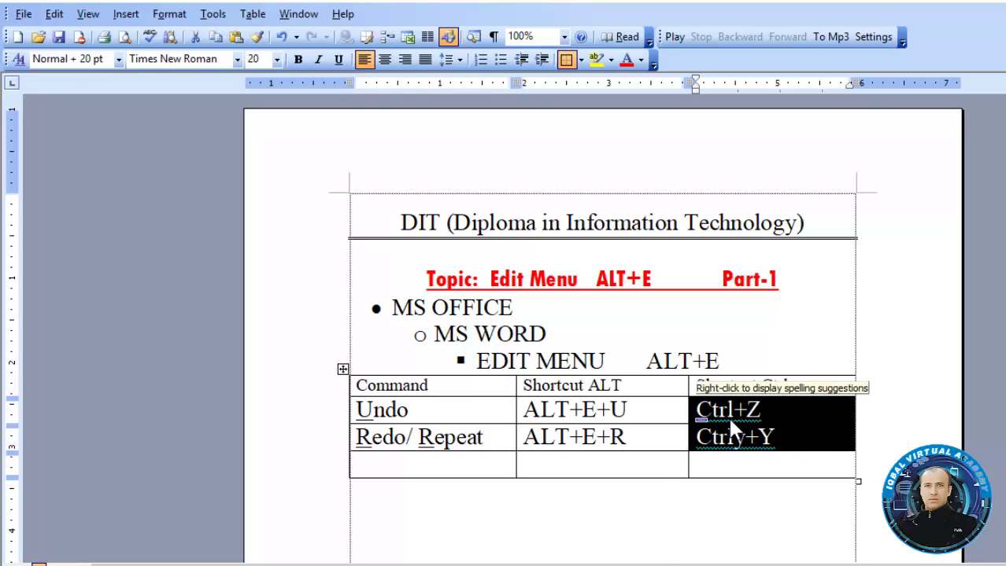
key("shift+F3")
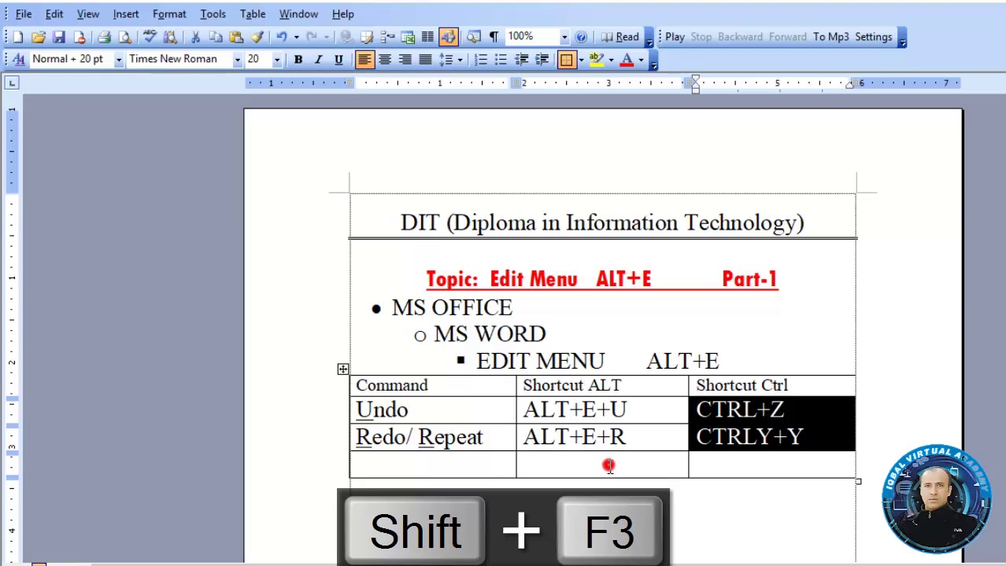
left_click(605, 464)
left_click(420, 467)
left_click(787, 254)
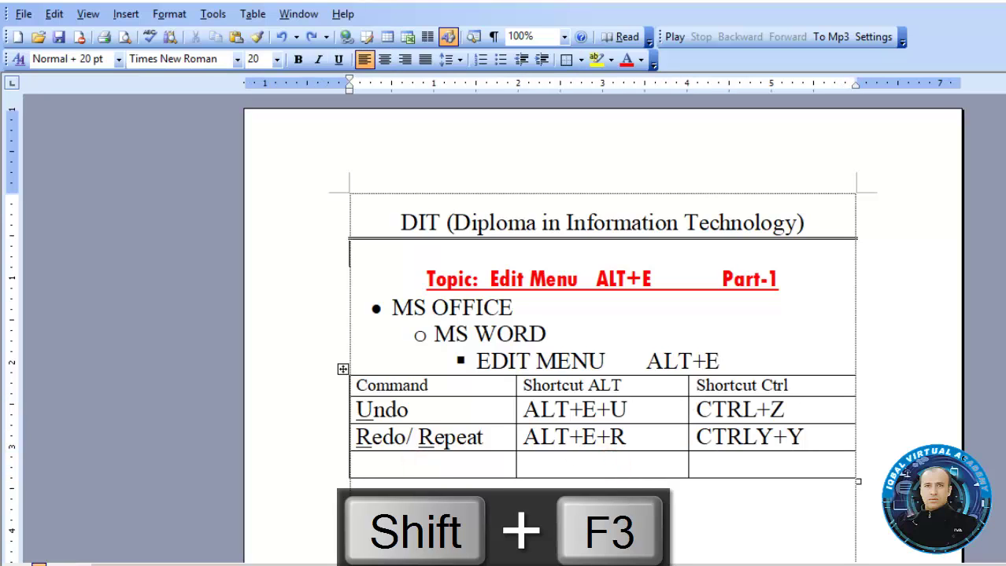
scroll(943, 289, "down", 2)
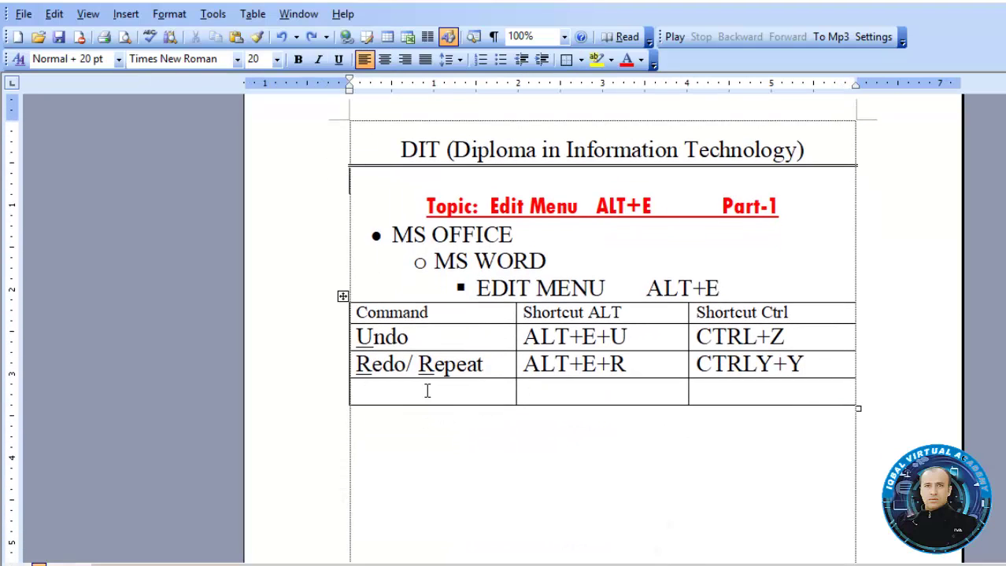
left_click(427, 391)
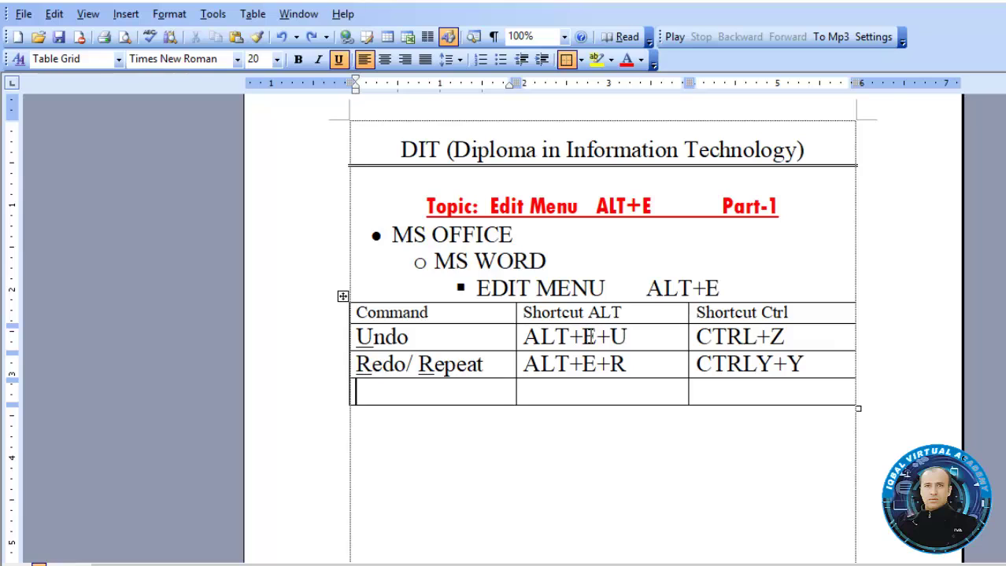
left_click(606, 336)
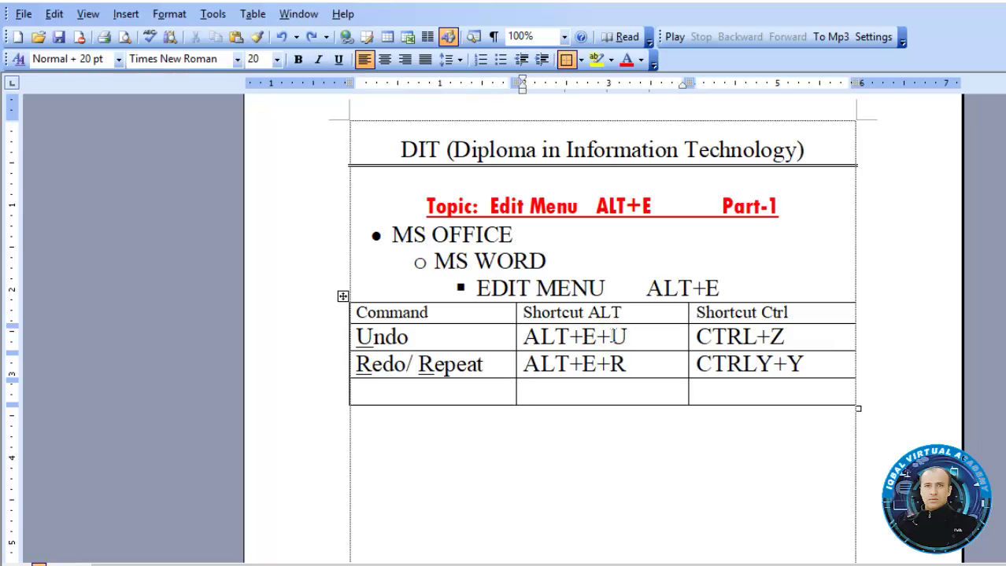
Add spacing before the R in ALT+E+R so it lines up with the U above
key("Tab")
left_click(610, 336)
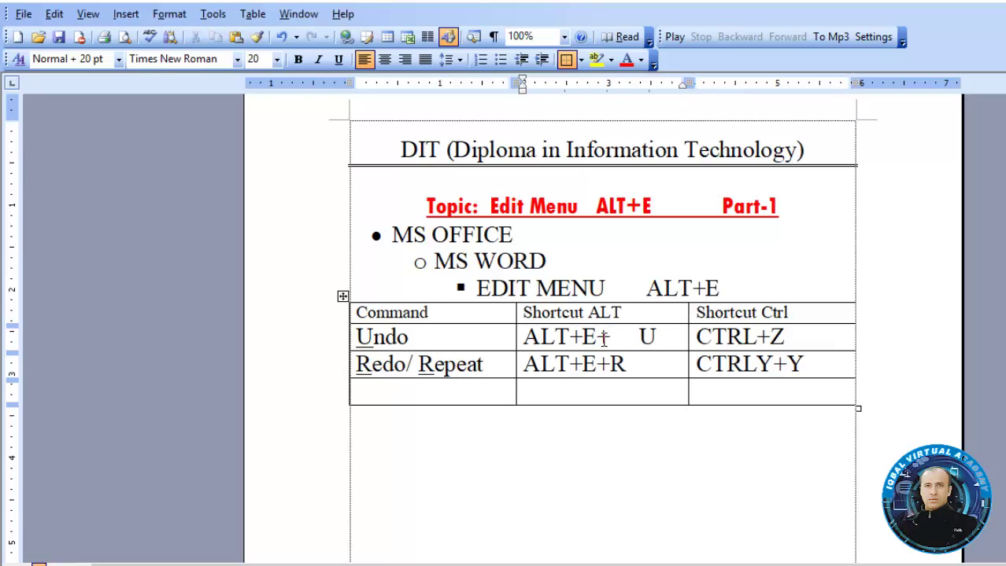
left_click(640, 348)
double_click(619, 362)
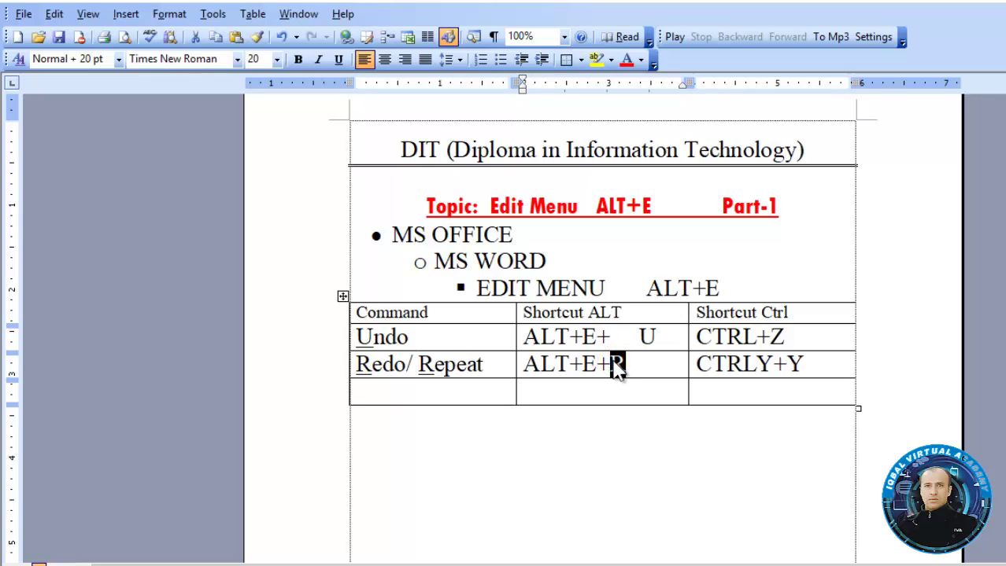
left_click(616, 364)
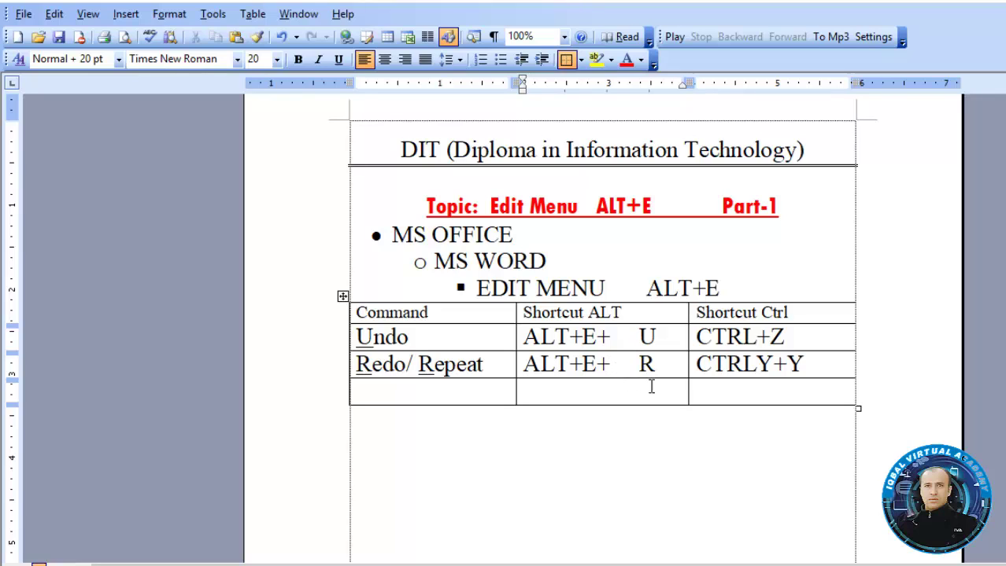
left_click(806, 369)
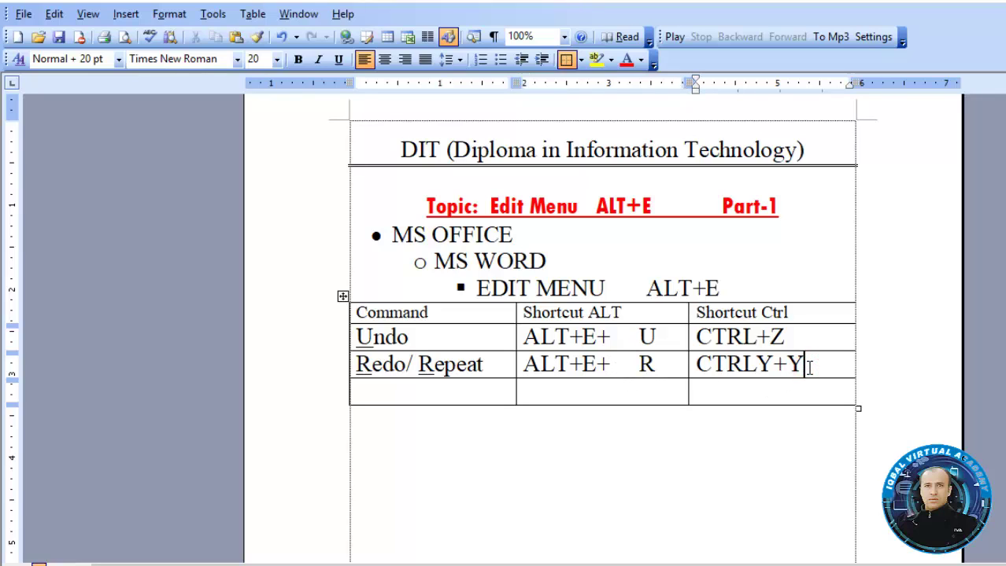
left_click(413, 394)
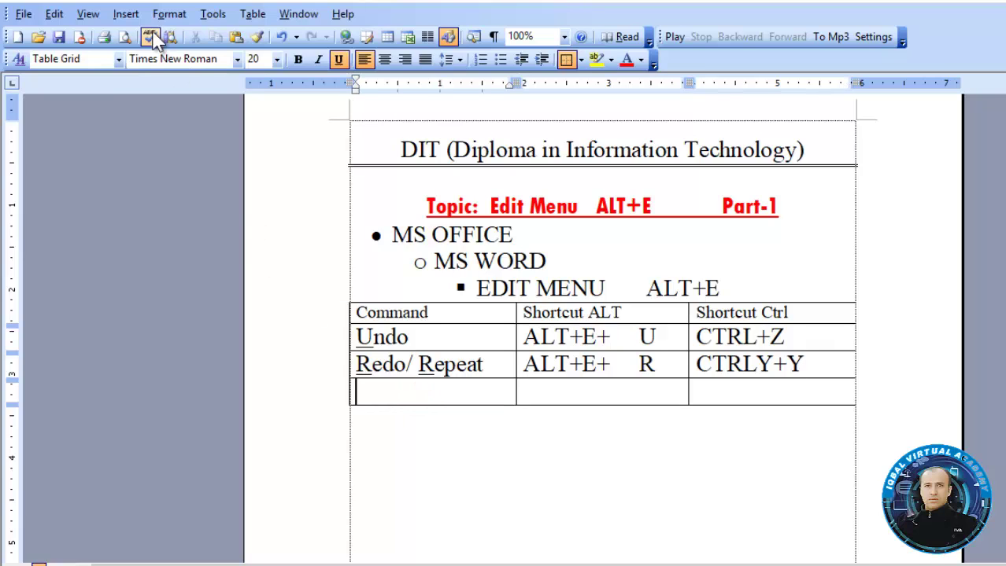
Type Cut in the last row's first cell, removing its underline
left_click(53, 16)
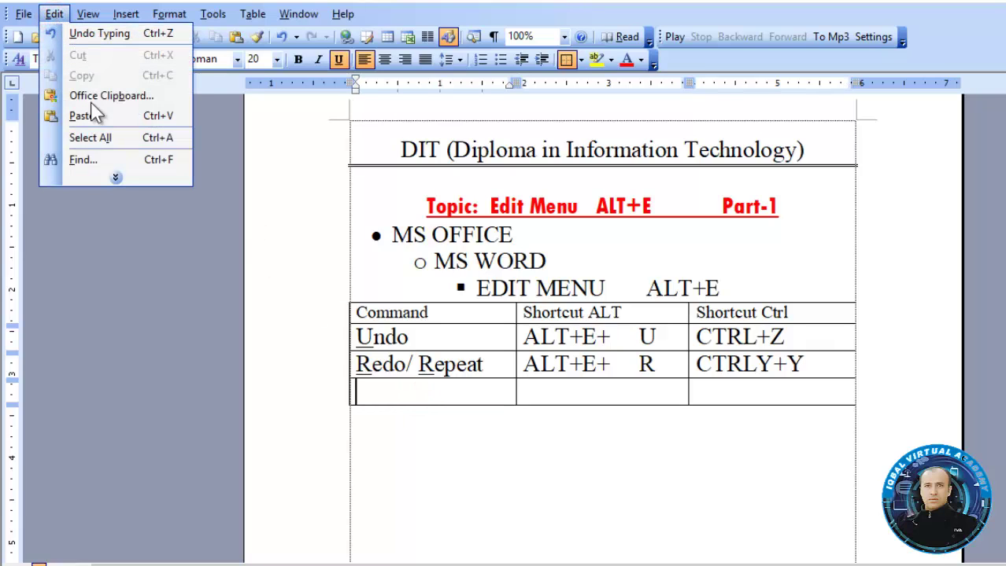
left_click(122, 179)
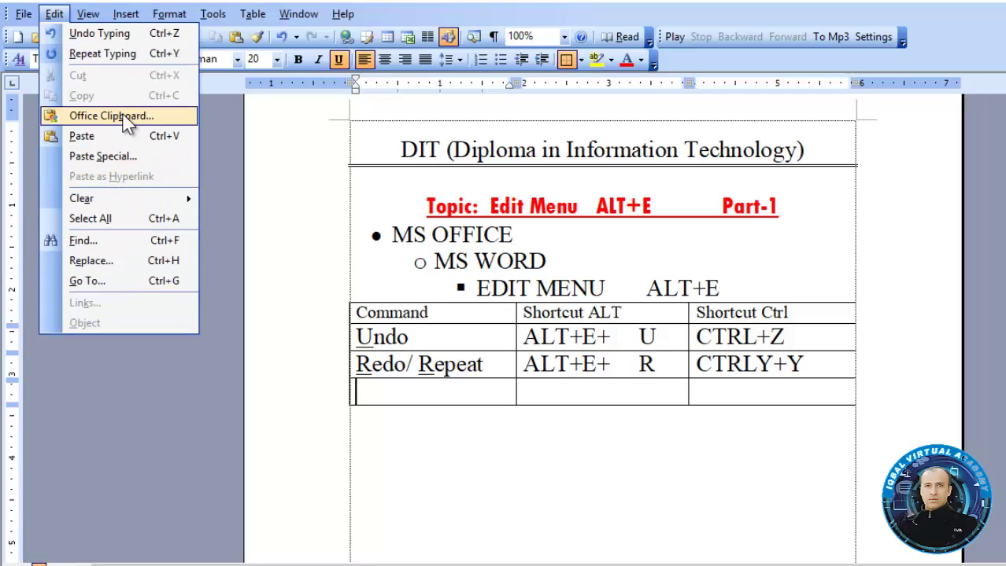
left_click(393, 388)
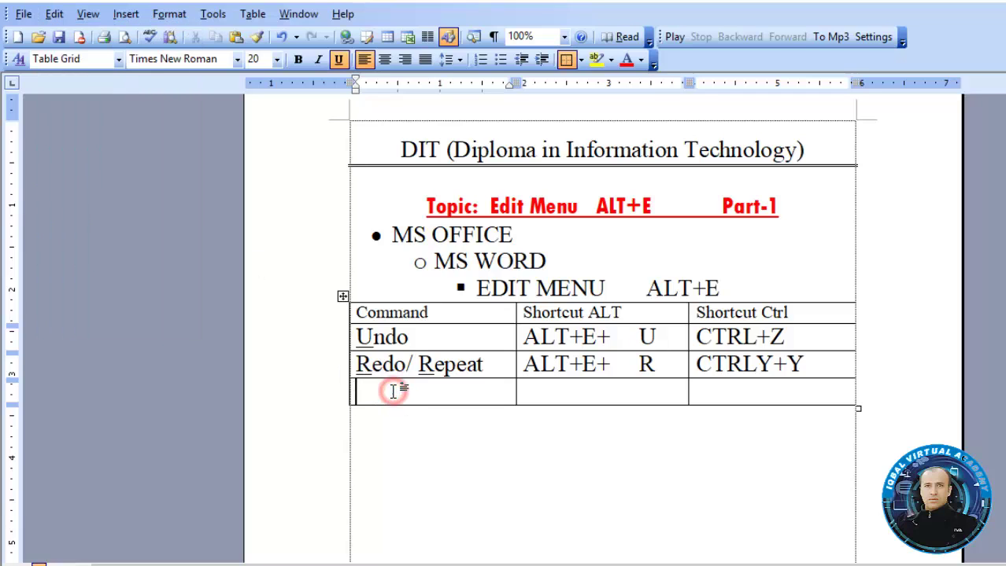
type("c")
key("BackSpace")
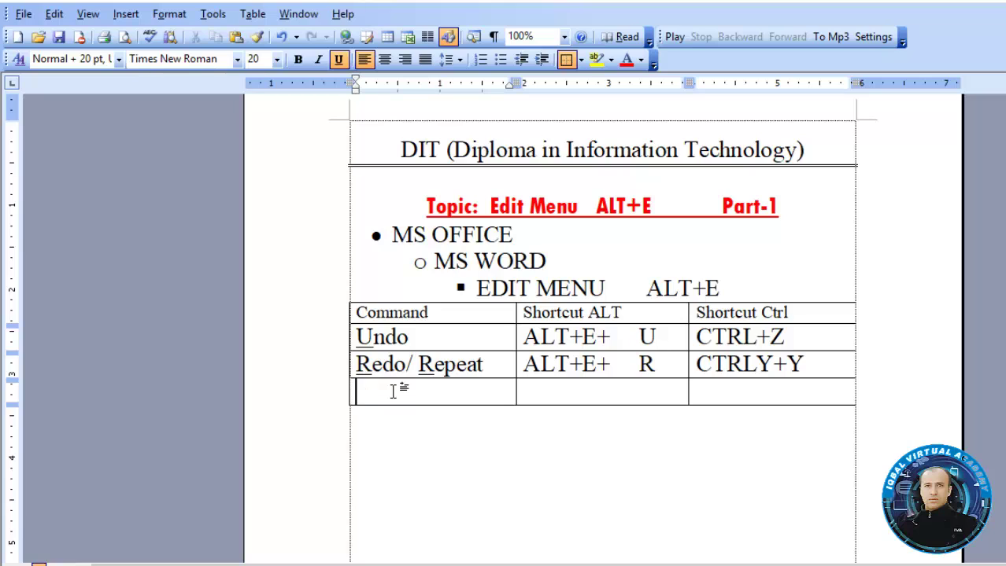
type("Cut")
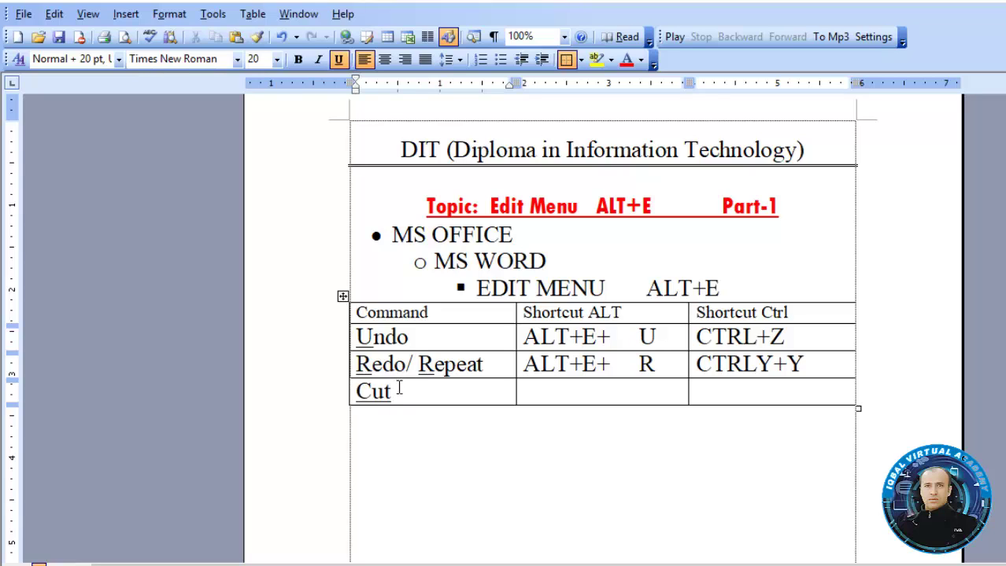
left_click_drag(400, 395, 347, 395)
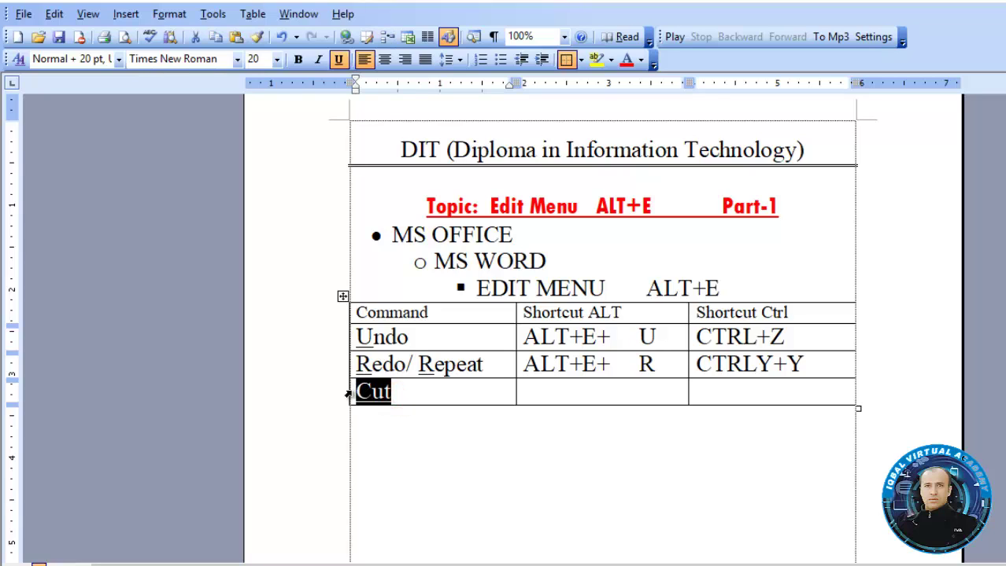
key("ctrl+u")
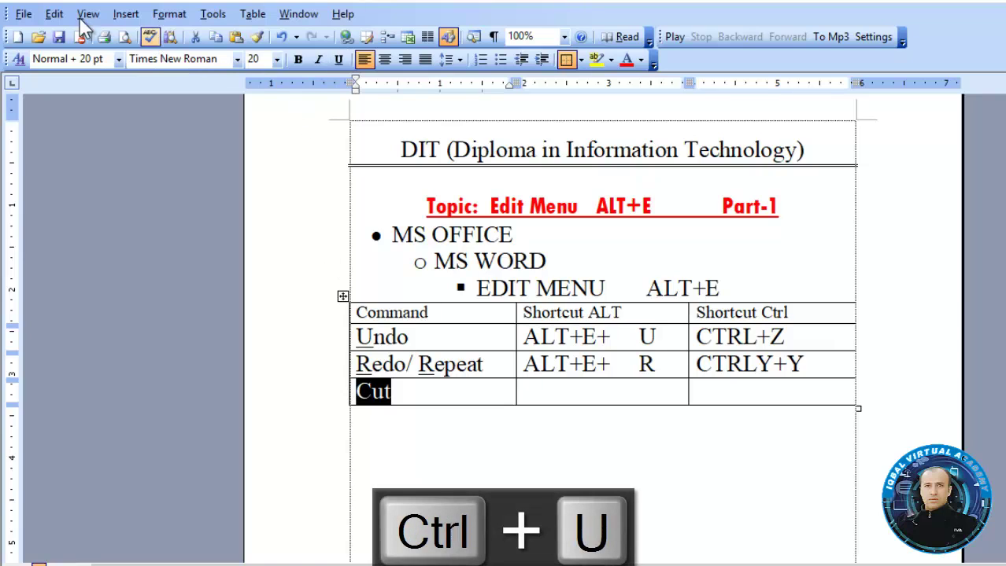
Enter ALT+E+ T and Ctrl+X in the Cut row's shortcut cells
left_click(65, 17)
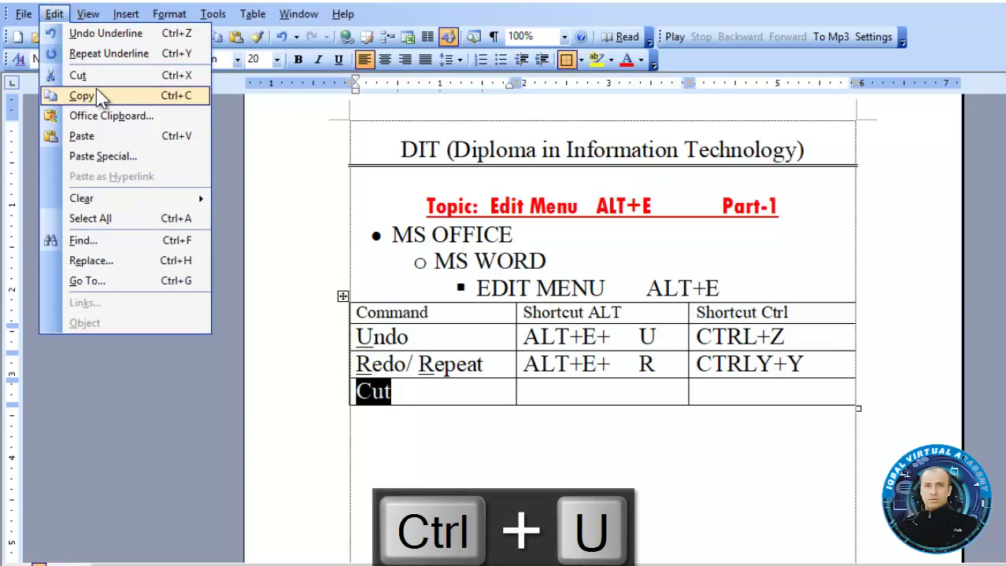
left_click(580, 401)
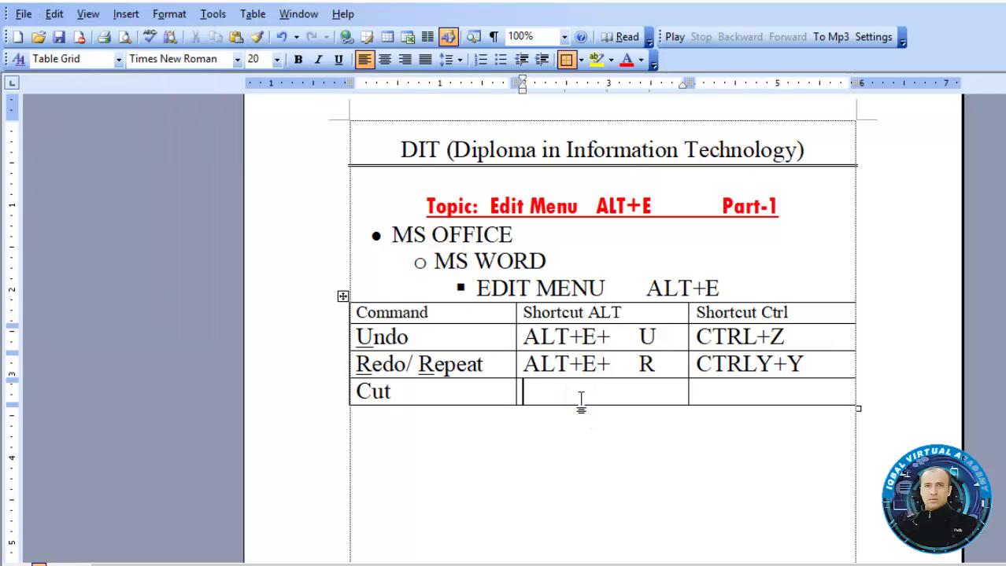
type("ALT")
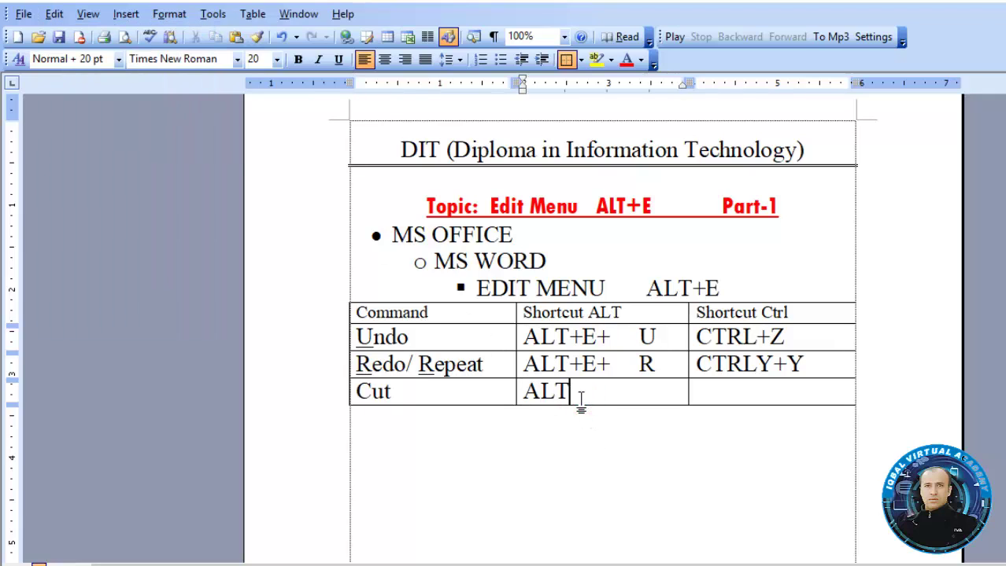
type("+E+    T")
key("Tab")
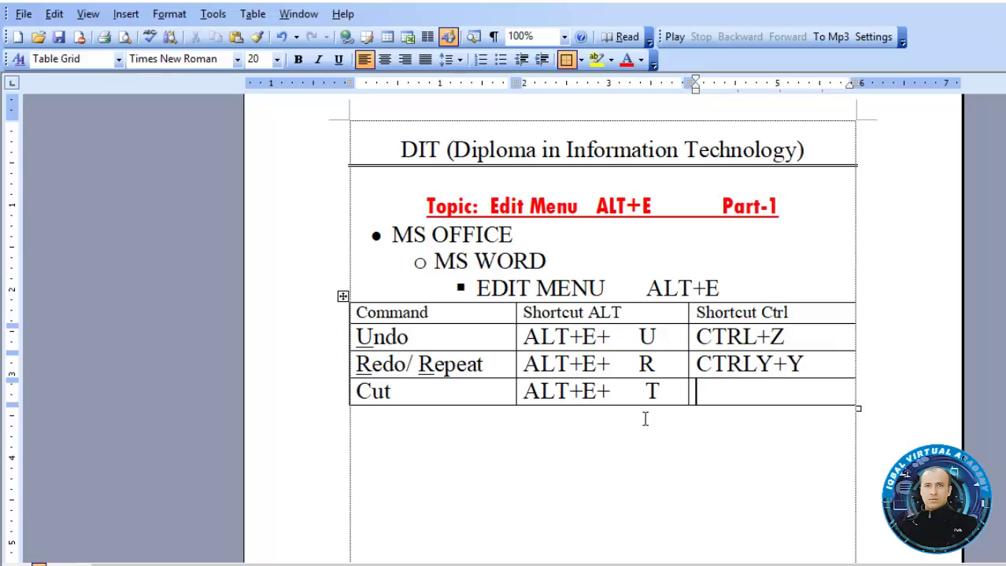
left_click(643, 393)
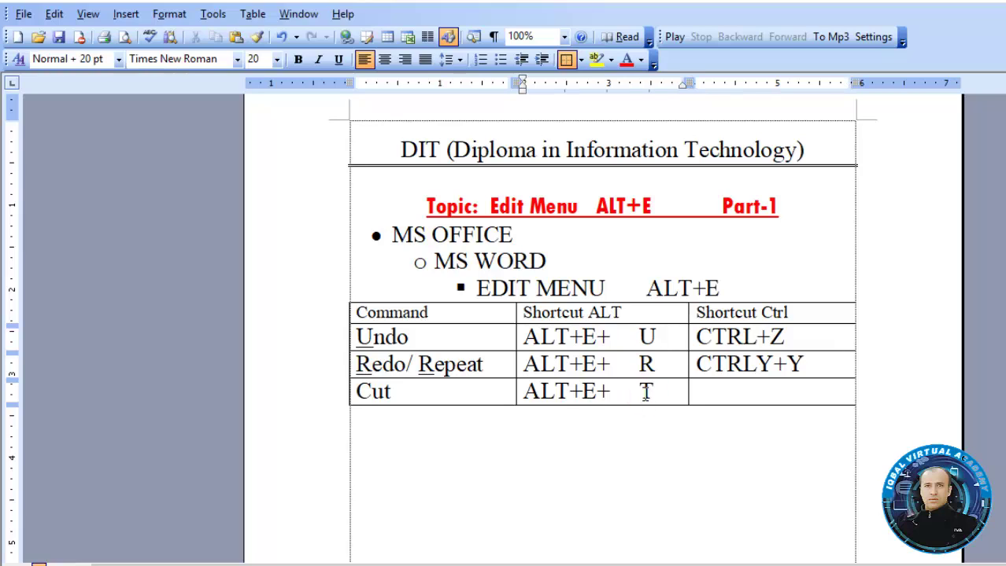
left_click(712, 393)
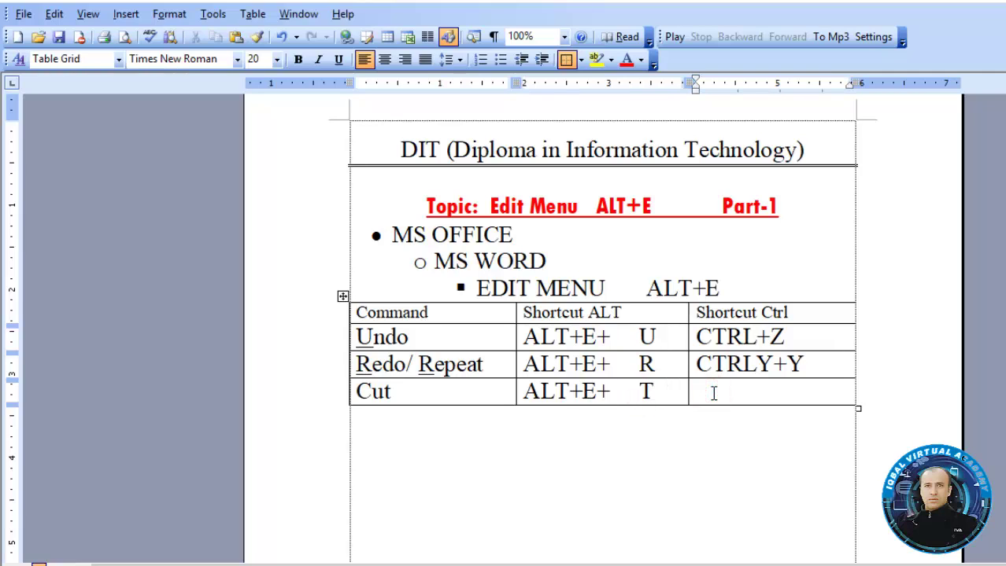
type("Ct")
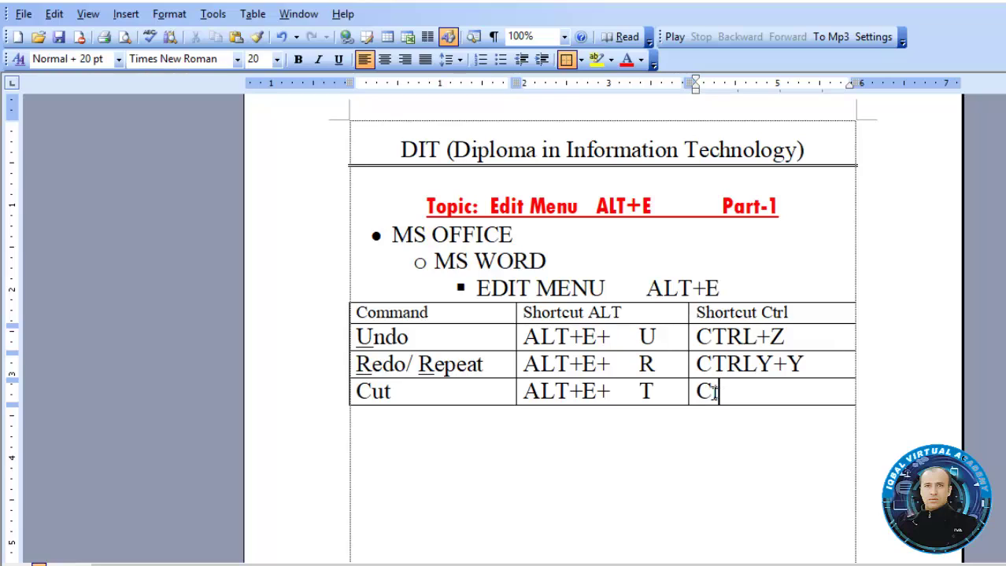
type("rl+X")
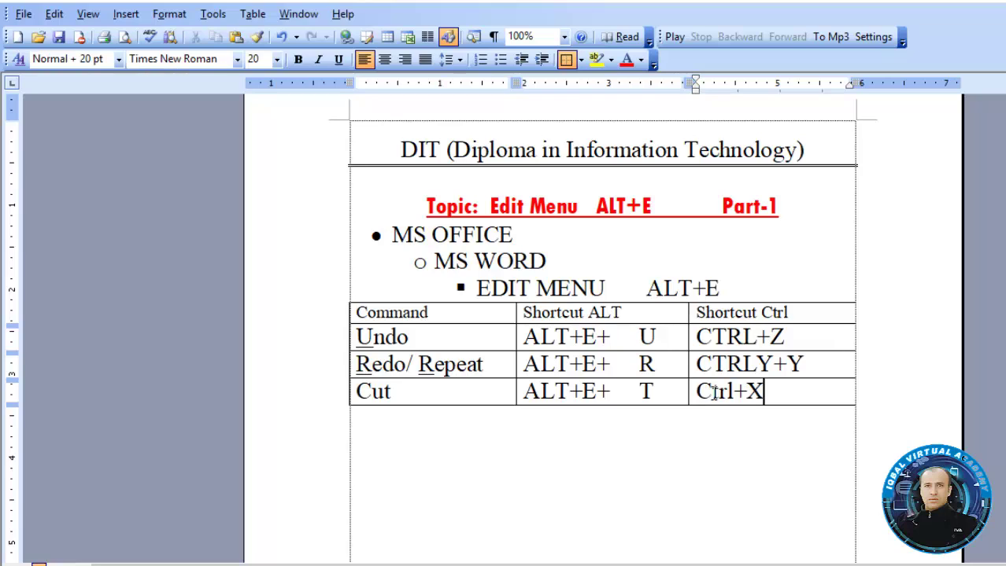
Correct CTRLY+Y to CTRL+Y, uppercase Ctrl+X to CTRL+X, and add an empty row
left_click(774, 364)
key("BackSpace")
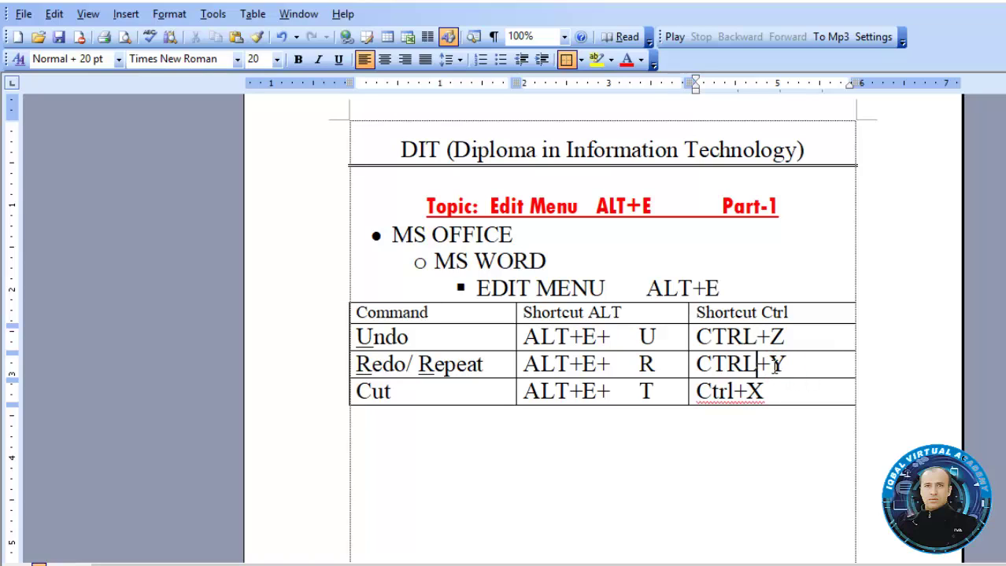
left_click_drag(766, 390, 698, 399)
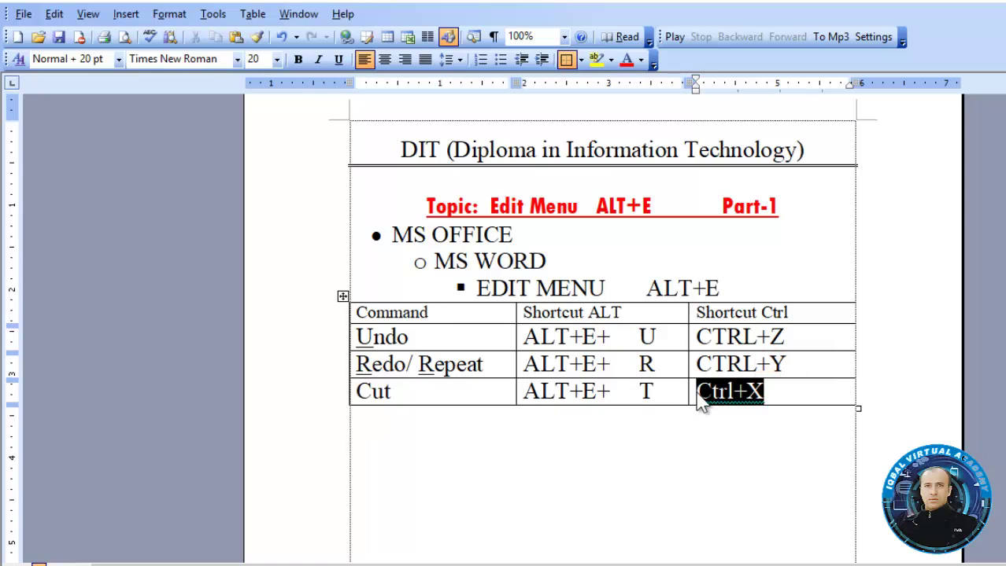
key("shift+F3")
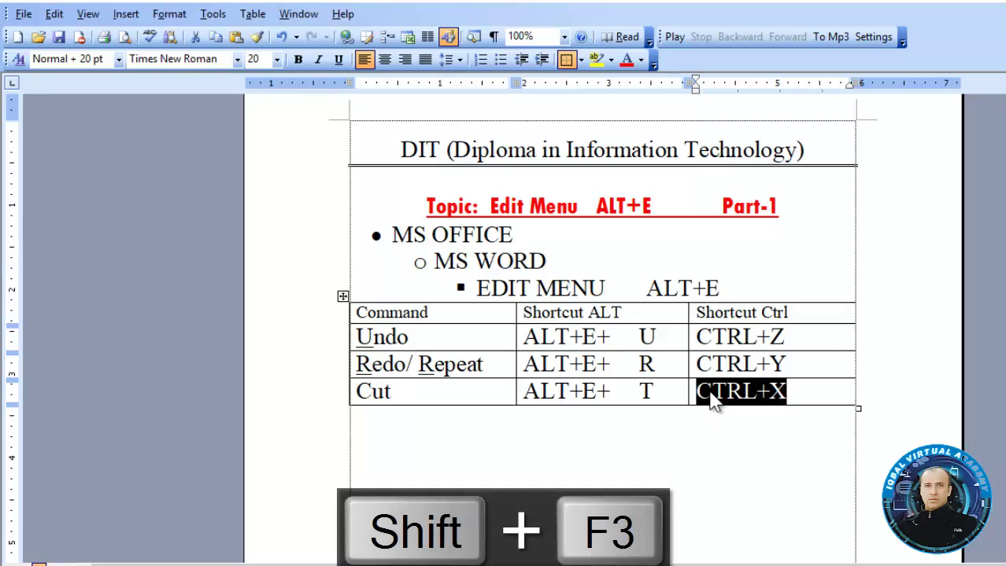
left_click(791, 390)
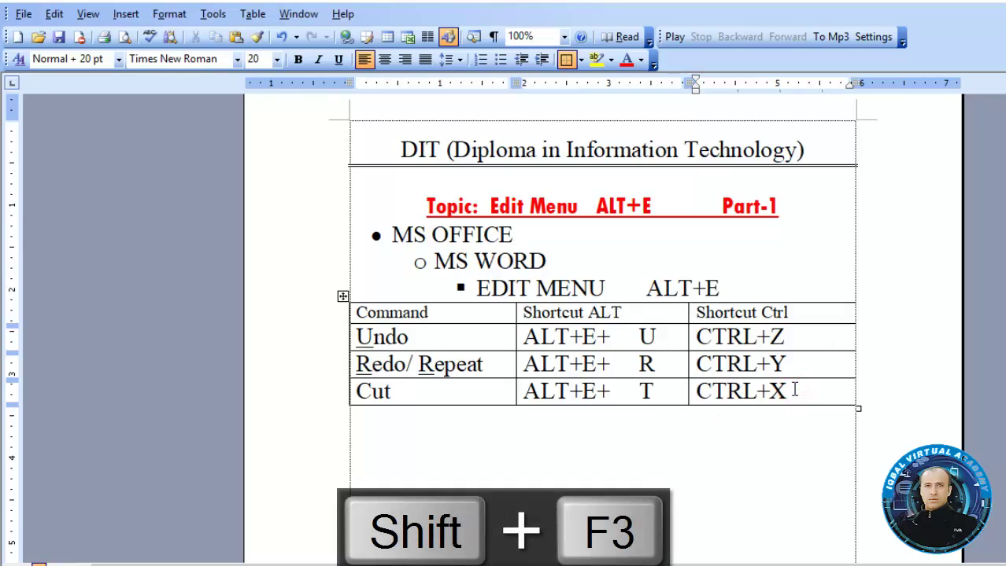
key("Tab")
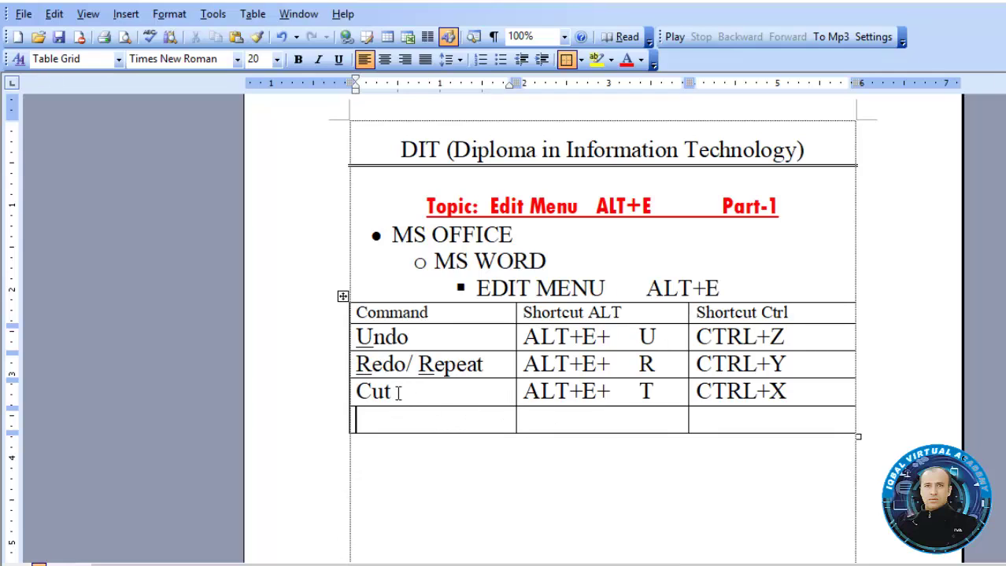
Underline the t in Cut
double_click(398, 392)
left_click(387, 392)
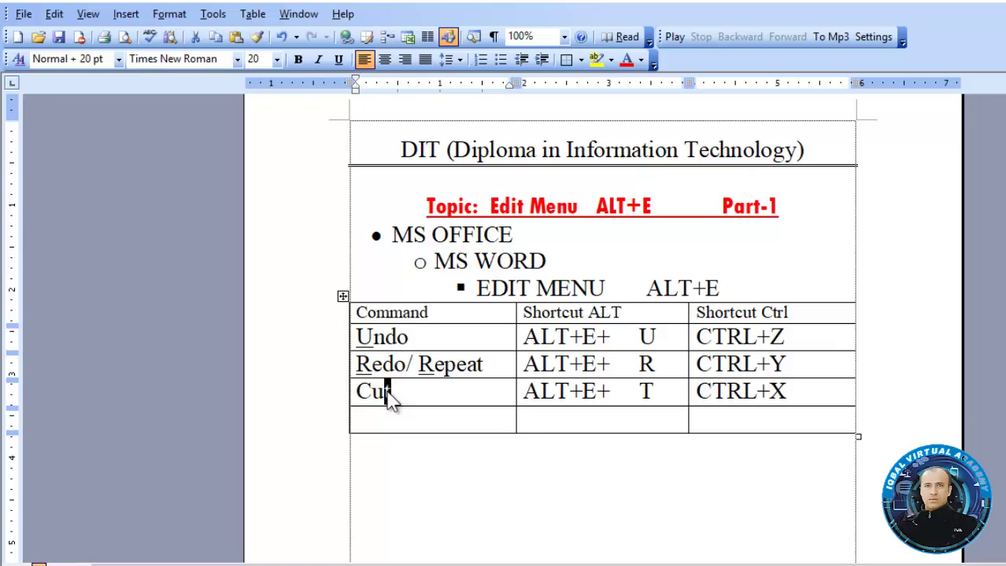
key("ctrl+u")
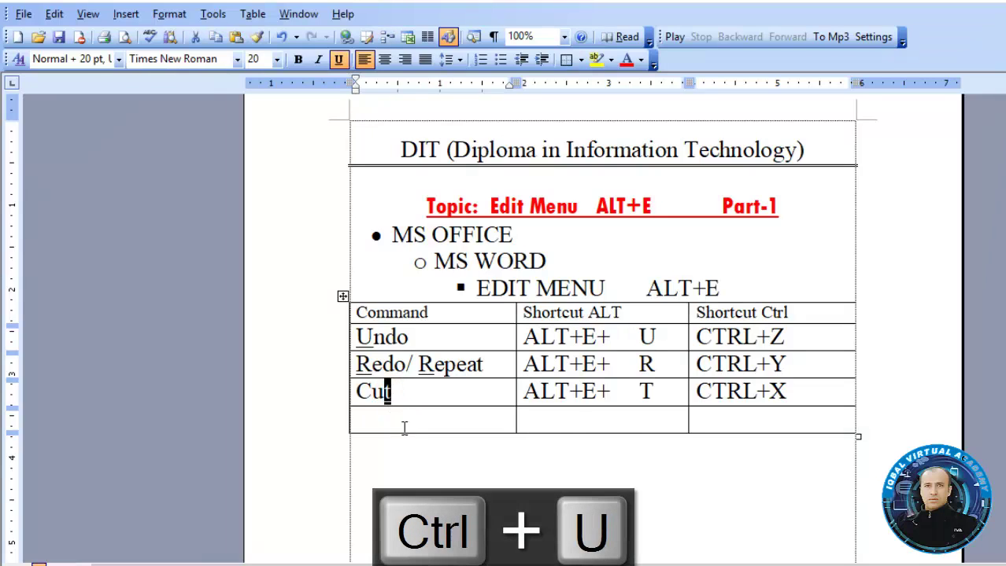
left_click(402, 414)
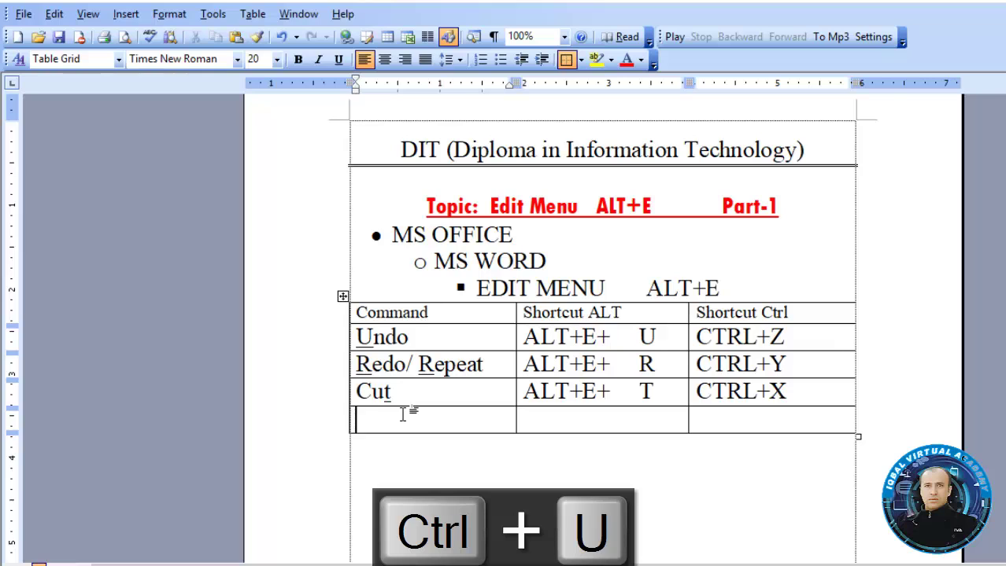
Type Copy in the new row and underline its C
type("Copy")
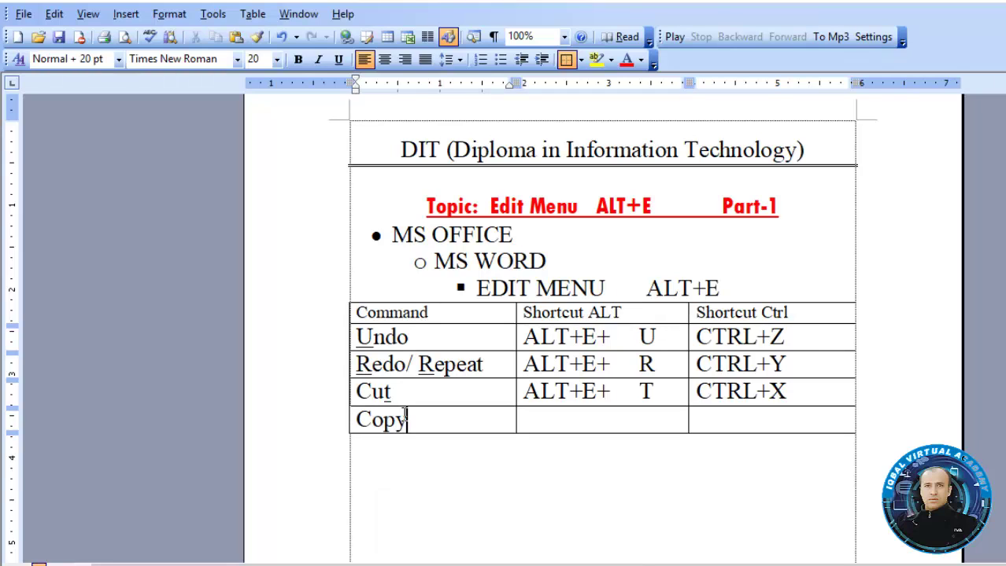
left_click(53, 14)
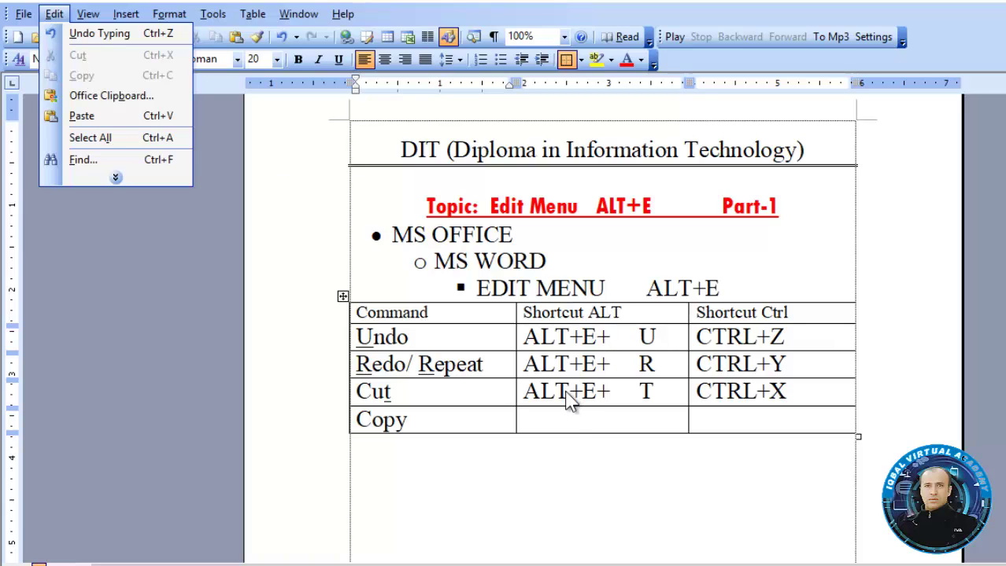
left_click(562, 417)
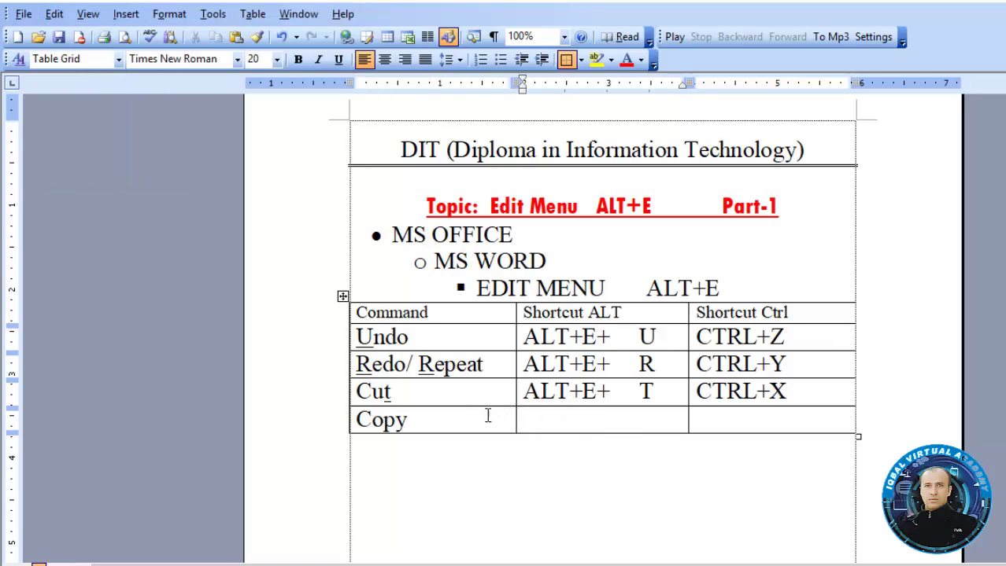
left_click_drag(368, 419, 359, 422)
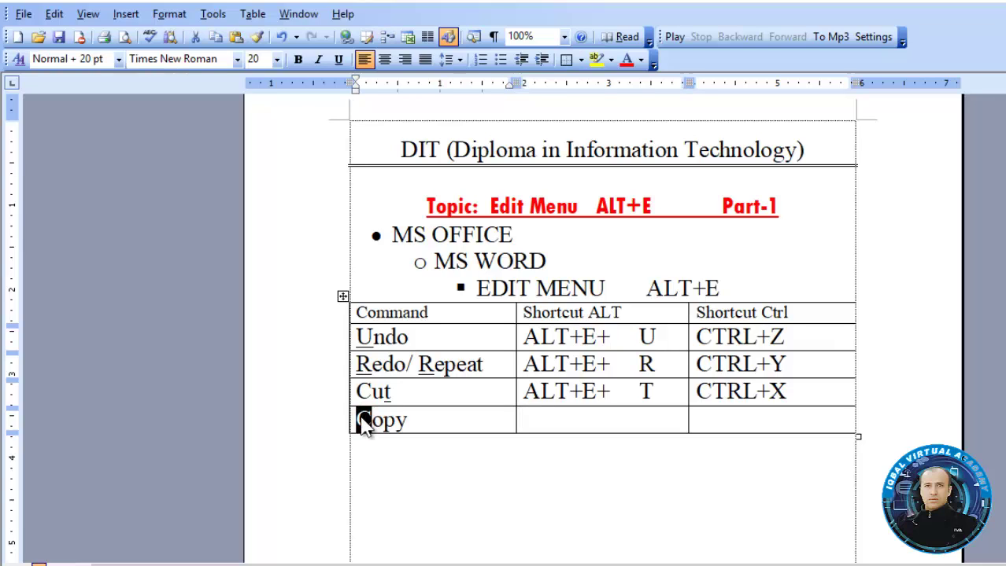
key("ctrl+u")
Enter ALT+E+ C in the Copy row's Shortcut ALT cell
left_click(532, 422)
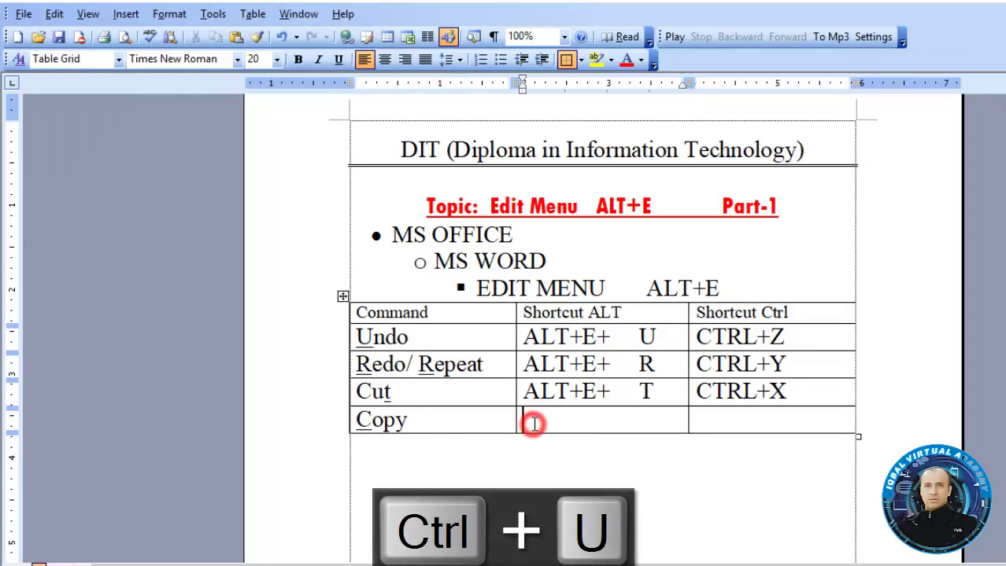
type("a")
key("BackSpace")
type("ALT")
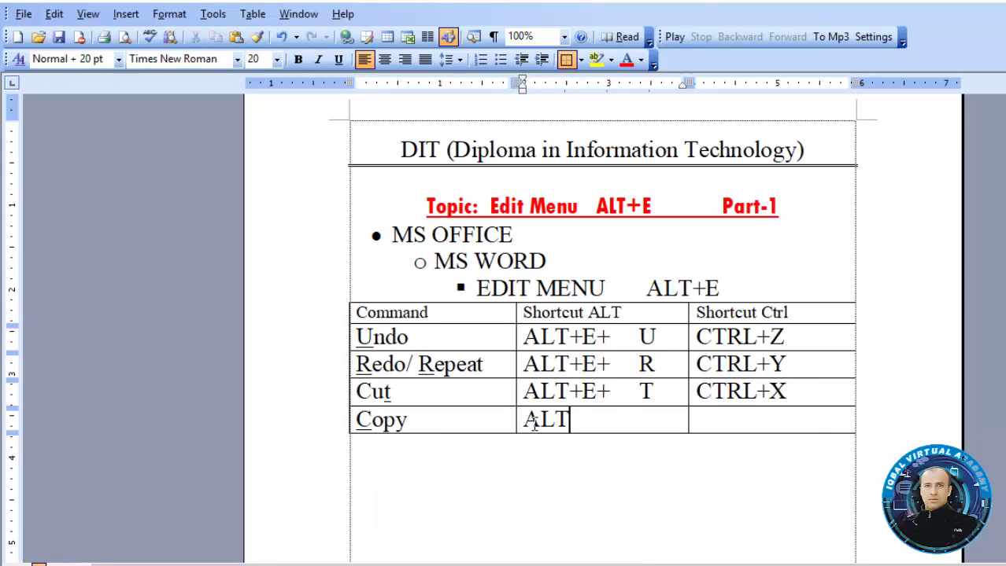
type("+E+     cC")
Enter CTRL+C in the Copy row's Shortcut Ctrl cell and add an empty row below
key("Tab")
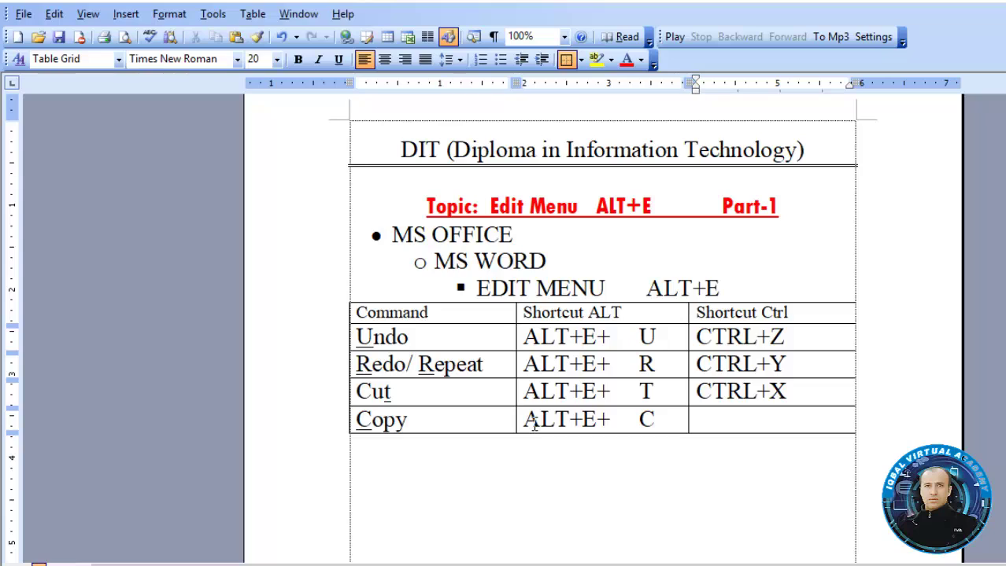
type("CTRL")
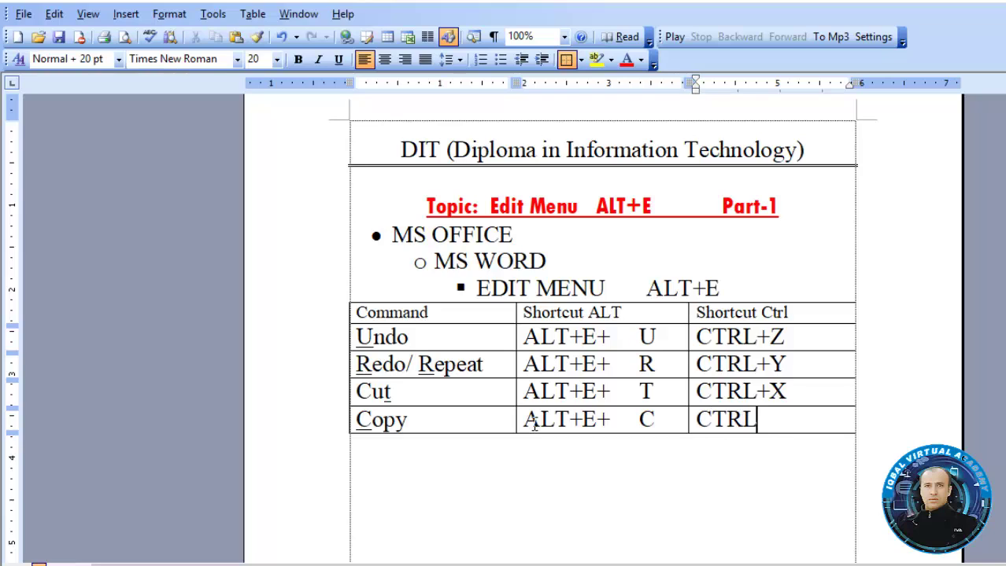
type("+c")
key("BackSpace")
type("C")
key("Tab")
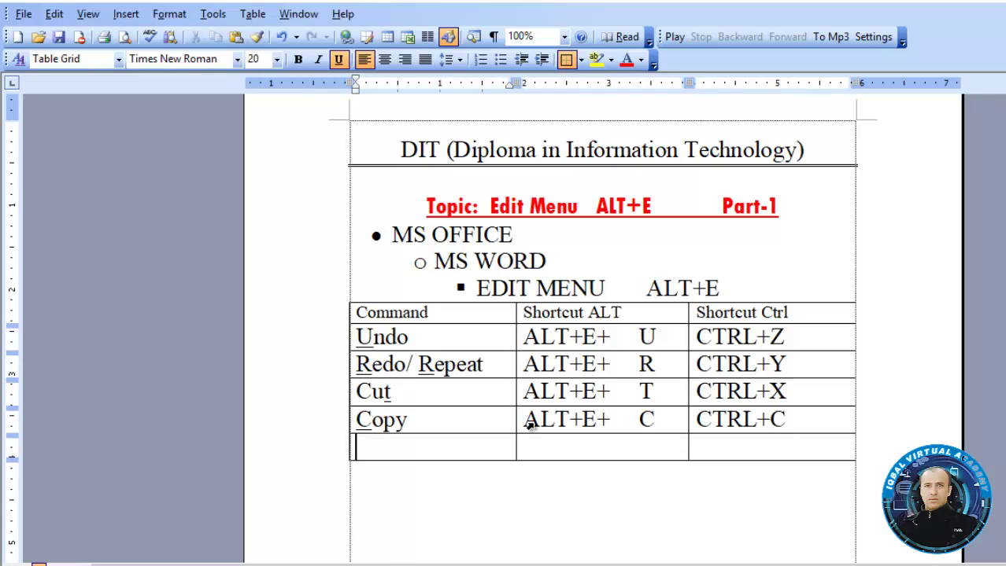
Type 'Office clipboard' in the new row and remove its underline
left_click(53, 13)
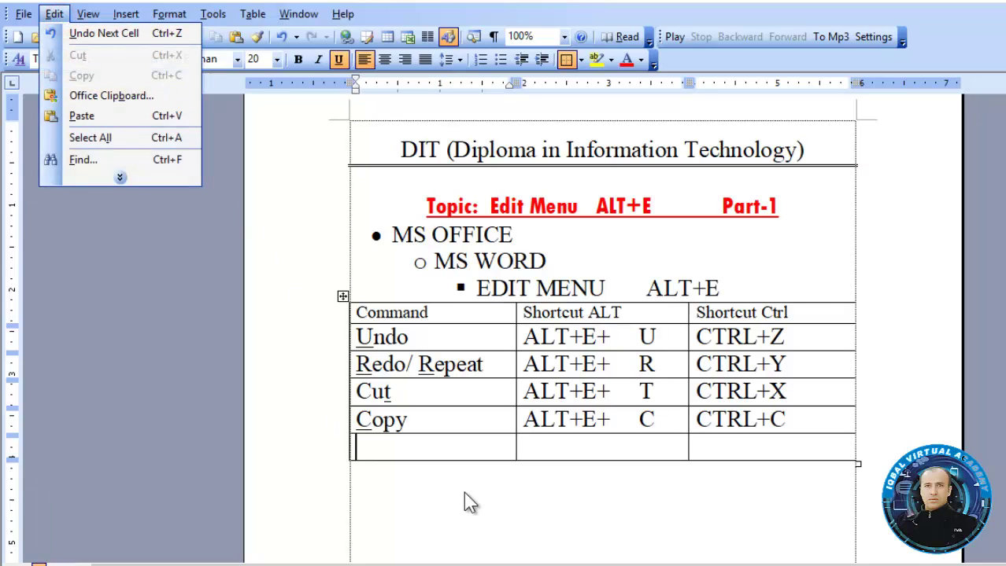
left_click(444, 450)
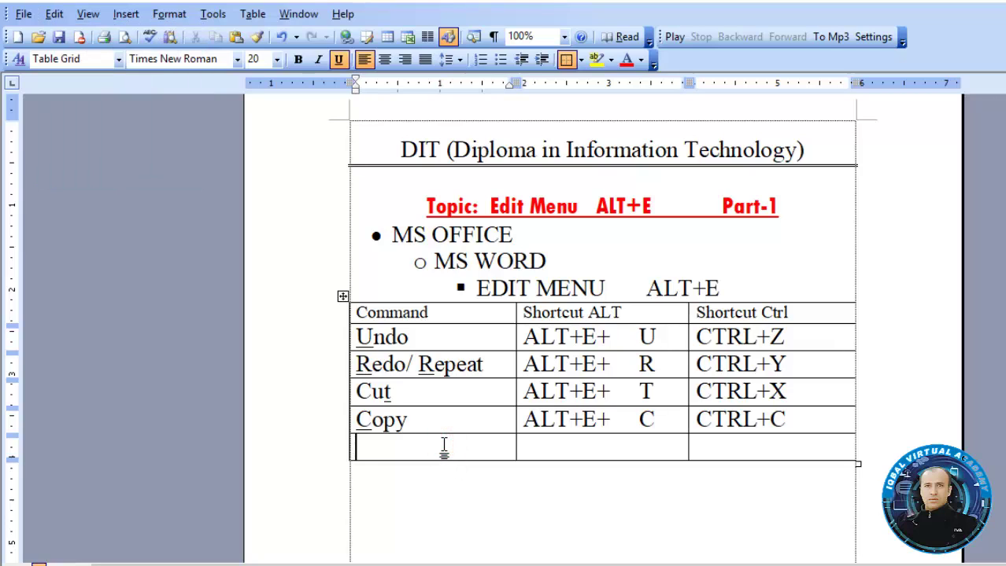
type("OFFIC")
key("BackSpace")
key("BackSpace")
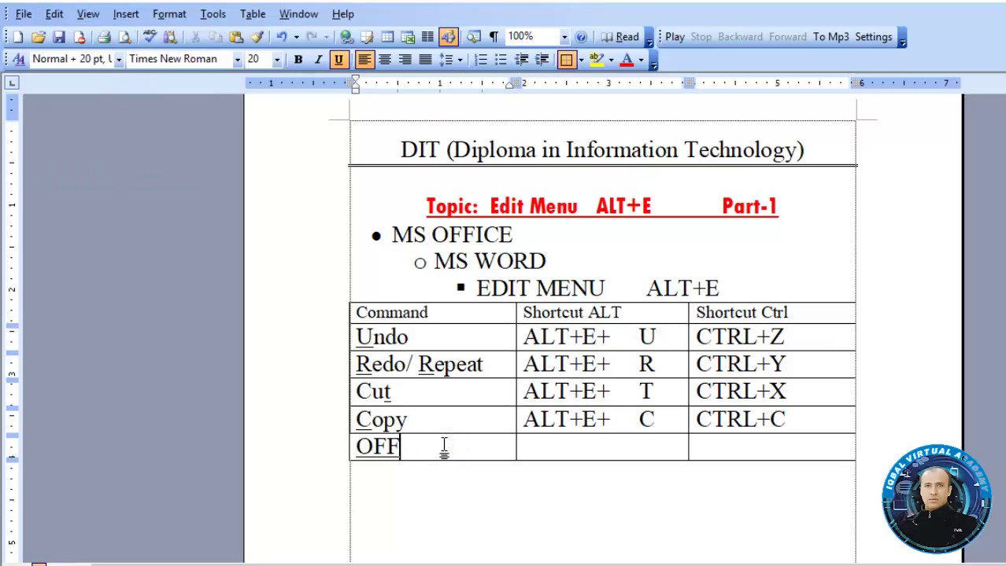
key("BackSpace")
key("BackSpace")
type("ffice")
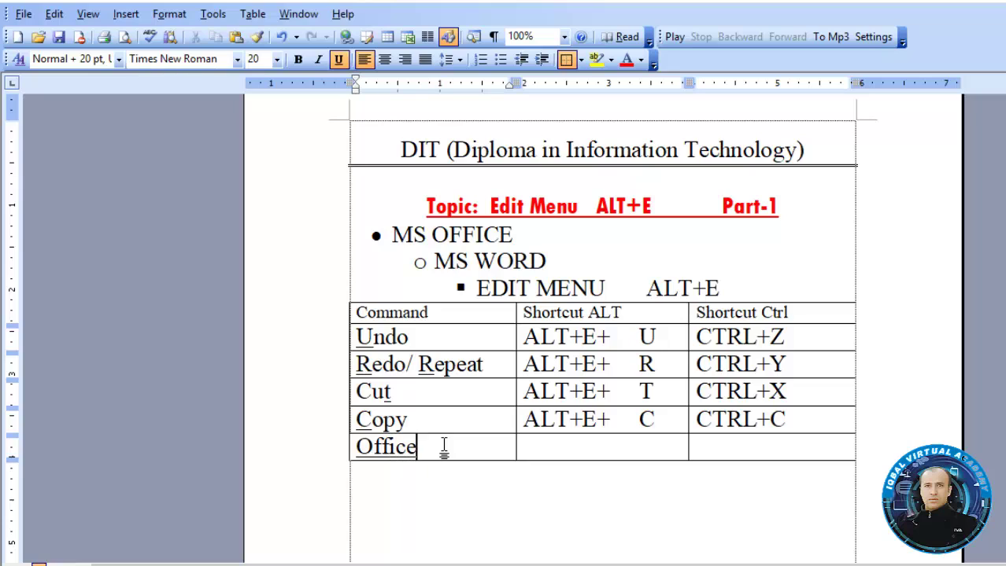
type(" clipboard")
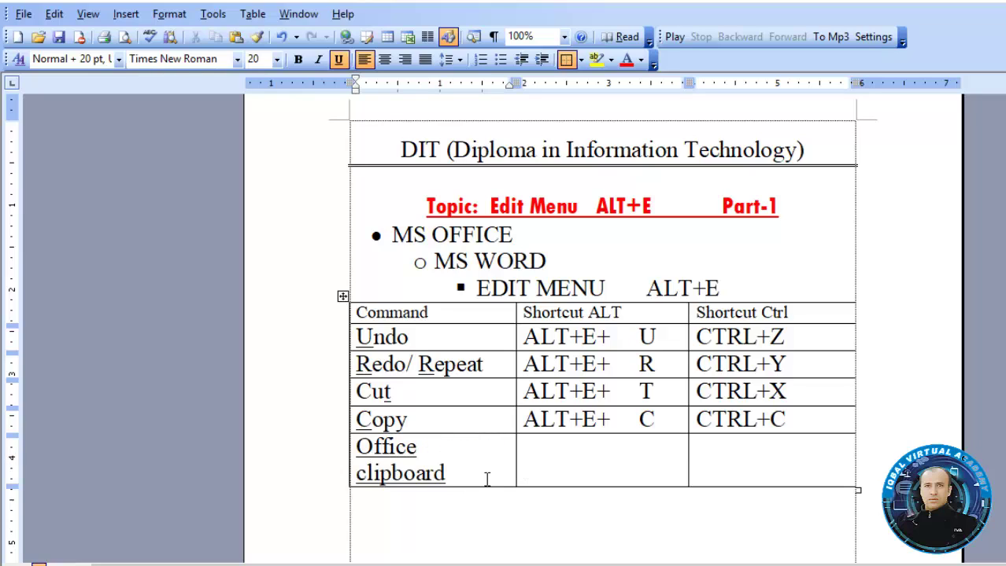
left_click_drag(464, 476, 358, 443)
key("ctrl+u")
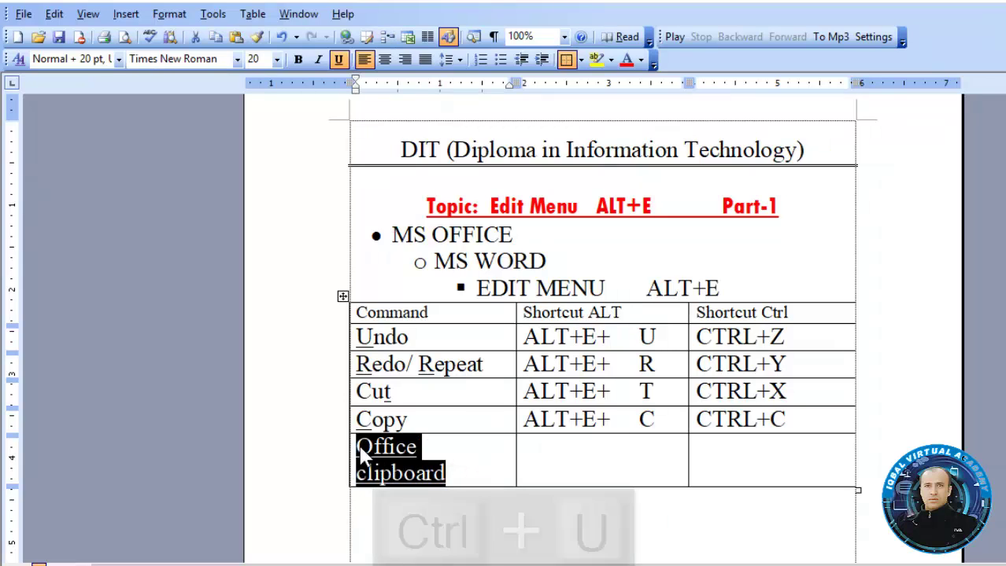
Enter ALT+E+ B in the row's Alt shortcut cell and show the task pane
left_click(525, 448)
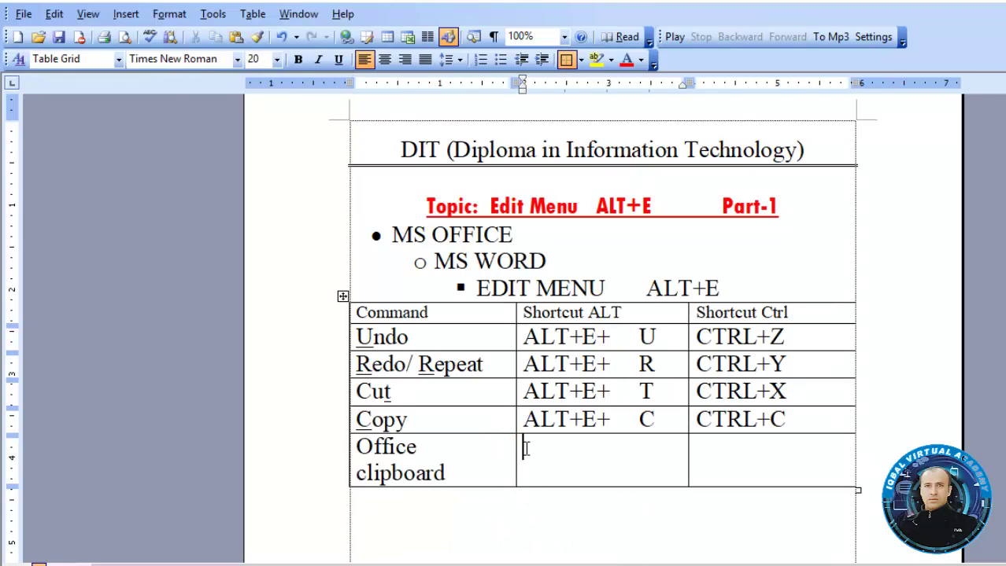
type("a")
key("BackSpace")
type("A")
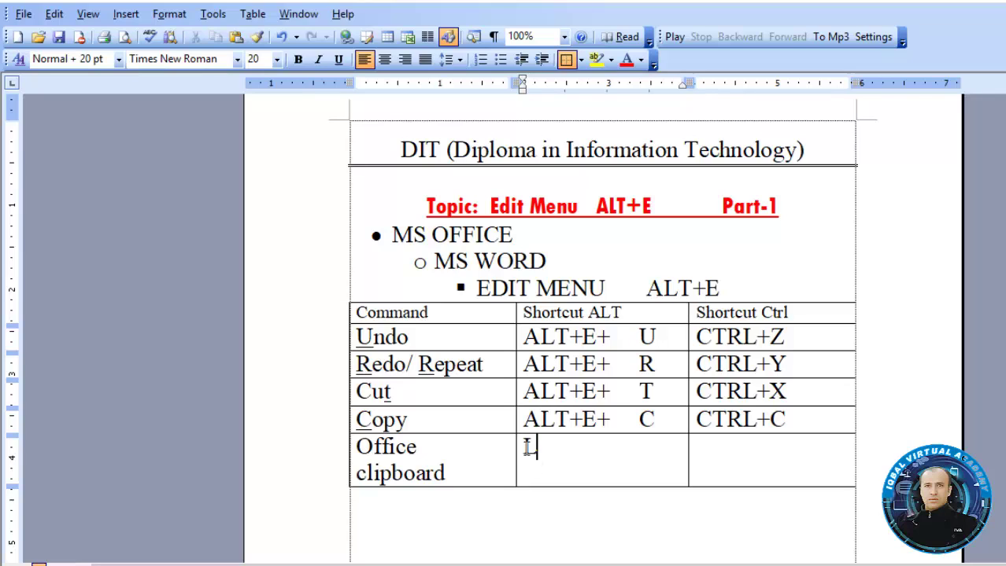
type("ALT+e")
key("BackSpace")
type("E+")
key("Tab")
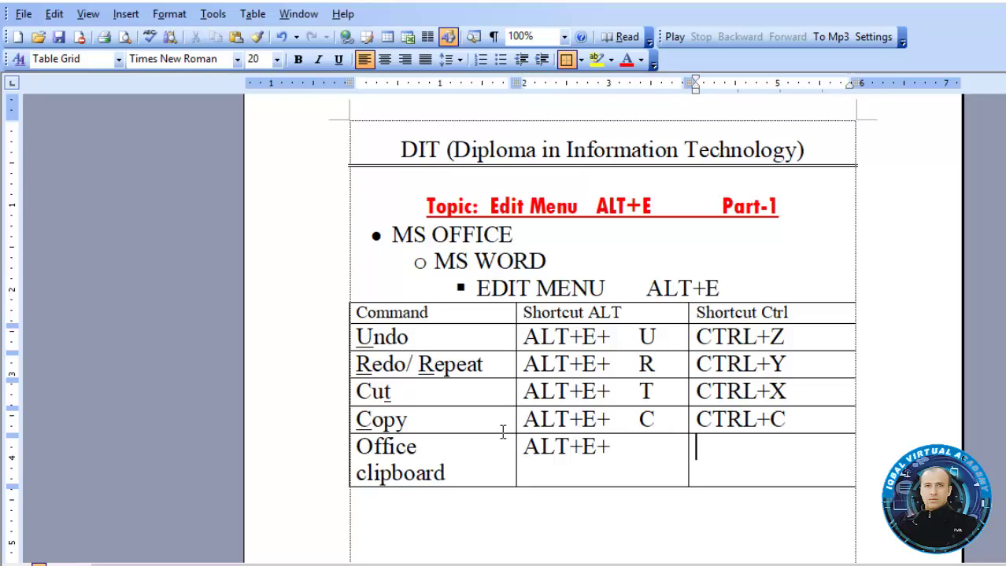
left_click(618, 450)
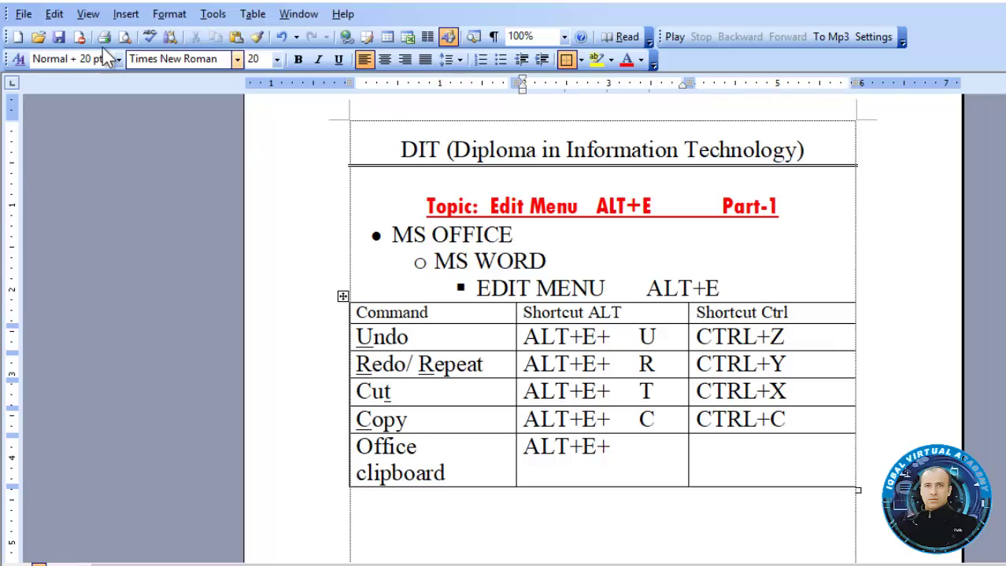
left_click(54, 14)
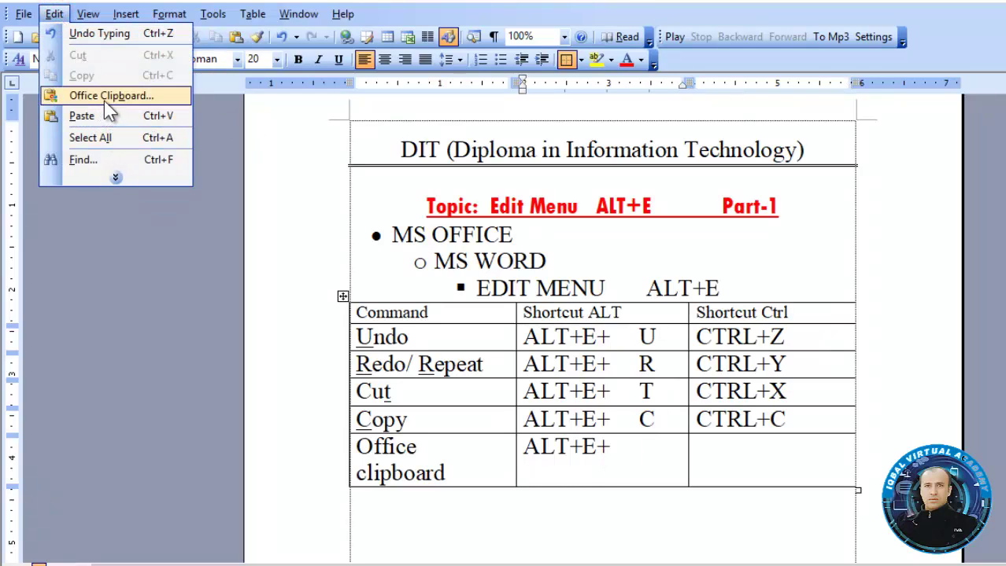
left_click(650, 444)
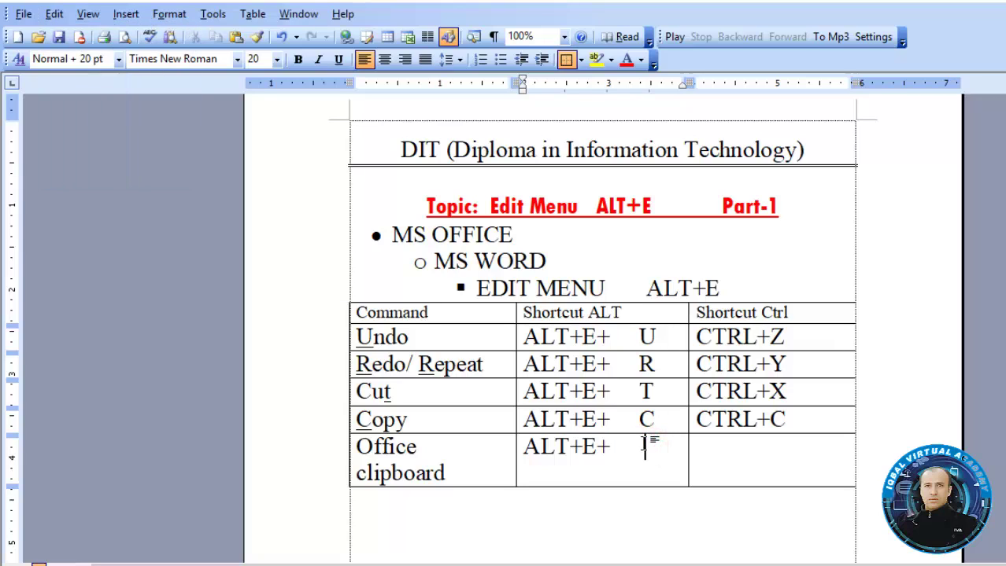
type("B")
left_click(741, 460)
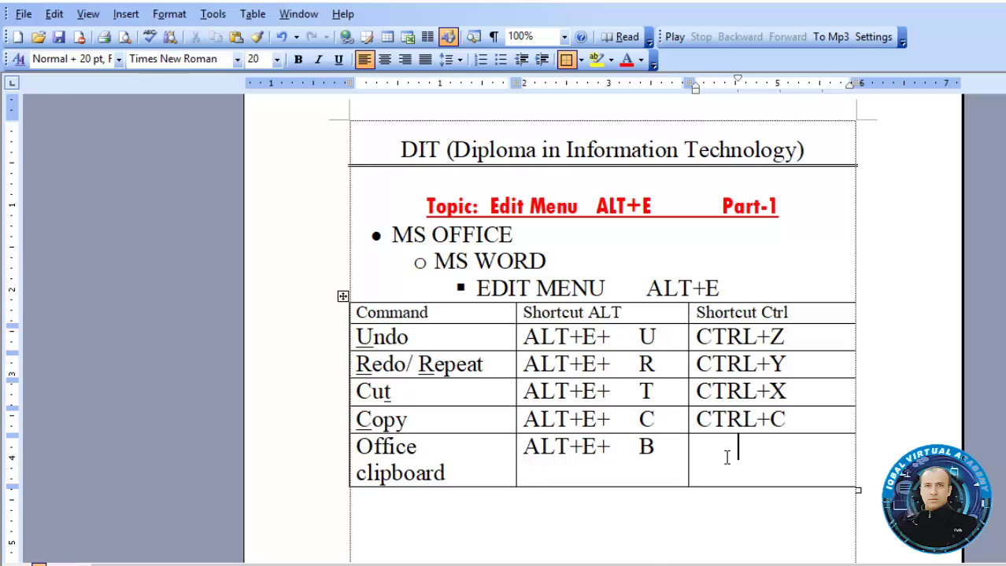
key("ctrl+F1")
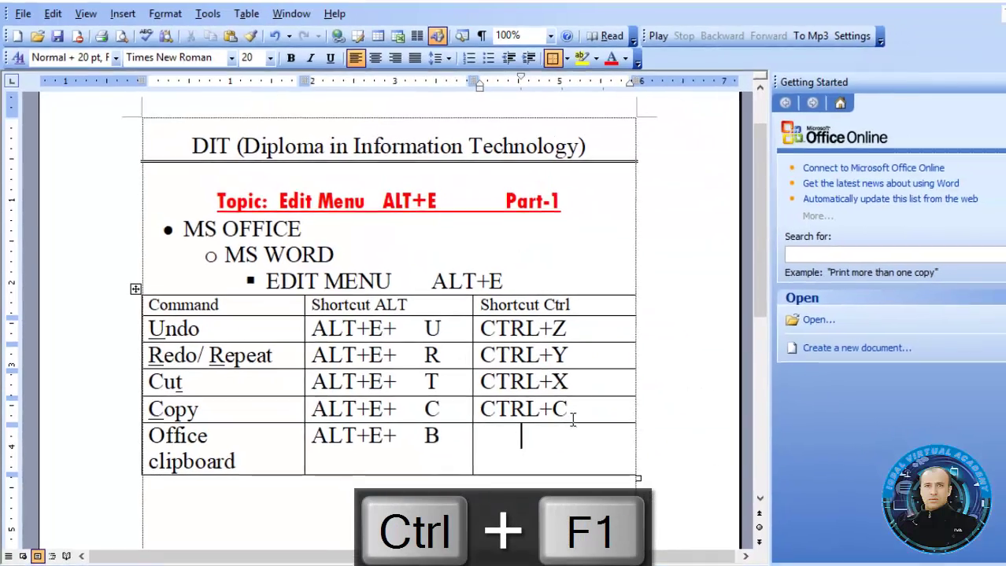
Copy the table words 'Copy' and 'Redo/ Repeat' to the clipboard
left_click_drag(589, 421, 552, 433)
left_click_drag(501, 394, 495, 395)
left_click(492, 415)
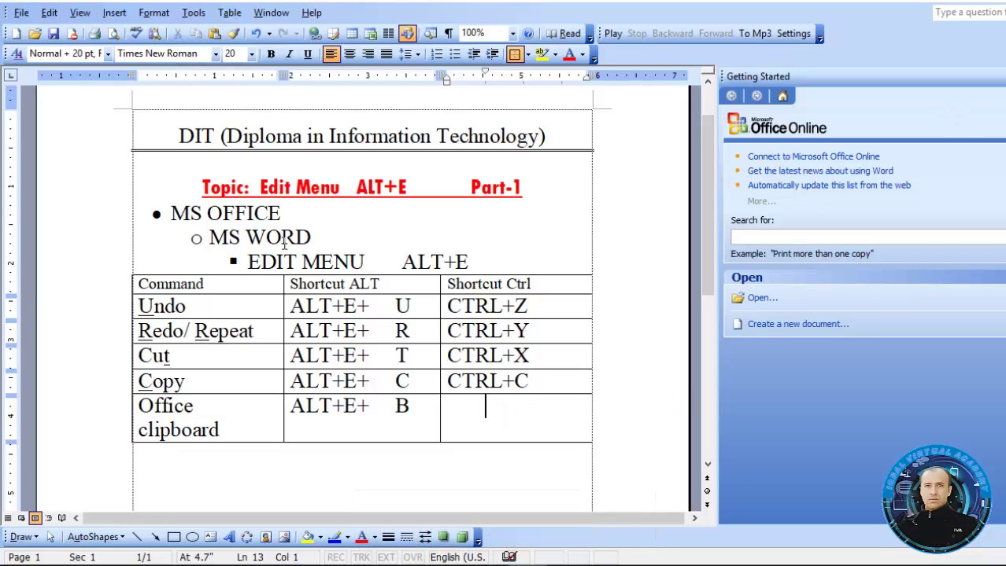
left_click_drag(248, 391, 143, 387)
key("ctrl+c")
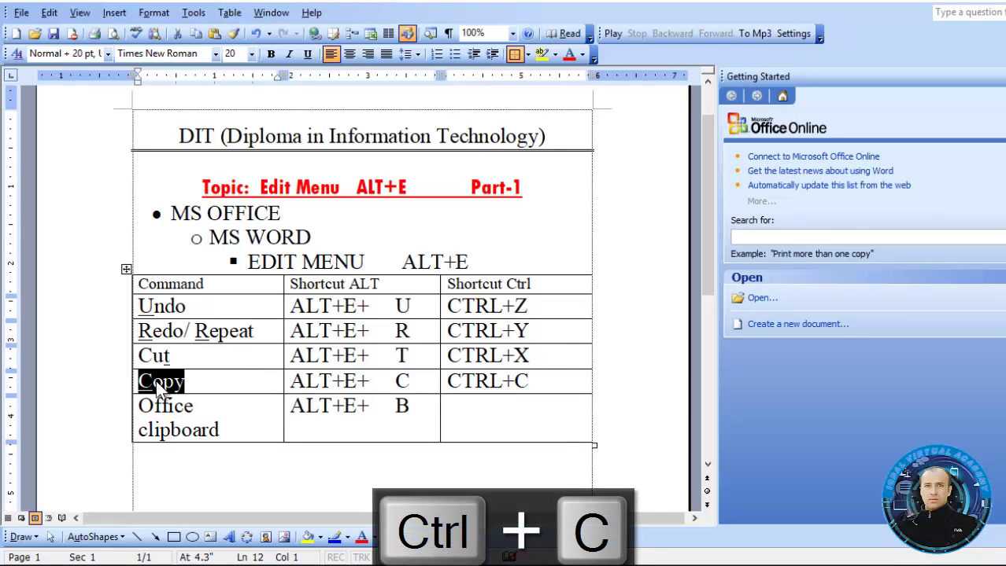
left_click(178, 354)
left_click_drag(180, 352, 135, 360)
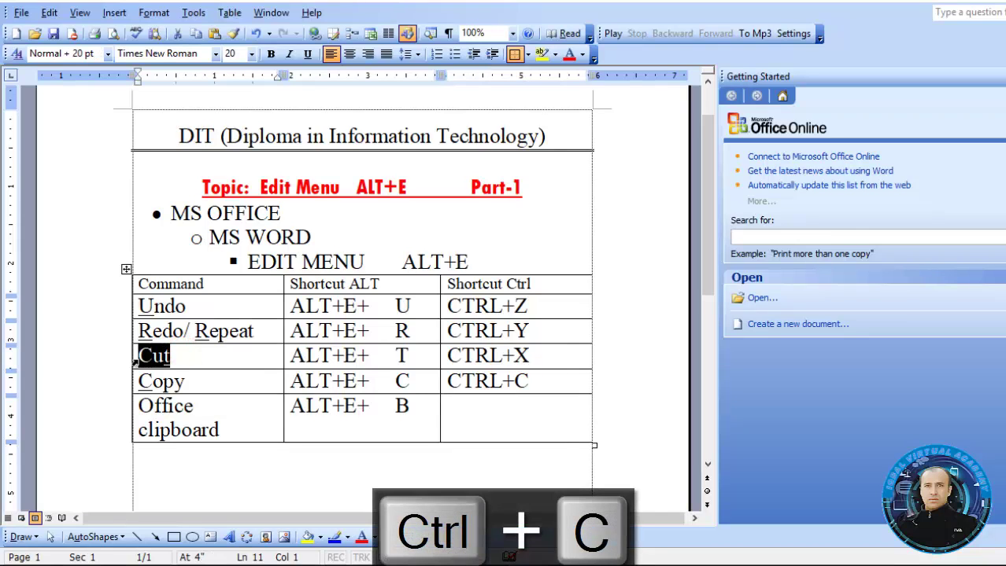
left_click(260, 340)
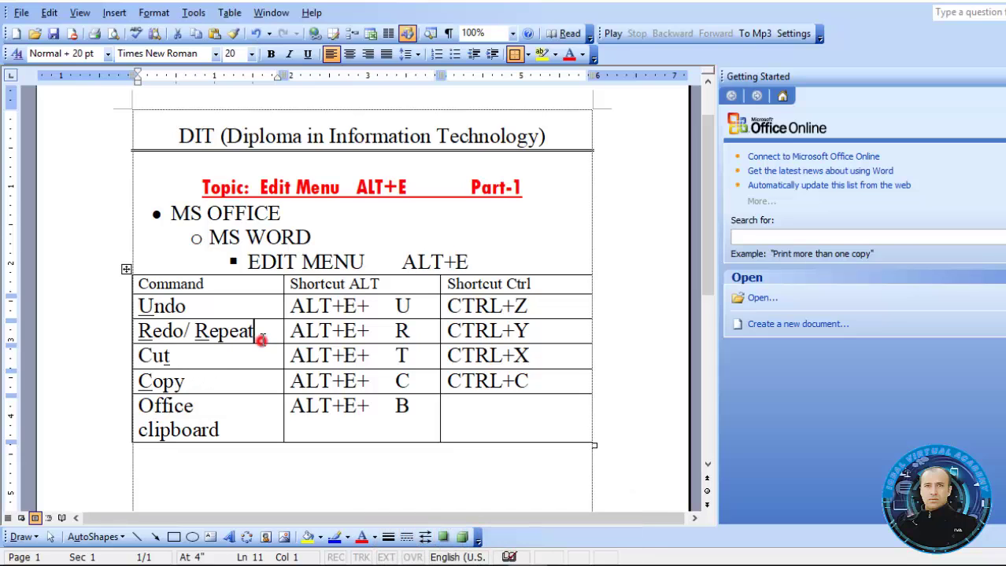
left_click_drag(261, 340, 135, 338)
key("ctrl+c")
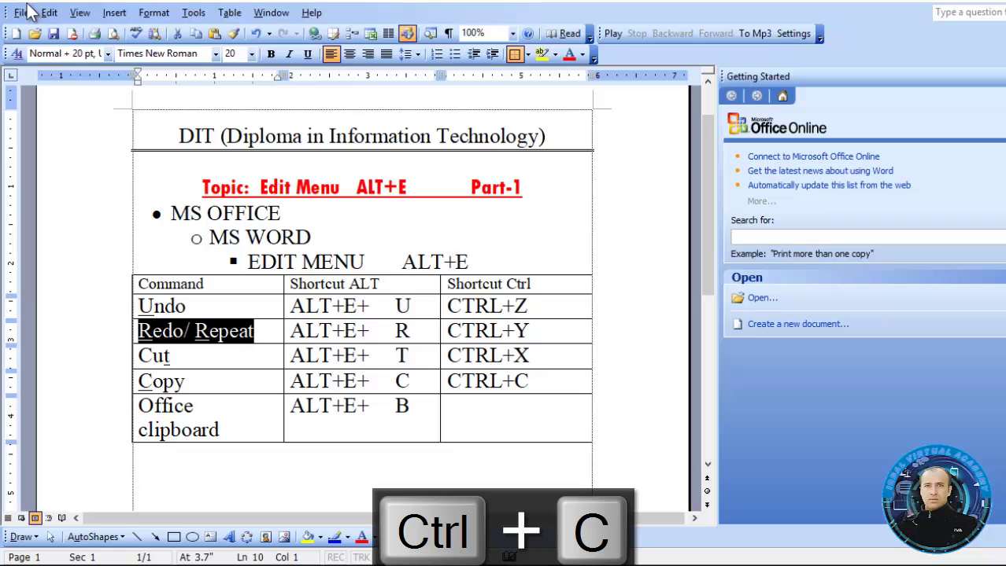
Clear all items from the Office Clipboard and type CTRL+ in the row's Ctrl cell
left_click(52, 14)
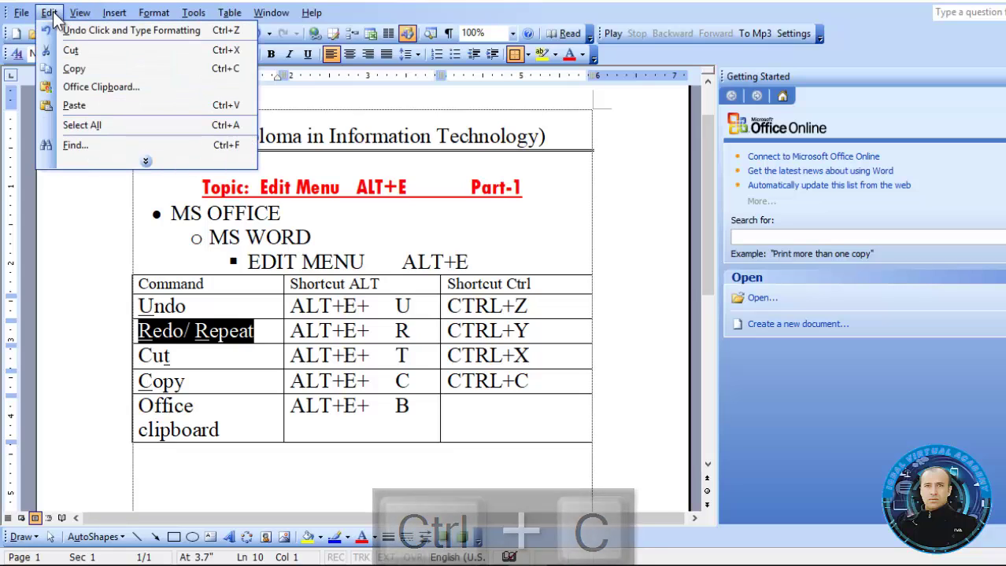
left_click(86, 87)
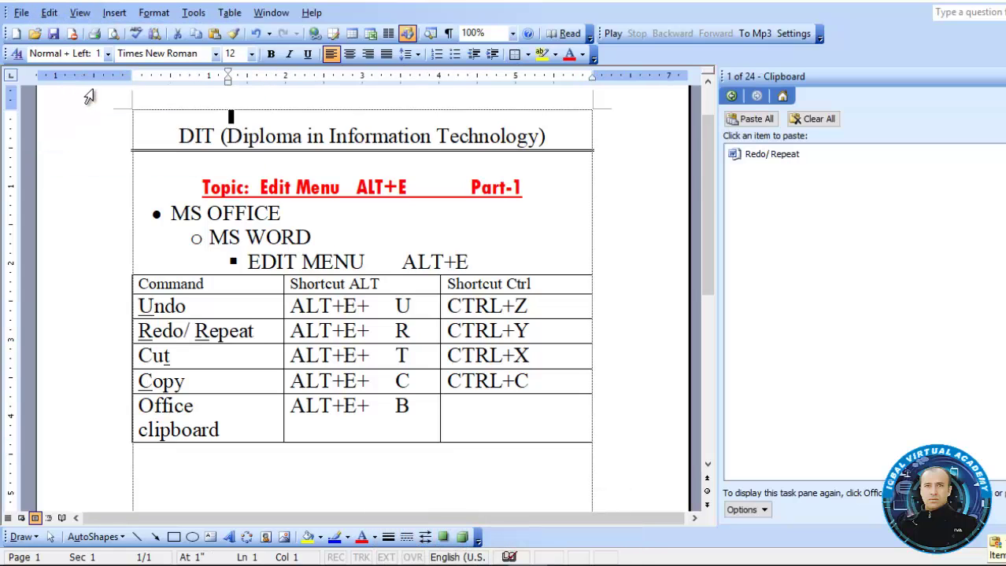
left_click(827, 121)
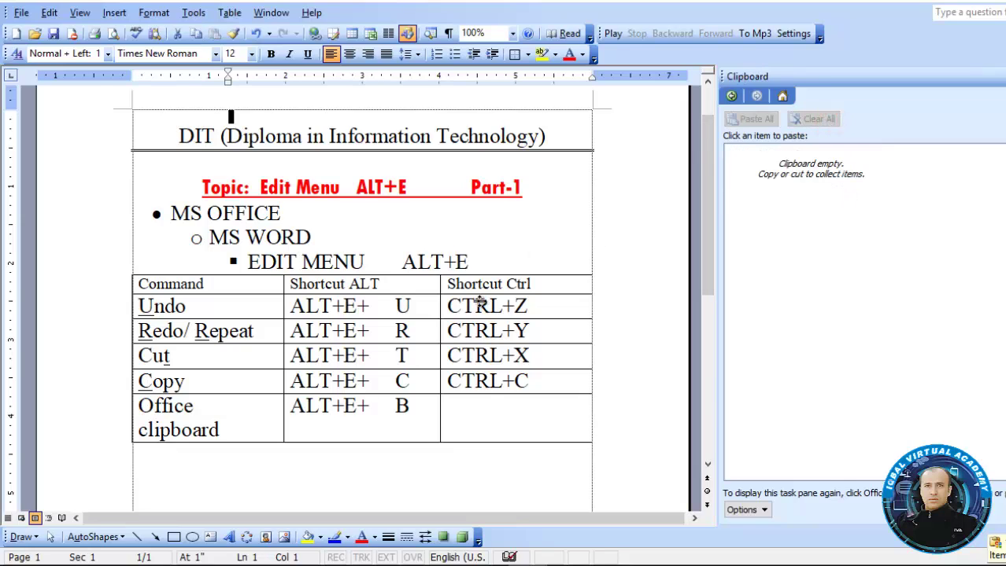
left_click(486, 406)
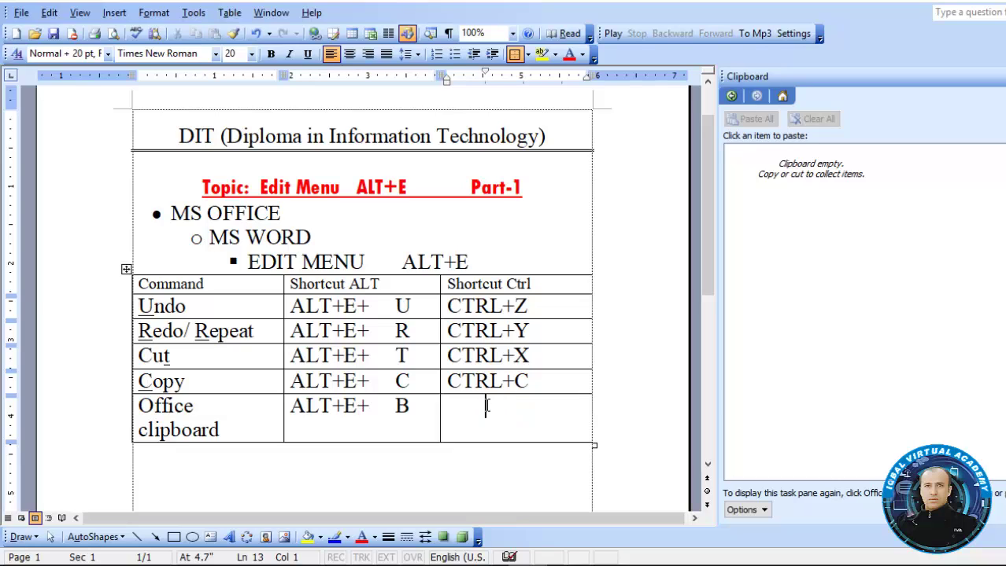
type("CTRL+")
Reopen the Office Clipboard from the Edit menu and clear all its collected items
key("ctrl+F1")
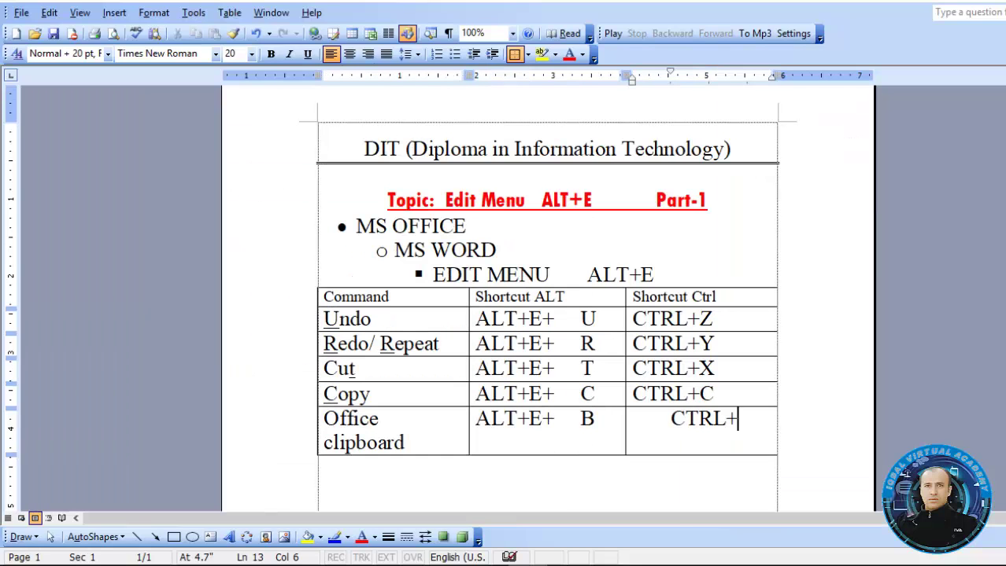
key("ctrl+F1")
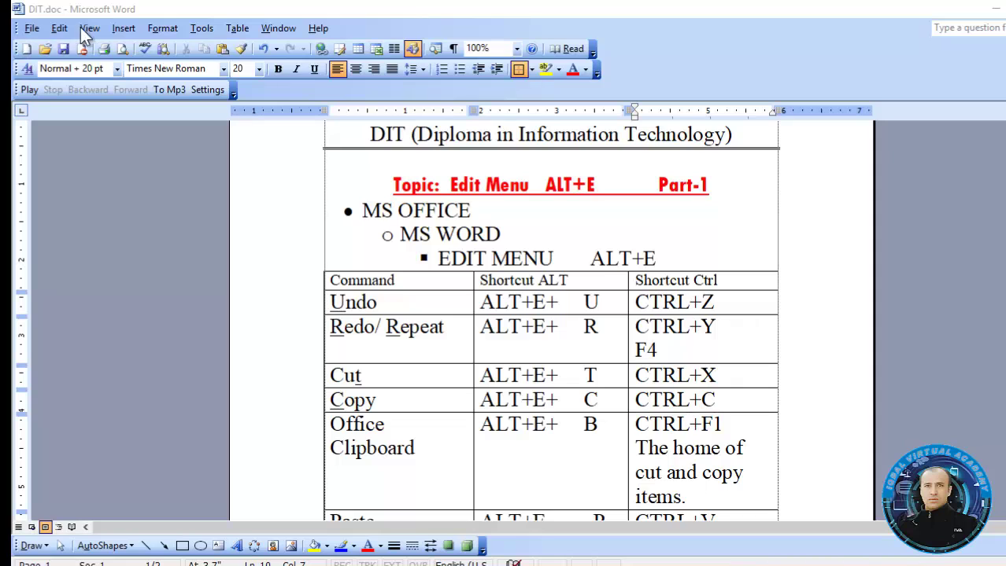
left_click(63, 30)
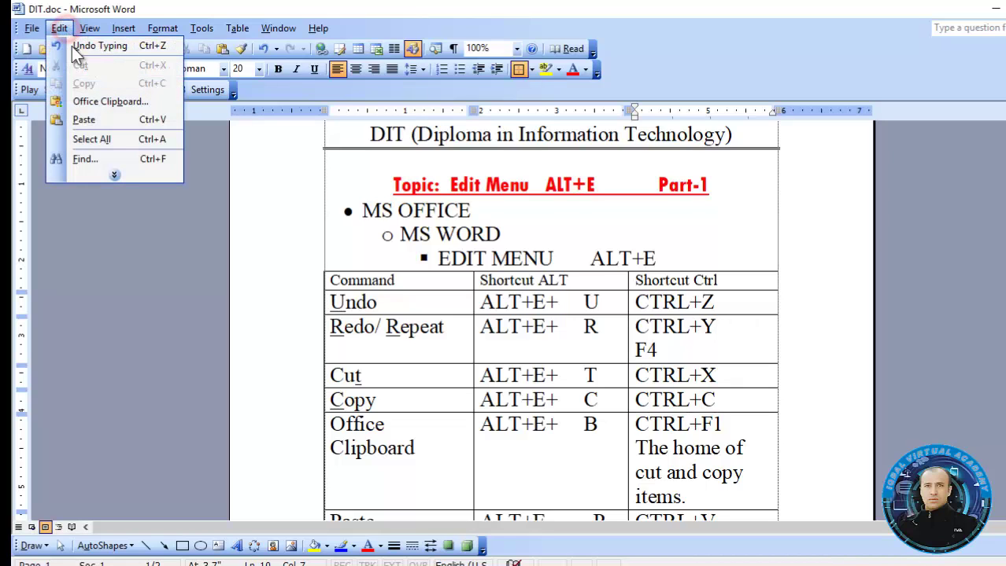
left_click(98, 102)
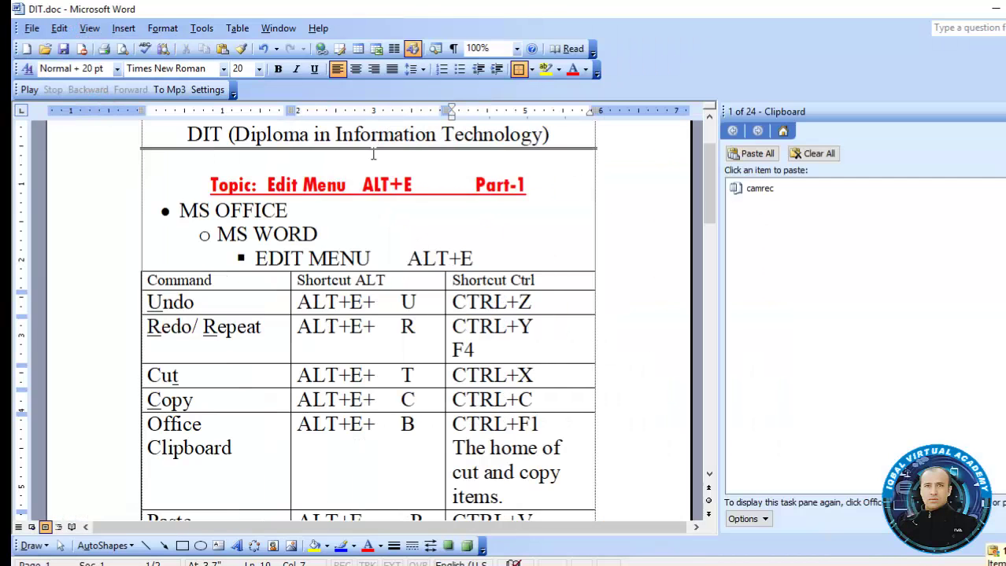
left_click(812, 156)
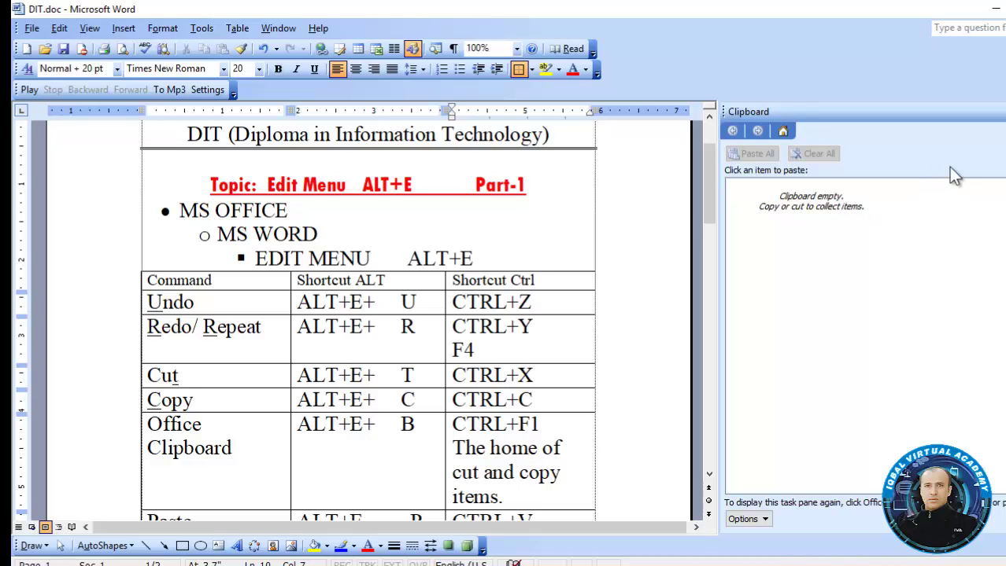
Switch the side pane between New Document and Office Clipboard, leaving the clipboard showing
key("ctrl+F1")
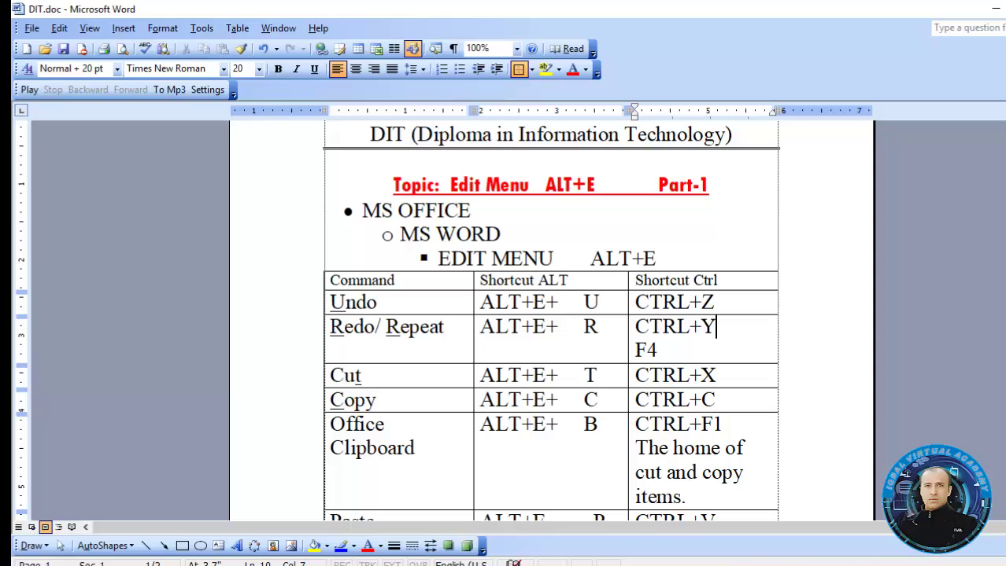
key("ctrl+F1")
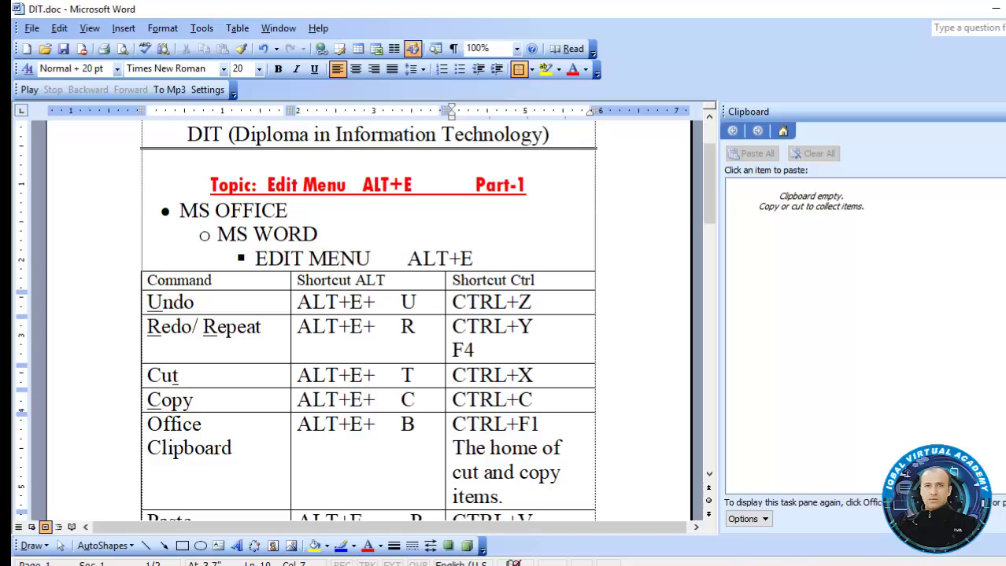
key("ctrl+F1")
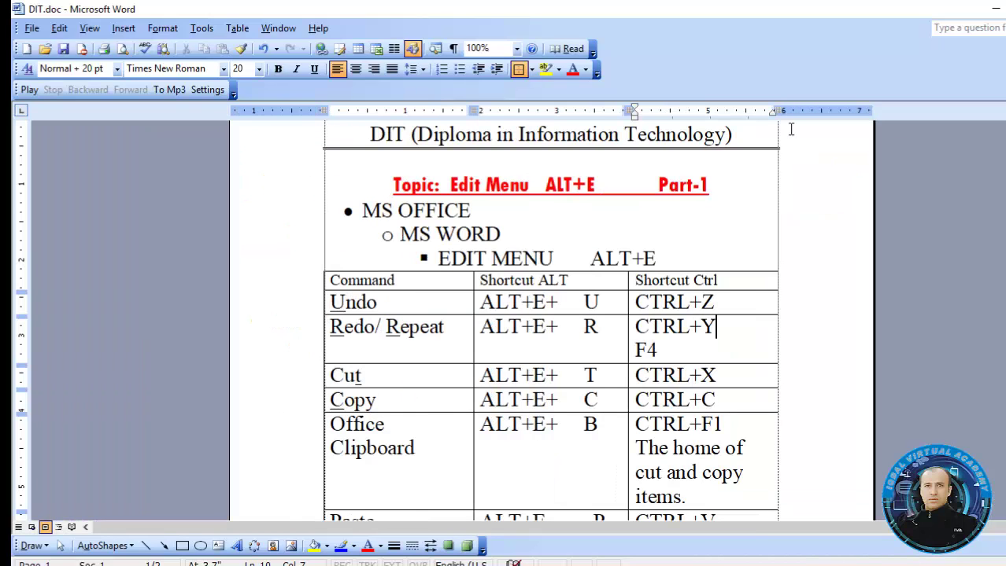
left_click(33, 28)
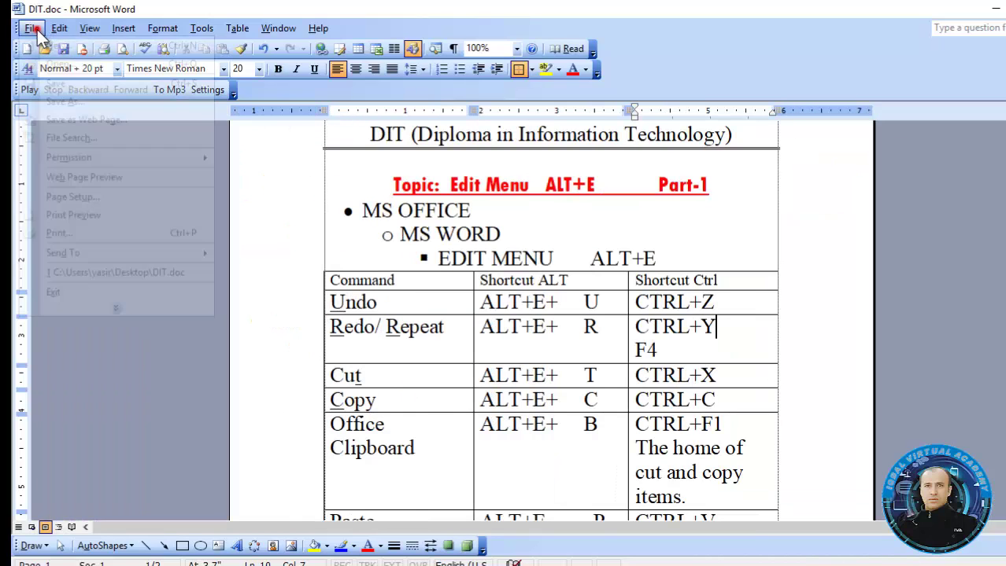
left_click(49, 44)
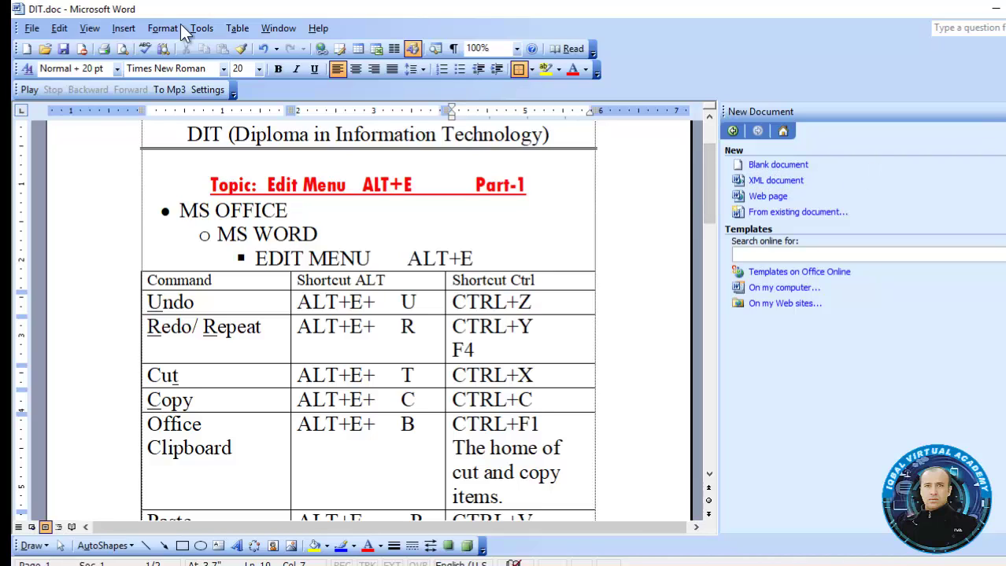
left_click(60, 29)
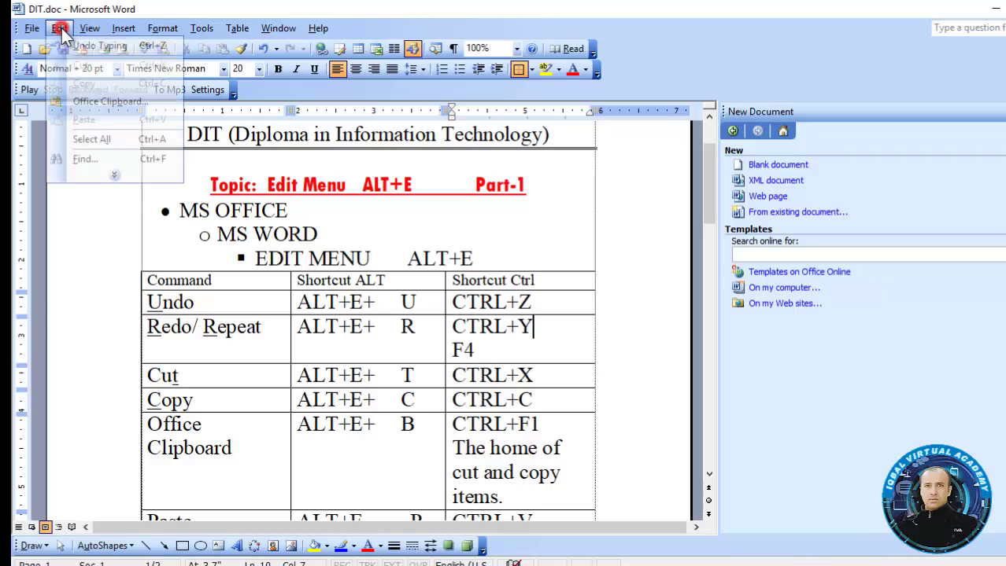
left_click(93, 100)
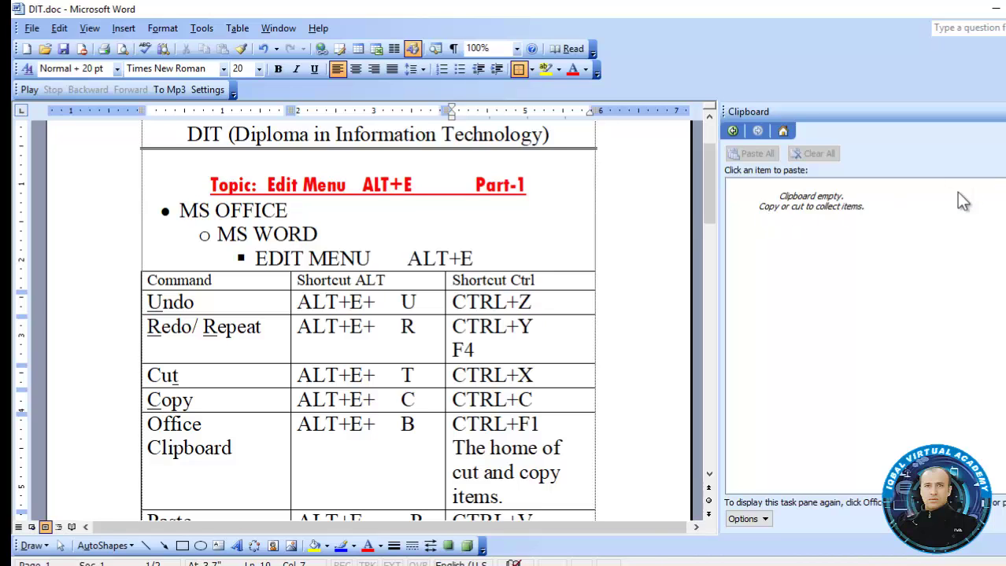
key("ctrl+F1")
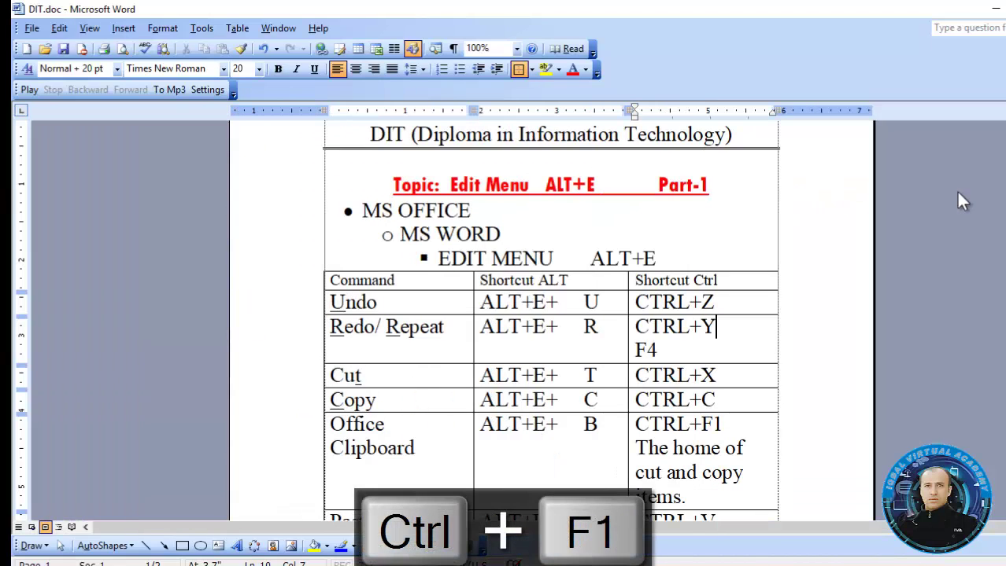
key("ctrl+F1")
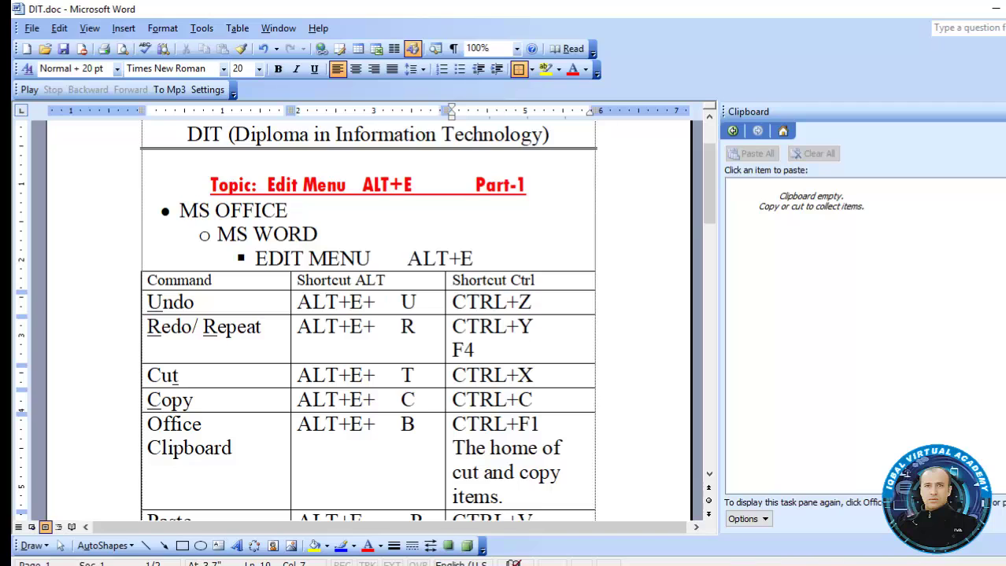
left_click_drag(708, 215, 708, 252)
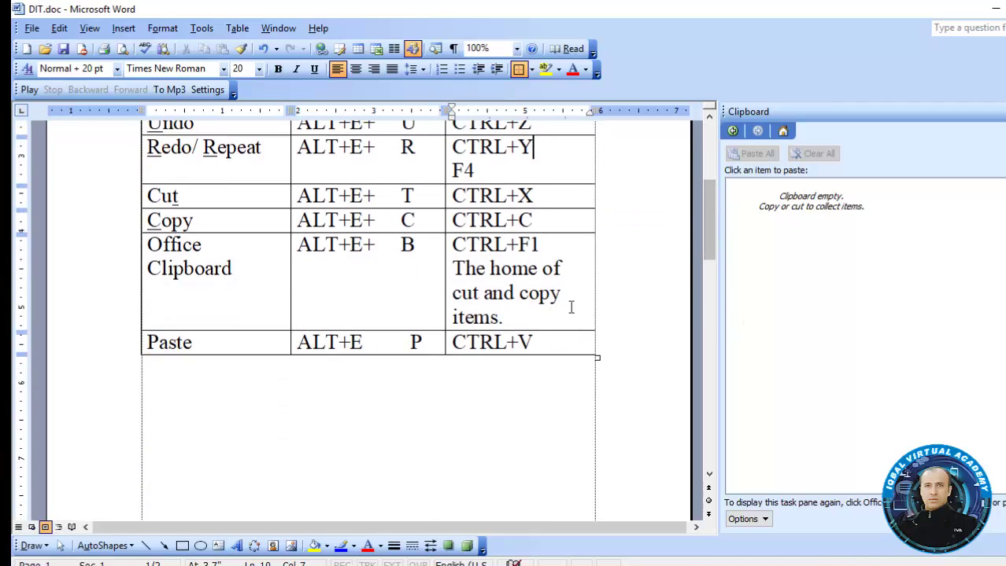
Close the Clipboard pane and type a sentence giving the writer's name below the table
left_click(557, 244)
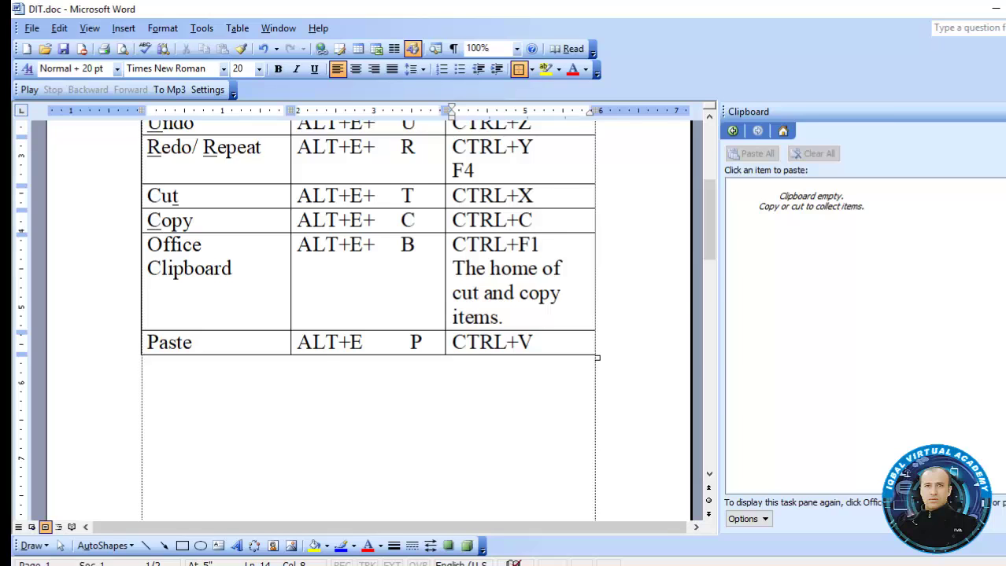
key("ctrl+F1")
left_click(463, 428)
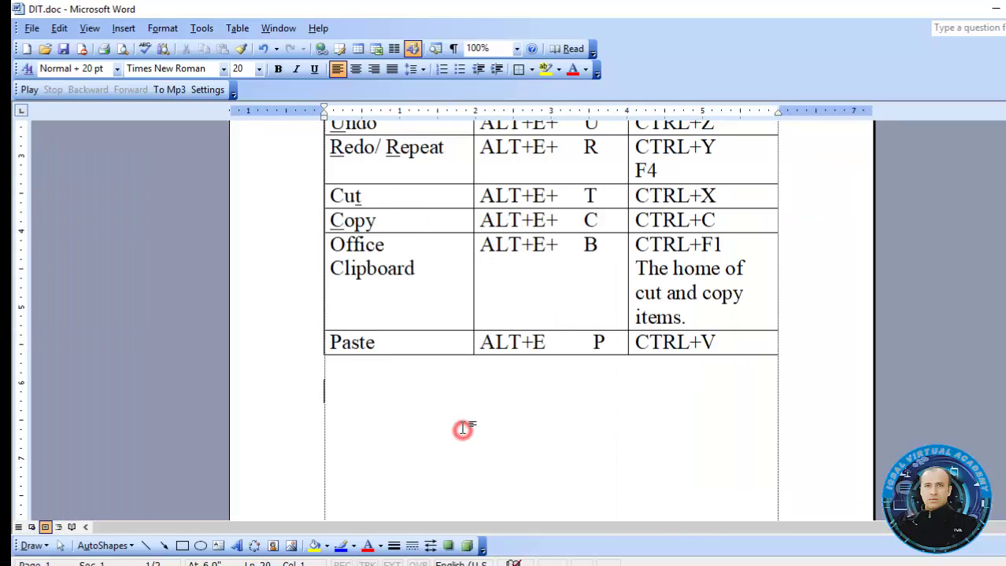
scroll(551, 315, "up", 2)
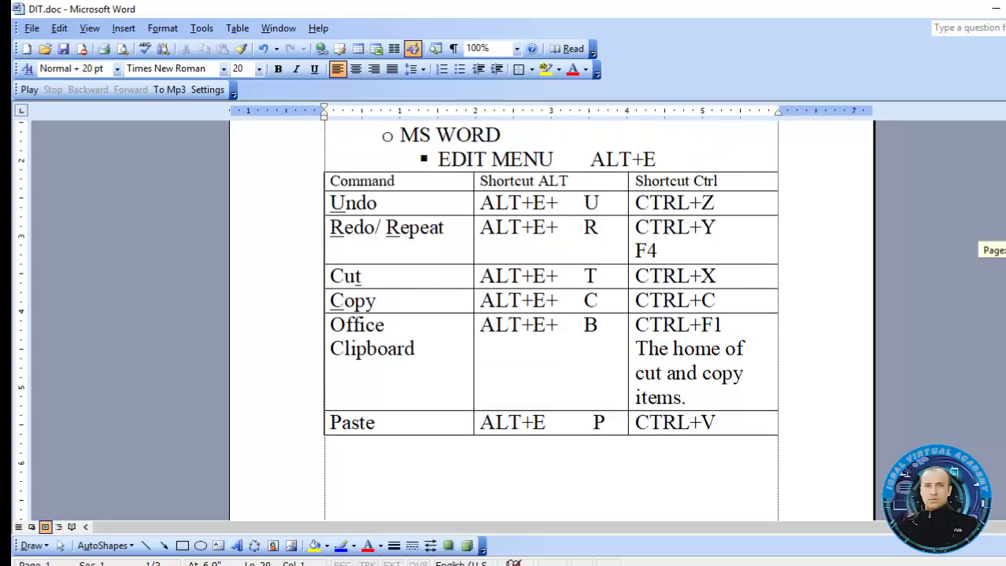
left_click(405, 205)
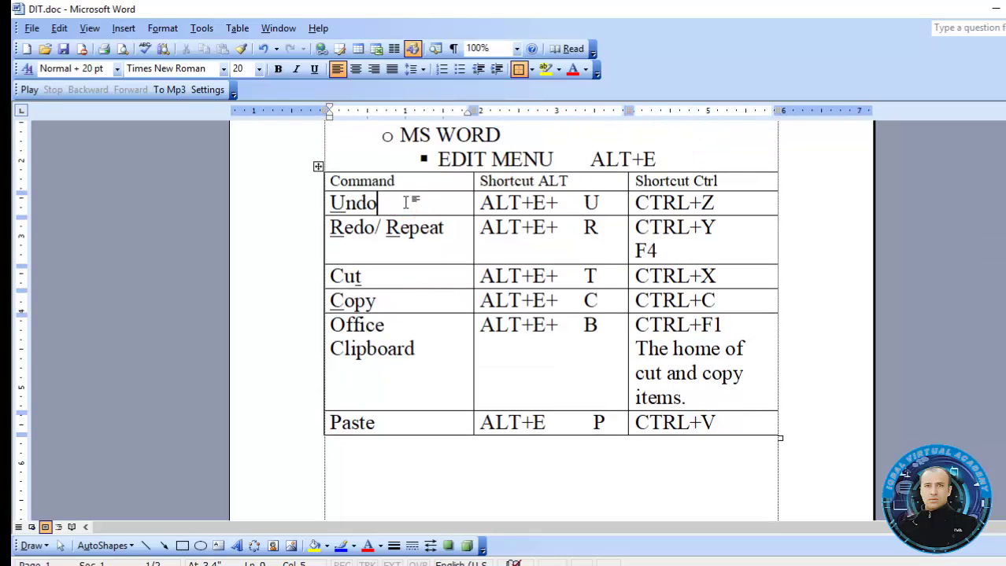
left_click(377, 446)
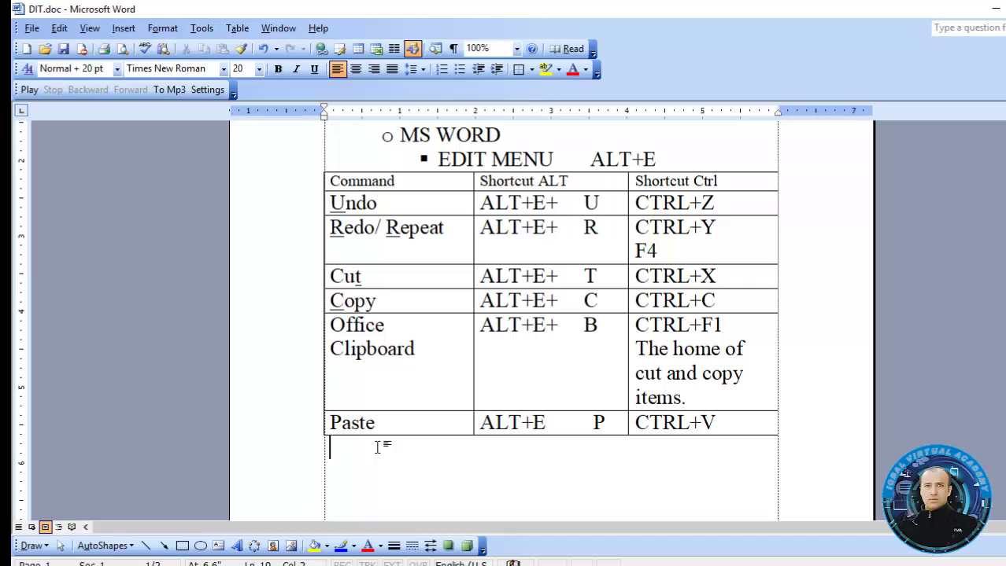
type("my name is jav")
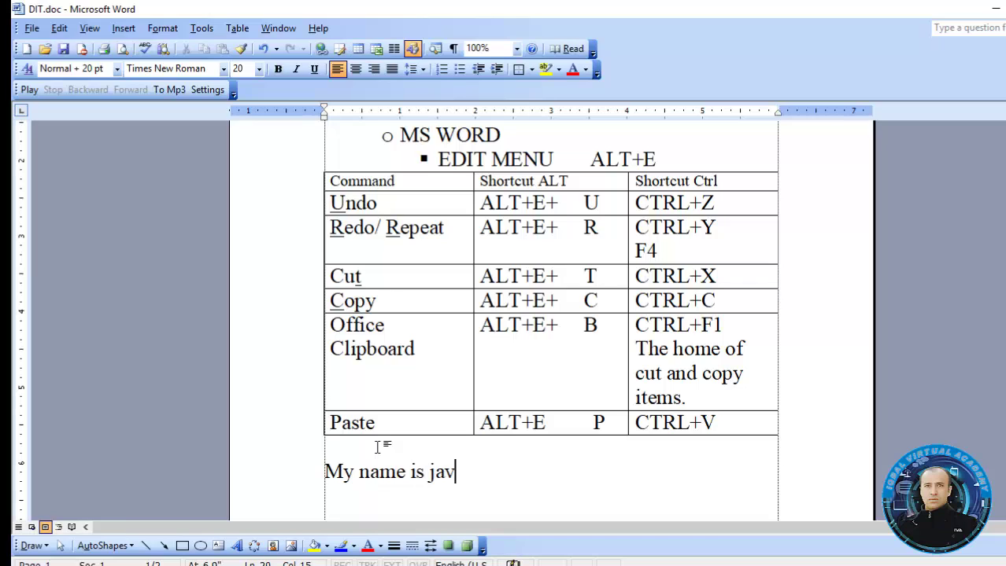
type("ed iqbal")
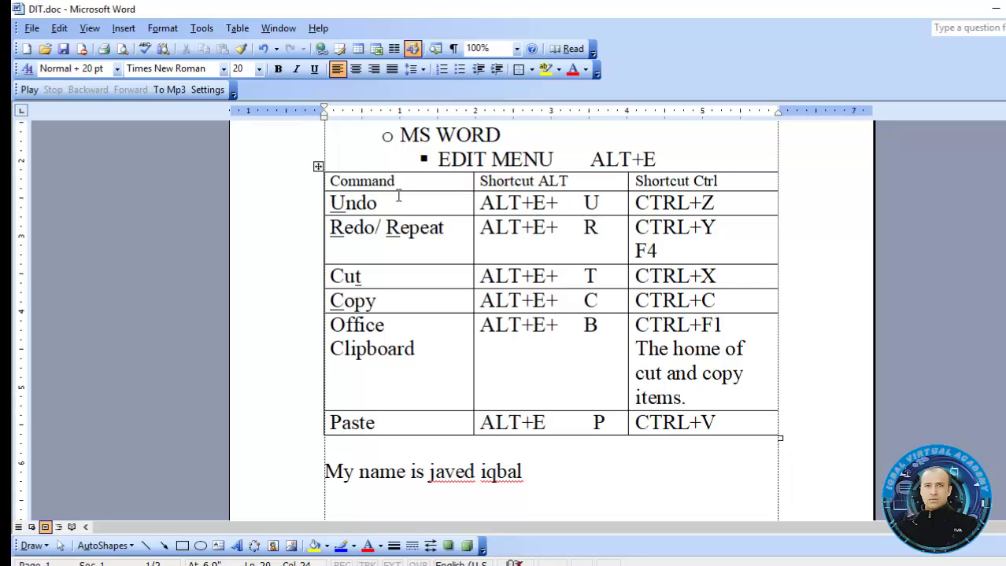
left_click(61, 30)
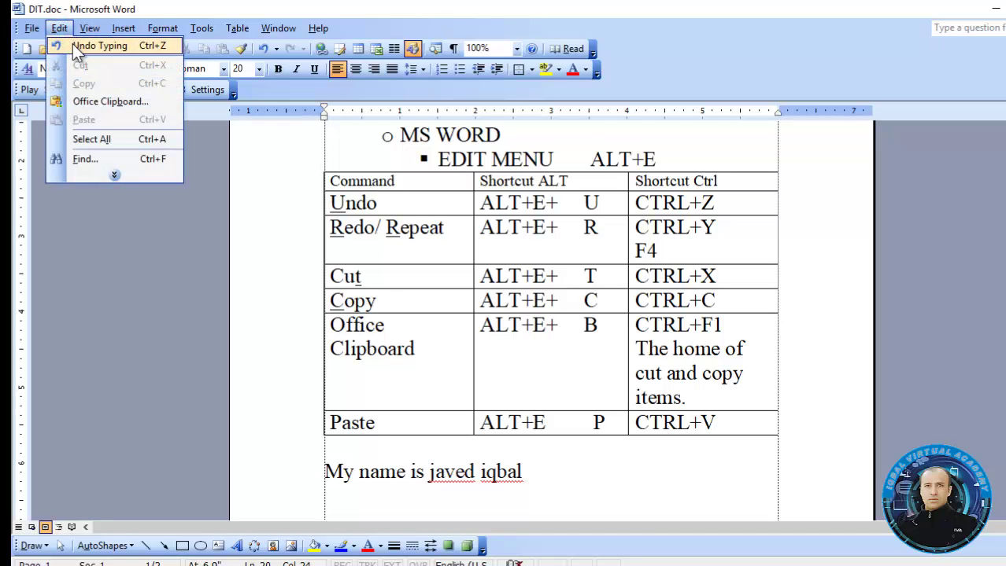
left_click(79, 46)
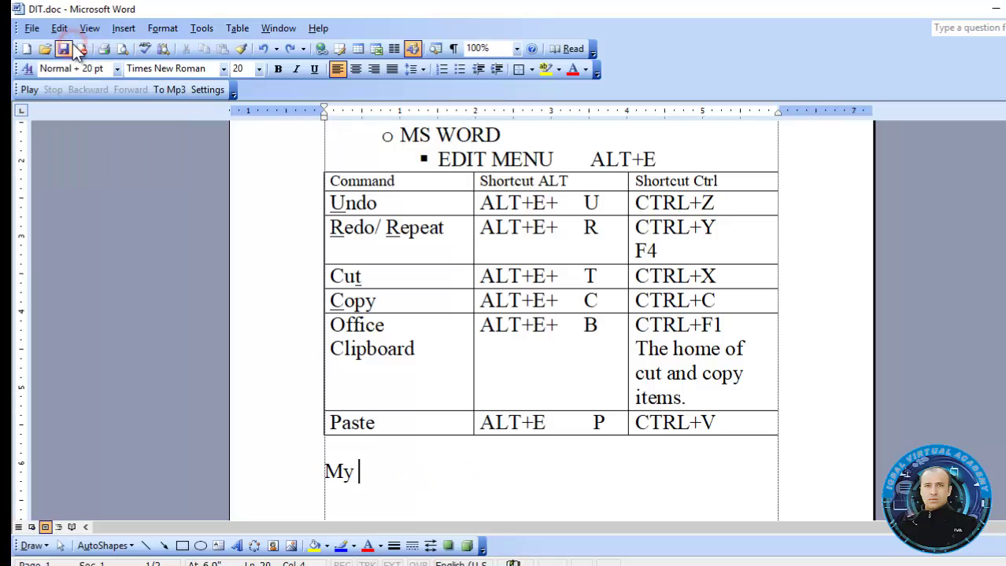
left_click(62, 30)
left_click(70, 40)
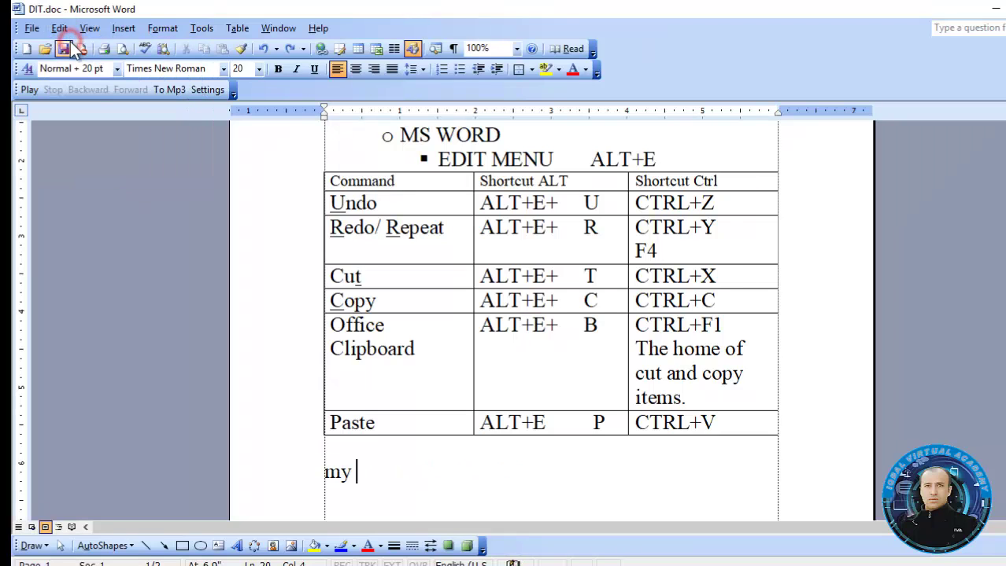
left_click(62, 30)
left_click(79, 46)
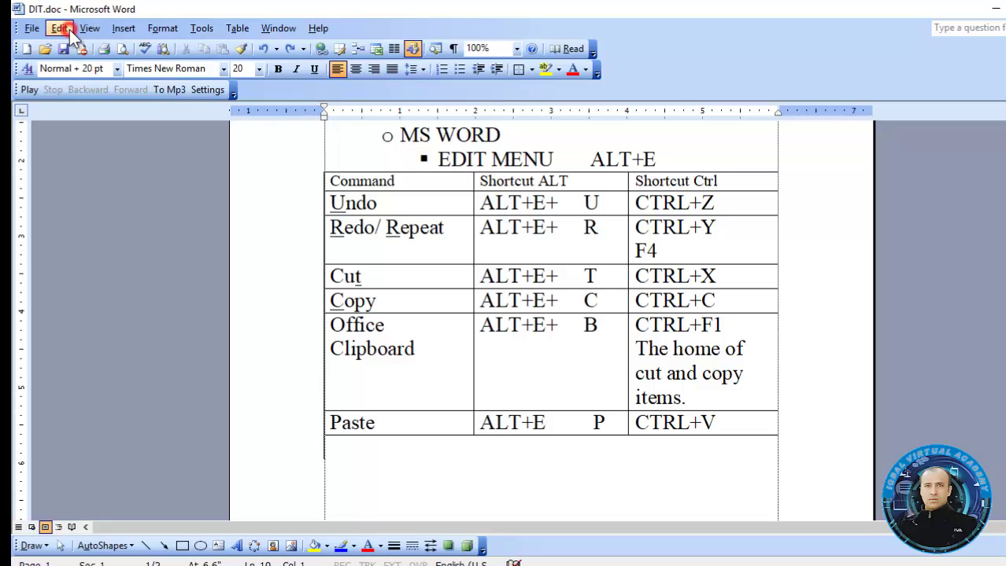
left_click(61, 29)
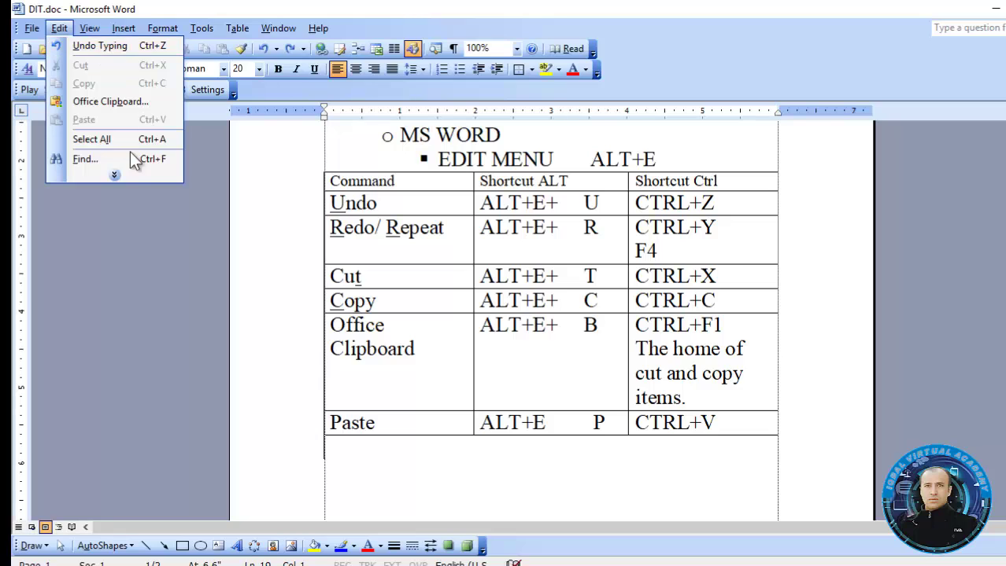
key("Escape")
key("alt+e")
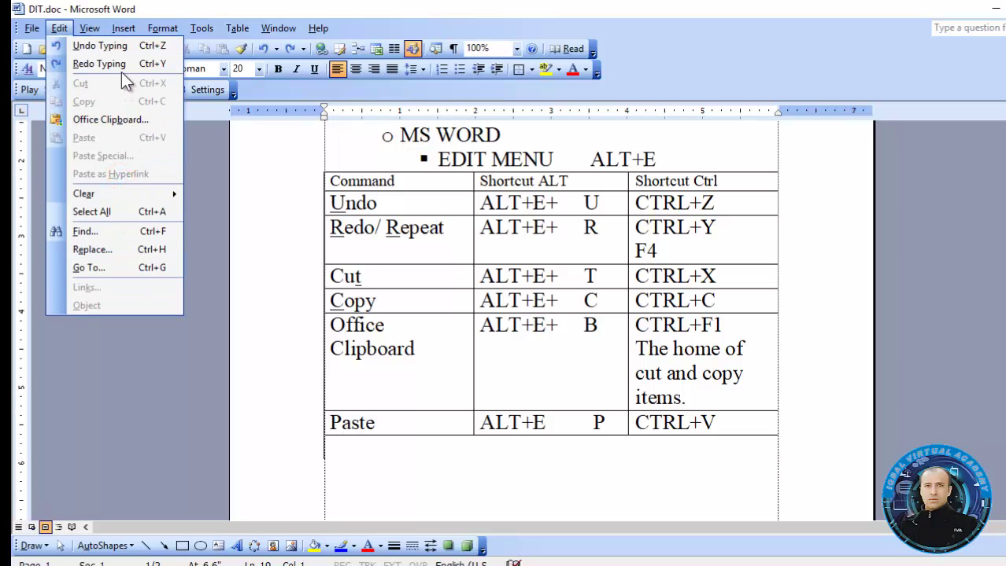
left_click(121, 69)
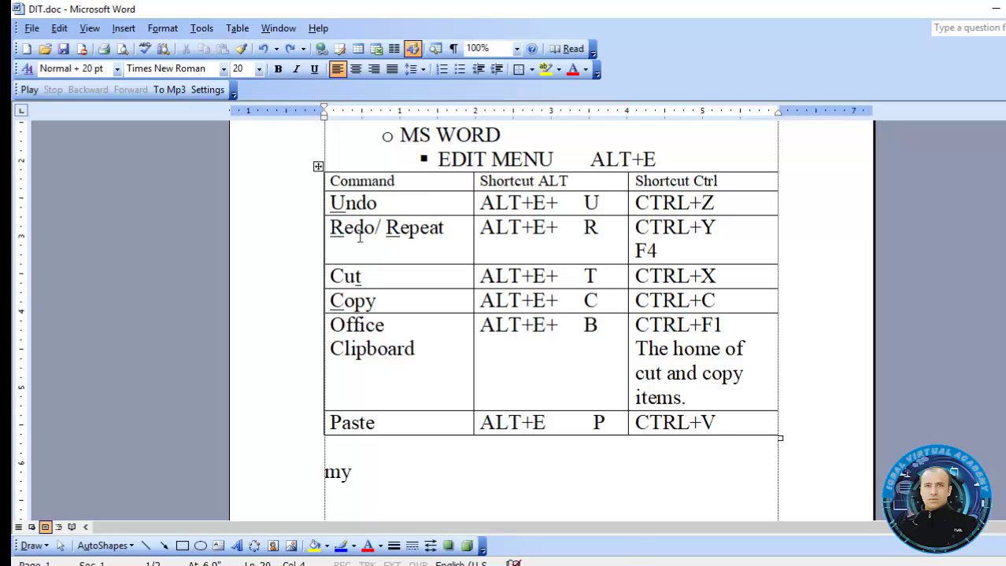
key("ctrl+y")
key("ctrl+y")
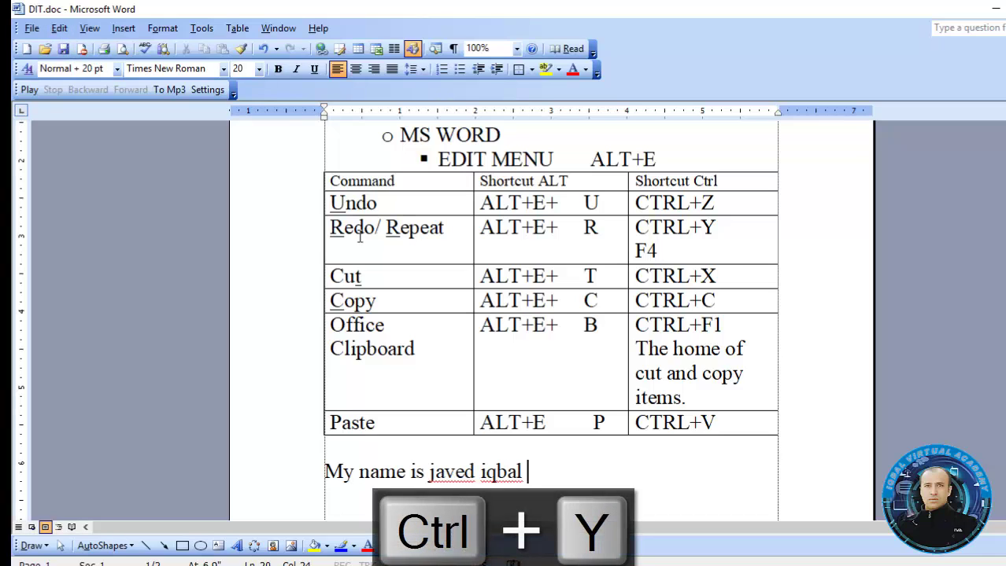
key("ctrl+z")
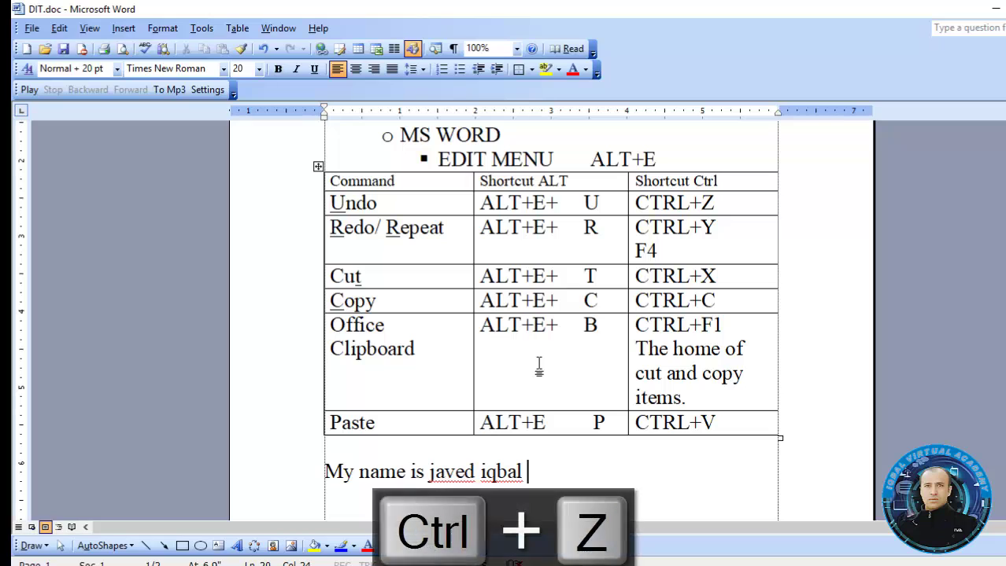
key("ctrl+z")
key("ctrl+z")
key("ctrl+y")
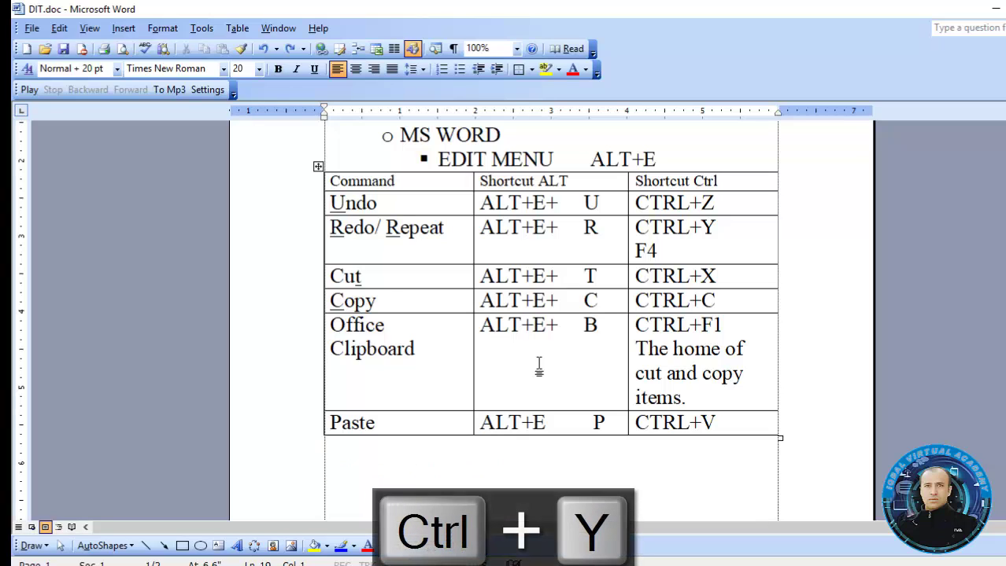
key("ctrl+y")
key("ctrl+y")
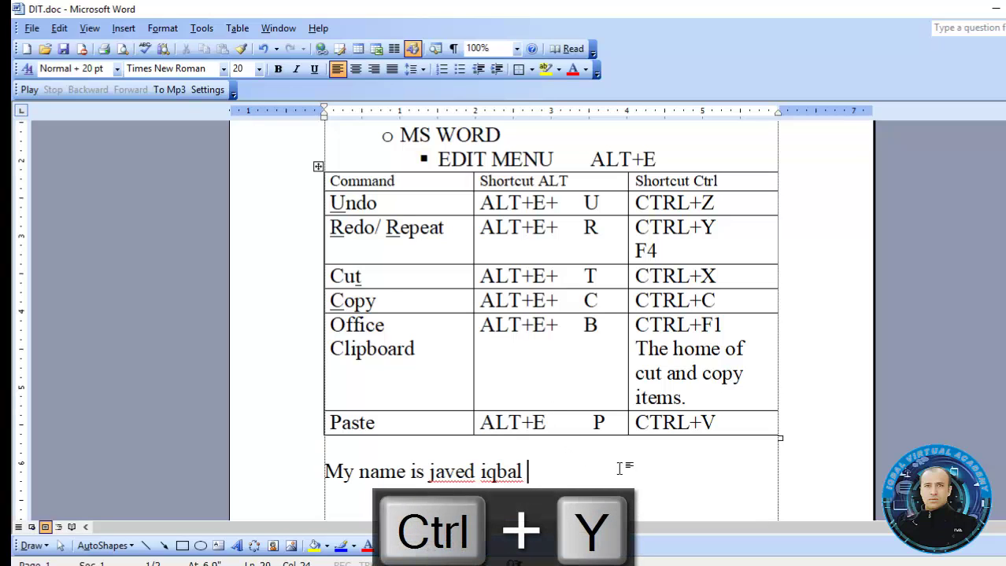
left_click_drag(565, 473, 346, 477)
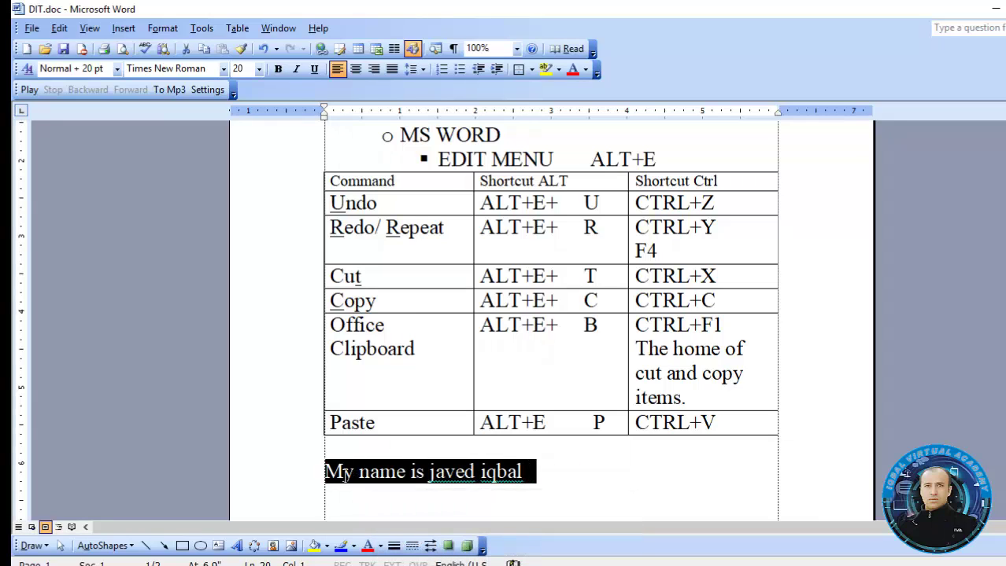
Cut the name line and type the writer's first name in capitals instead
key("ctrl+x")
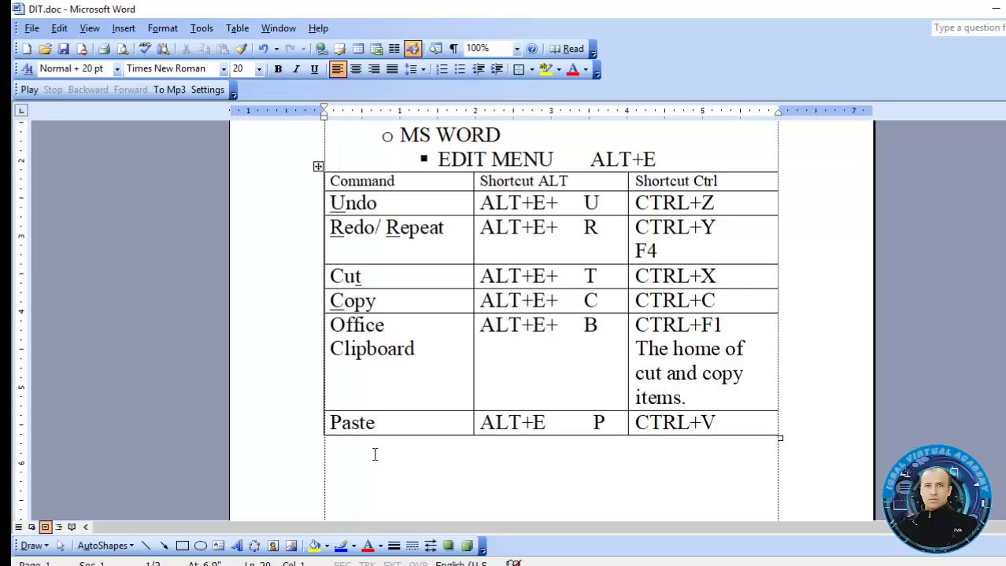
type("j")
key("BackSpace")
type("JAVED")
Repeat the typed name twice with Ctrl+Y, then undo the repeats with Ctrl+Z
key("ctrl+y")
key("ctrl+y")
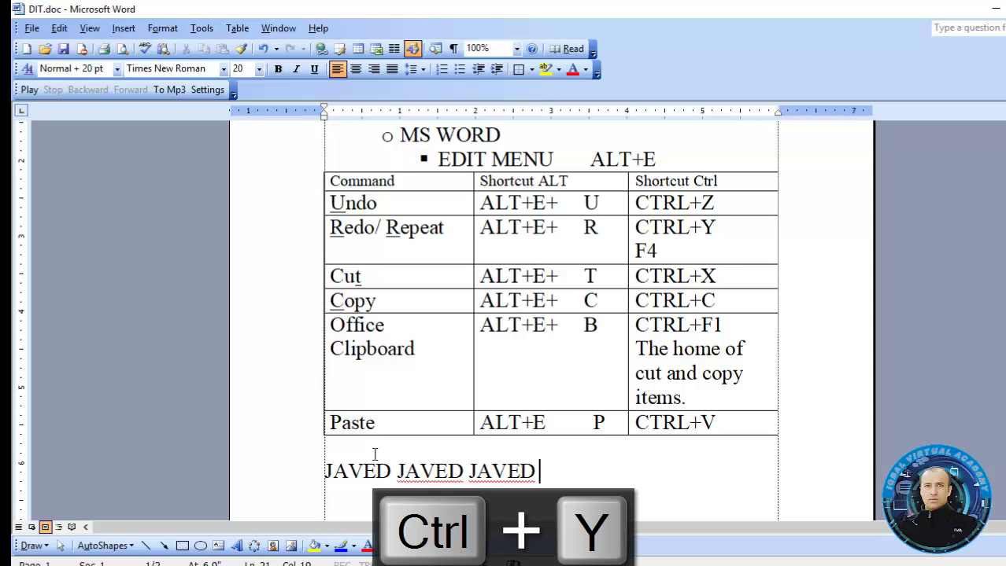
key("ctrl+y")
key("ctrl+y")
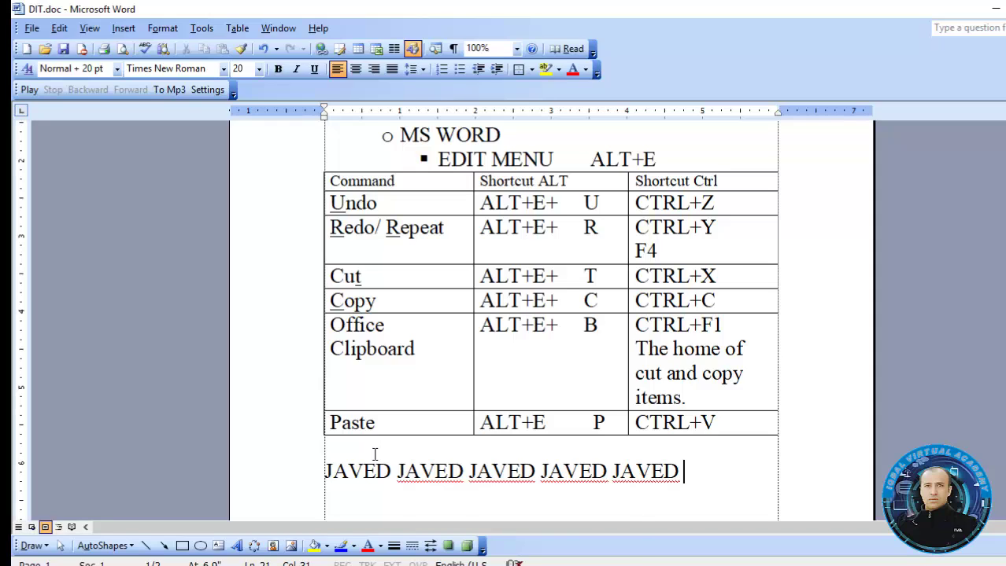
key("ctrl+z")
key("ctrl+z")
key("ctrl+z")
key("ctrl+z")
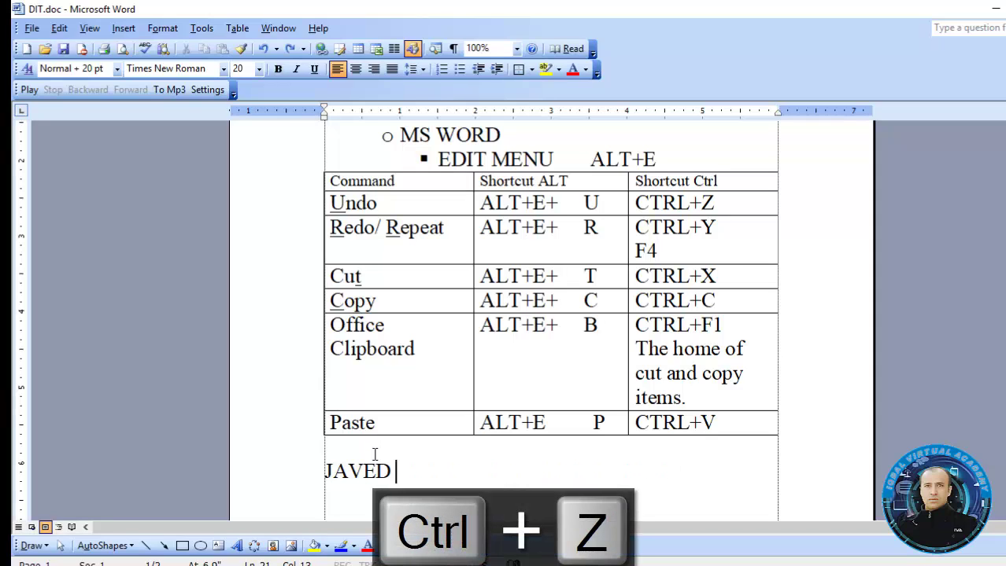
key("ctrl+z")
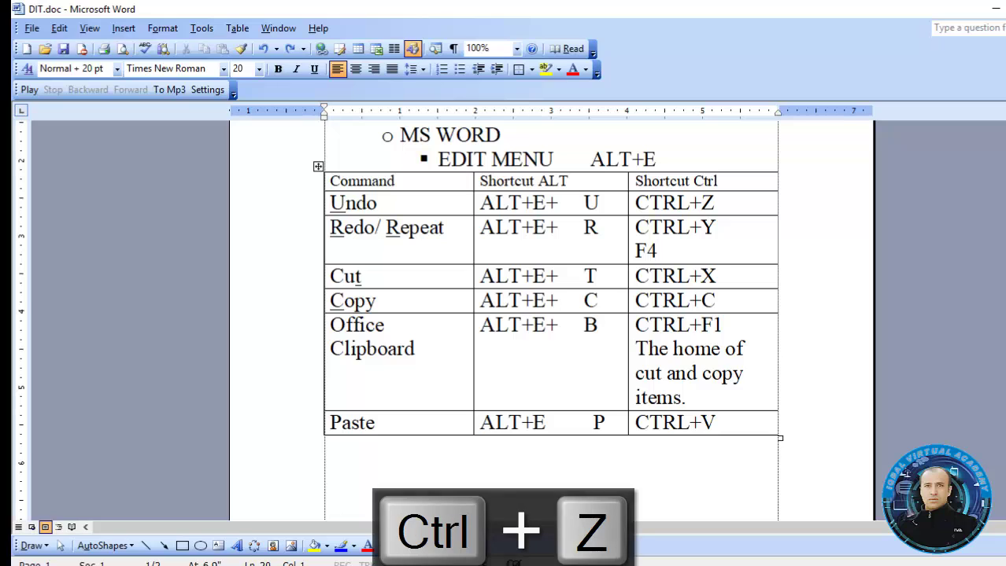
left_click_drag(1004, 224, 1004, 233)
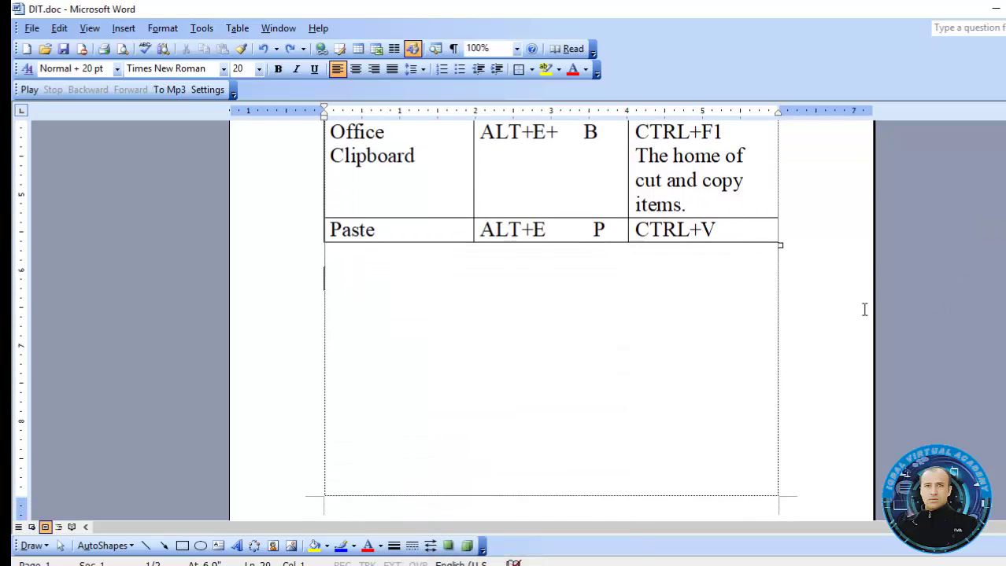
left_click(182, 546)
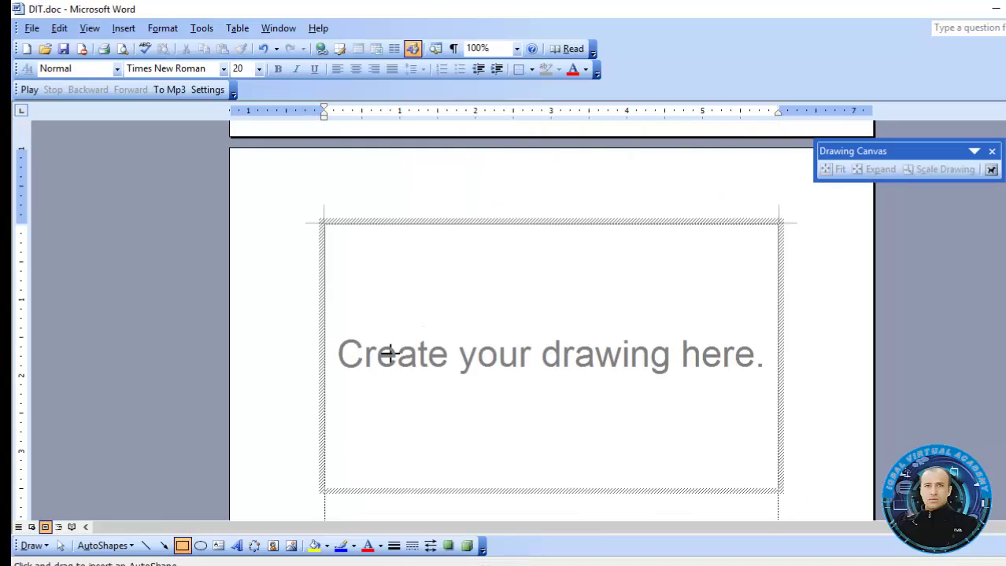
key("ctrl+z")
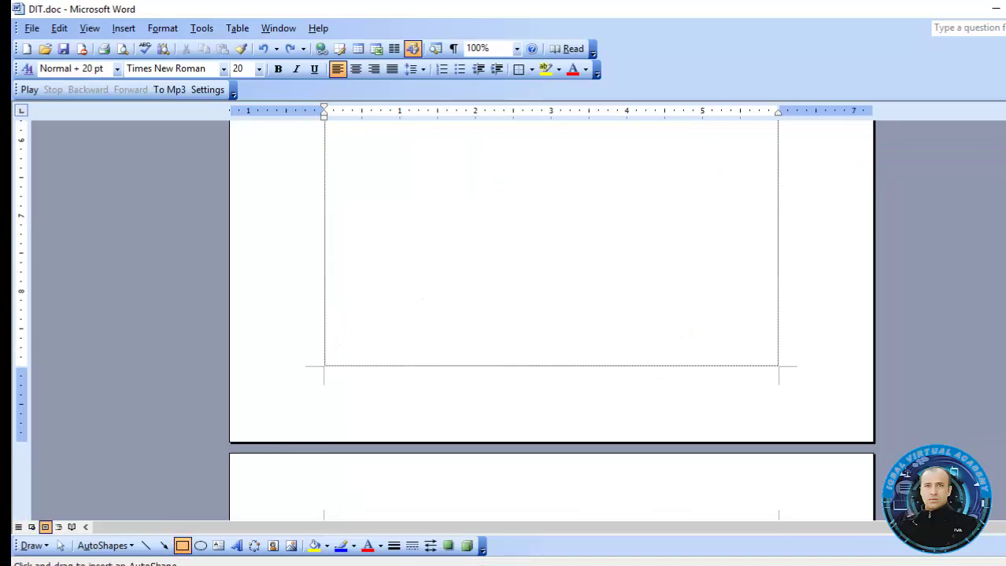
scroll(443, 350, "up", 6)
scroll(443, 350, "down", 1)
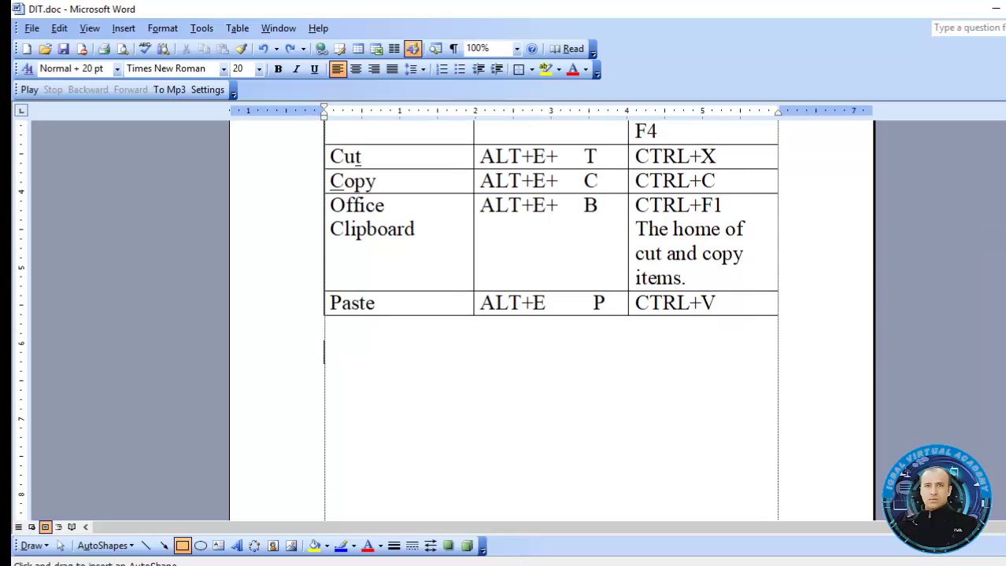
left_click_drag(343, 333, 476, 400)
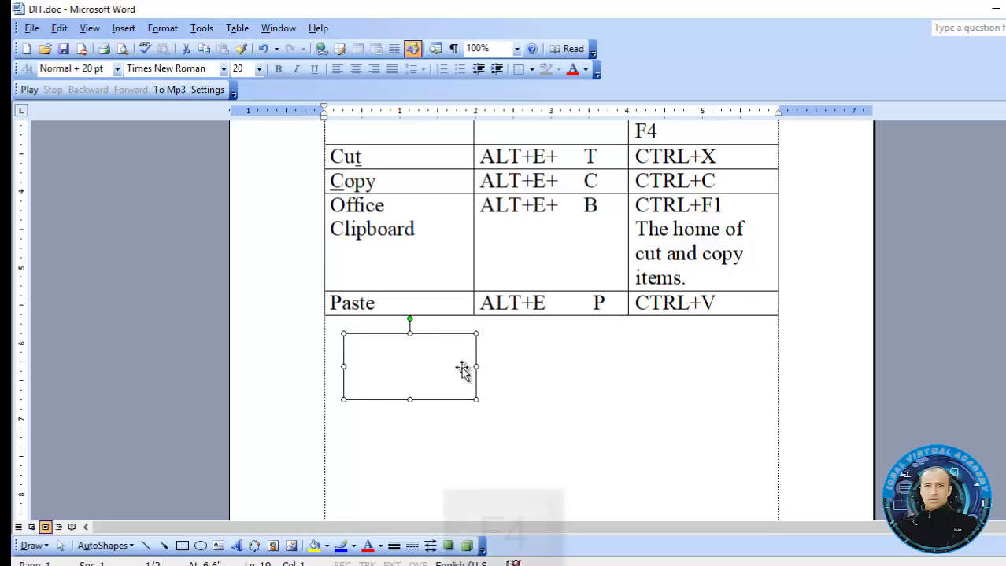
key("F4")
key("F4")
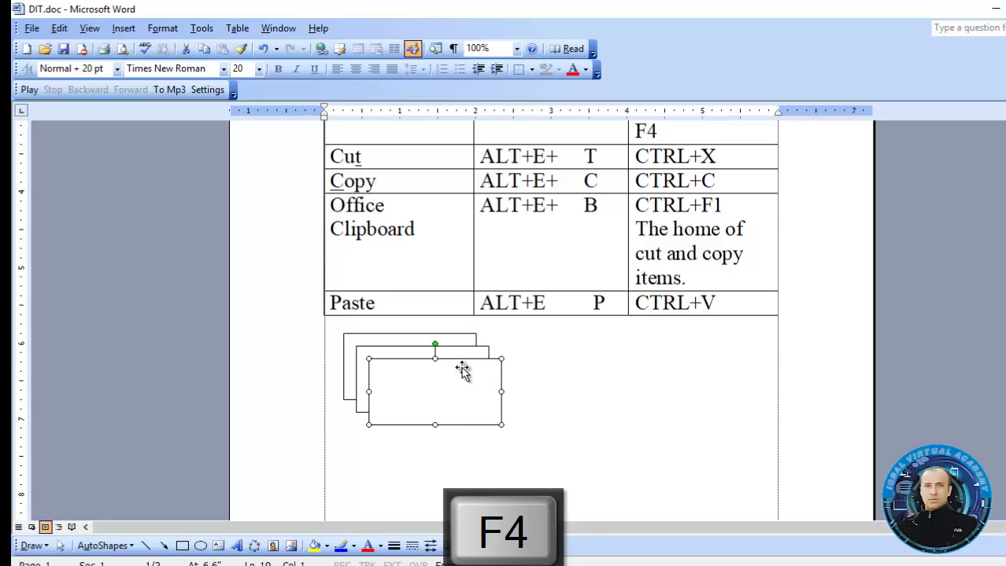
key("F4")
key("F4")
key("F4")
key("F4")
key("F4")
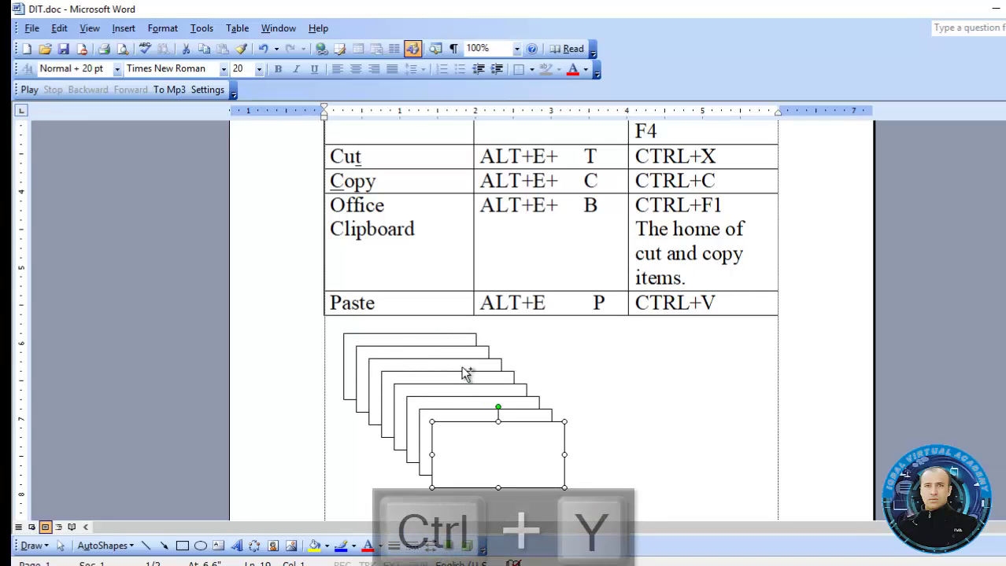
key("ctrl+y")
key("ctrl+y")
key("ctrl+y")
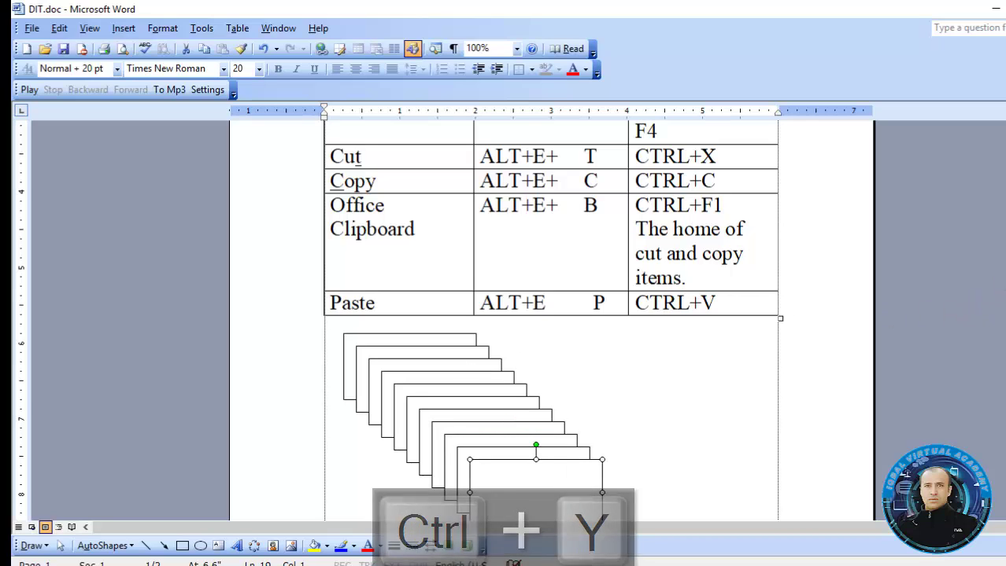
mouse_move(1005, 238)
left_mouse_down()
mouse_move(1005, 247)
mouse_move(1005, 232)
left_mouse_up()
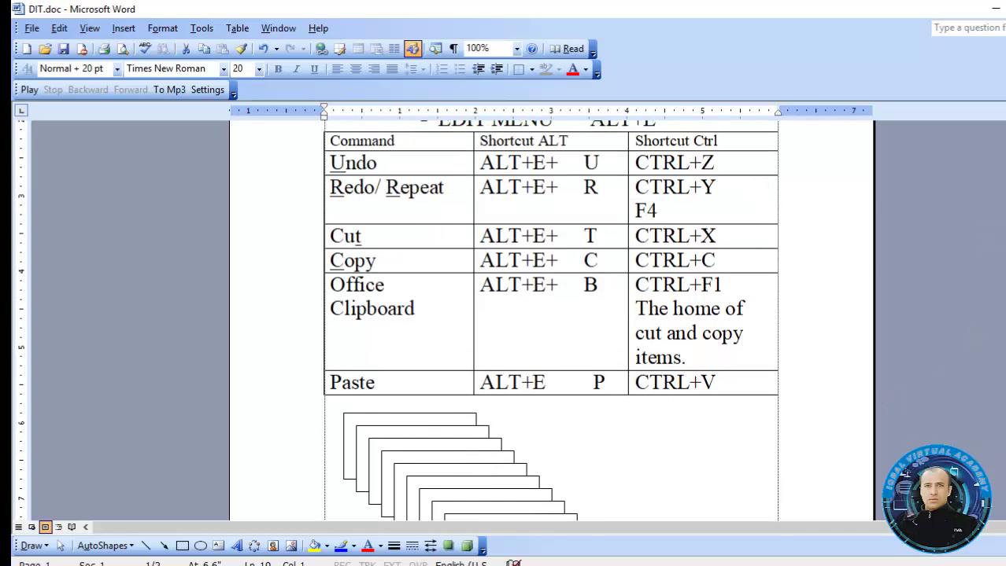
left_click_drag(1005, 232, 1005, 247)
key("ctrl+z")
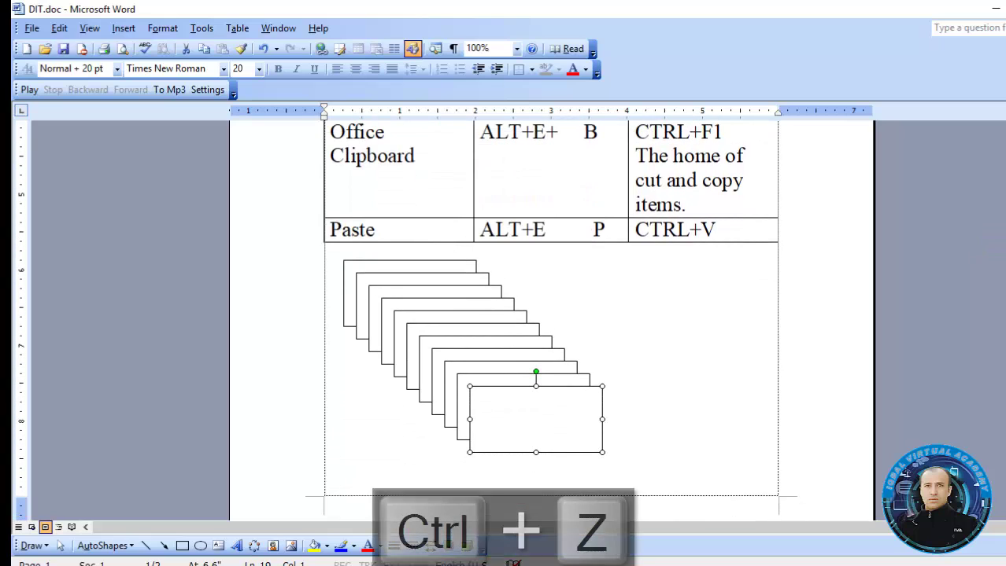
key("ctrl+z")
key("ctrl+z")
key("ctrl+z")
key("ctrl+z")
key("ctrl+z")
key("ctrl+z")
key("ctrl+z")
key("ctrl+z")
key("ctrl+z")
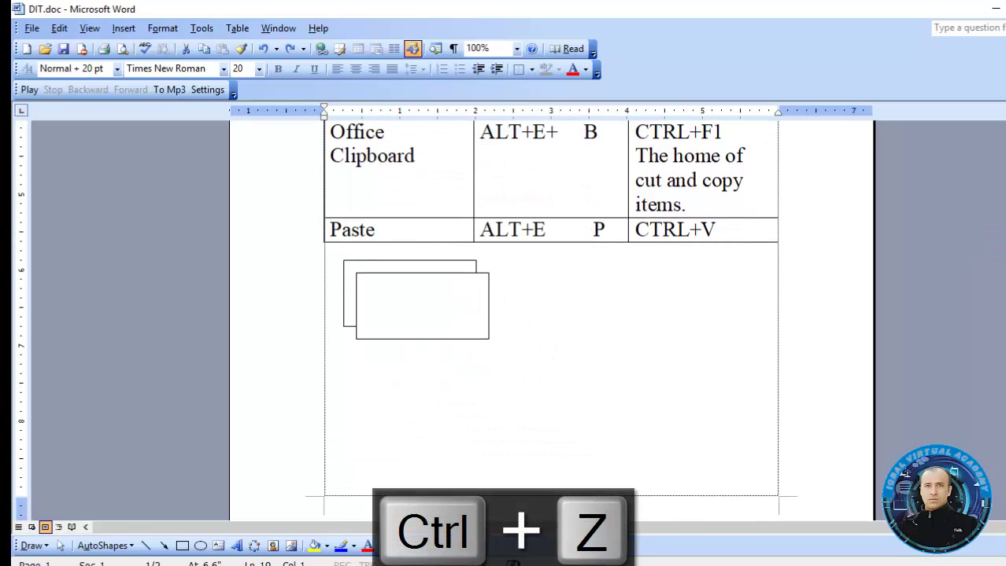
key("ctrl+z")
key("ctrl+z")
left_click_drag(1005, 247, 1004, 196)
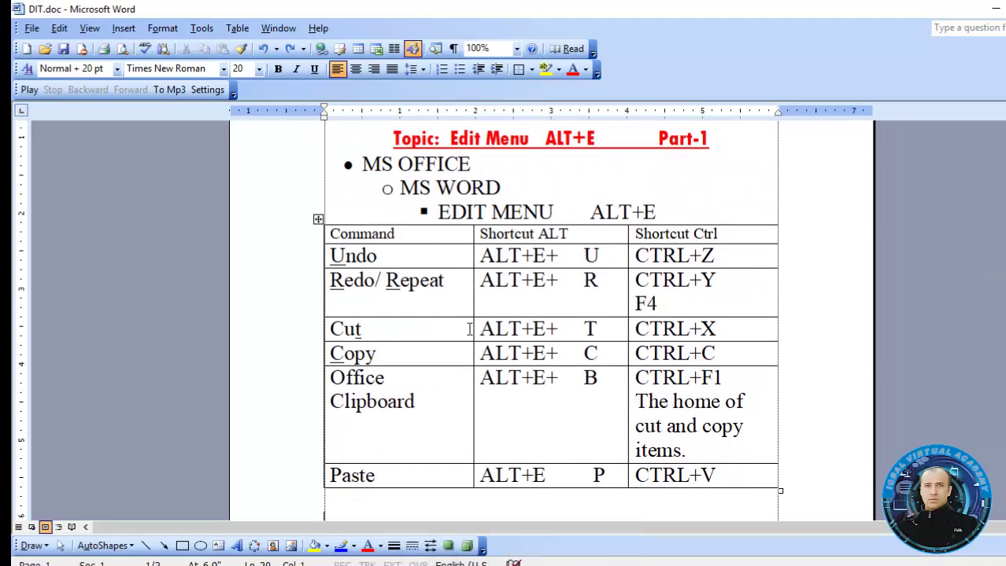
left_click(426, 327)
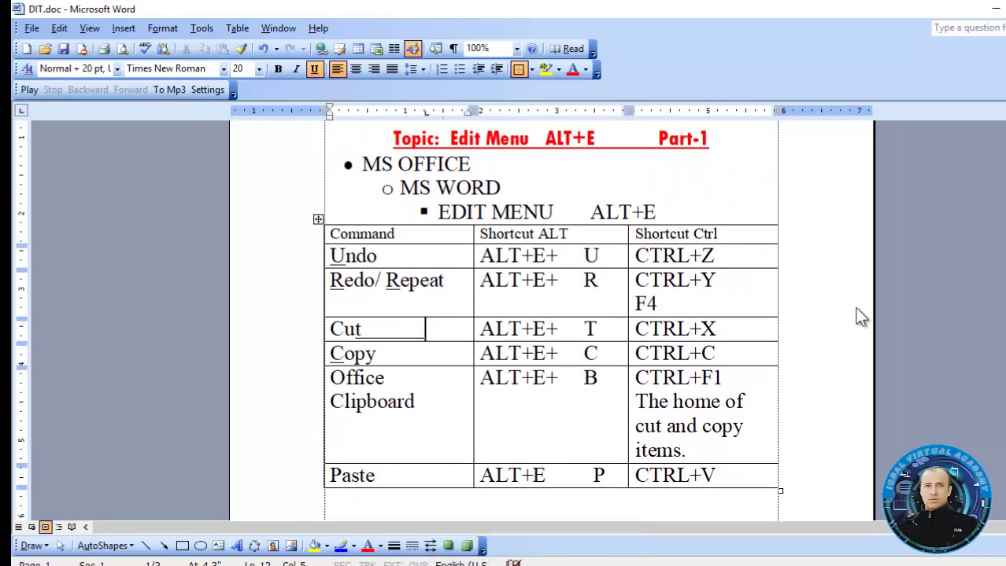
key("ctrl+z")
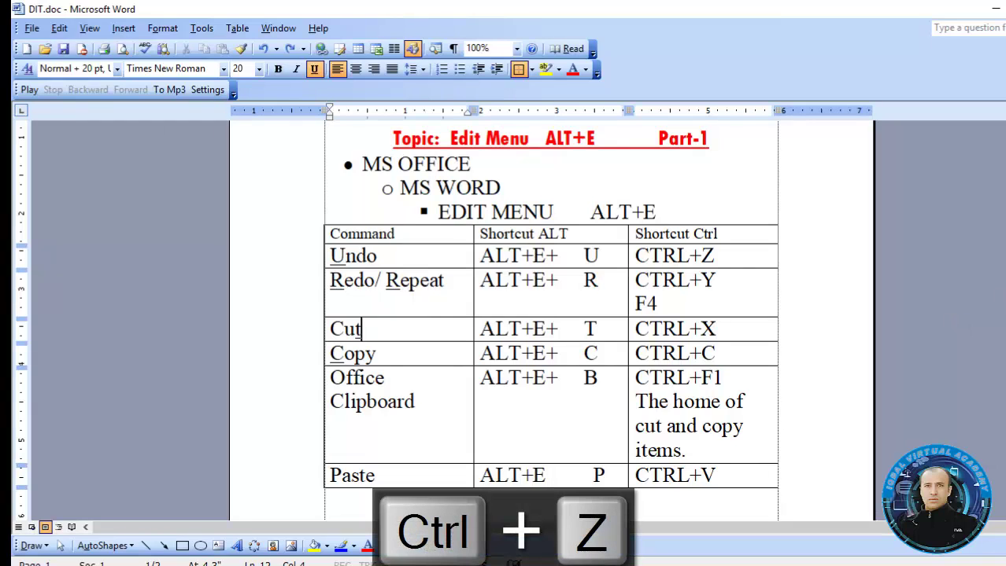
scroll(898, 279, "down", 4)
left_click(528, 382)
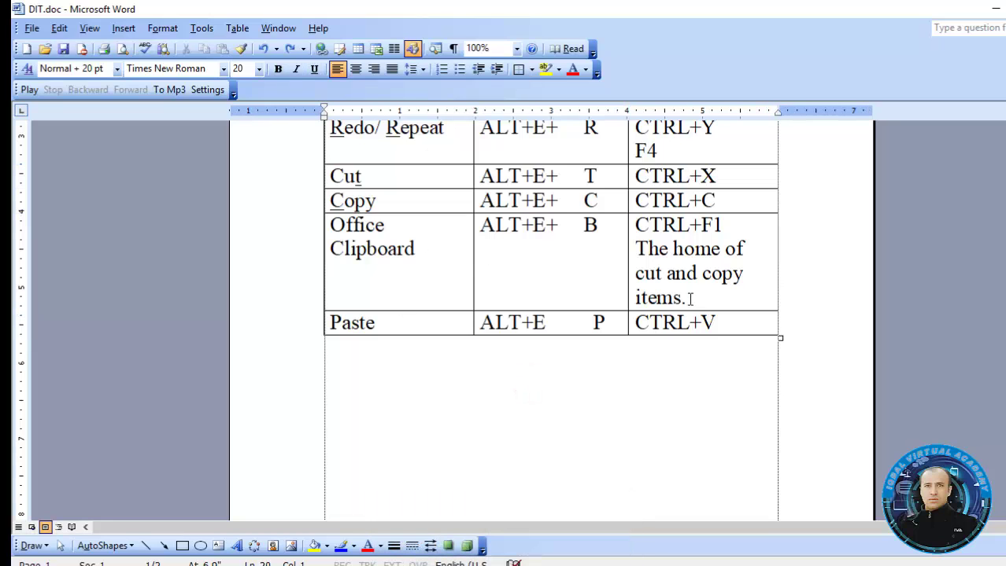
Cut 'The home of cut and copy items.' from the CTRL+F1 cell
left_click_drag(694, 300, 649, 261)
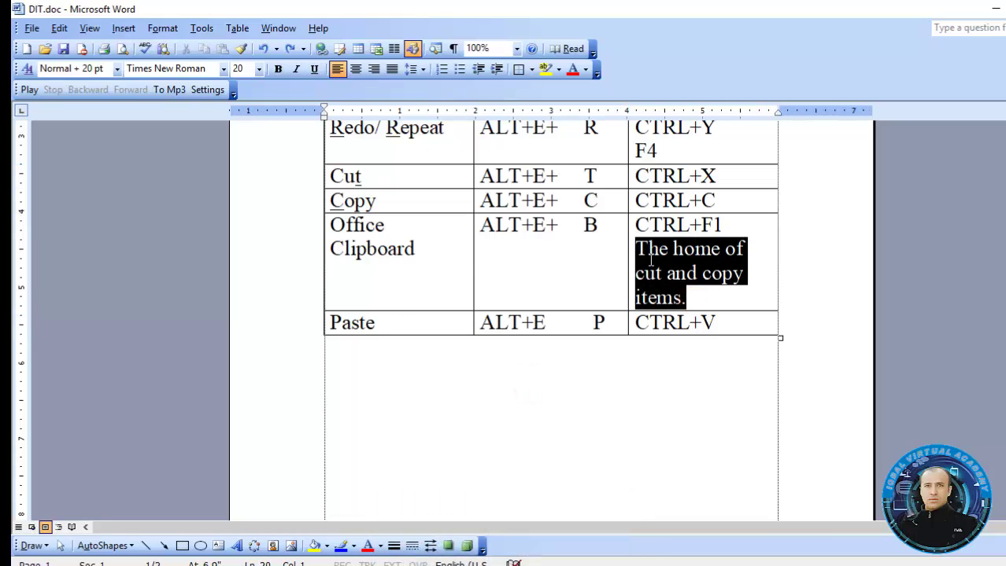
left_click(495, 276)
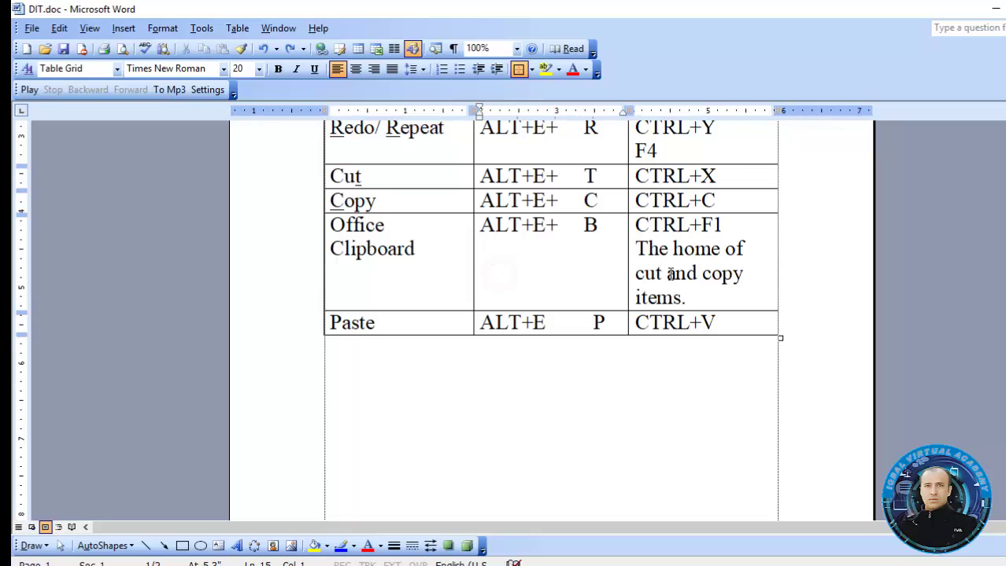
left_click_drag(687, 303, 634, 259)
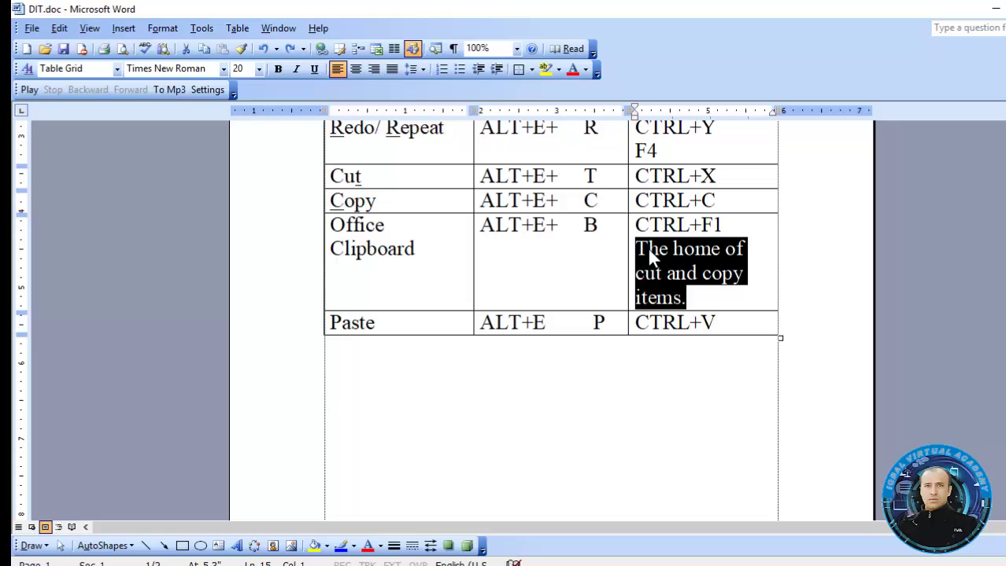
right_click(646, 247)
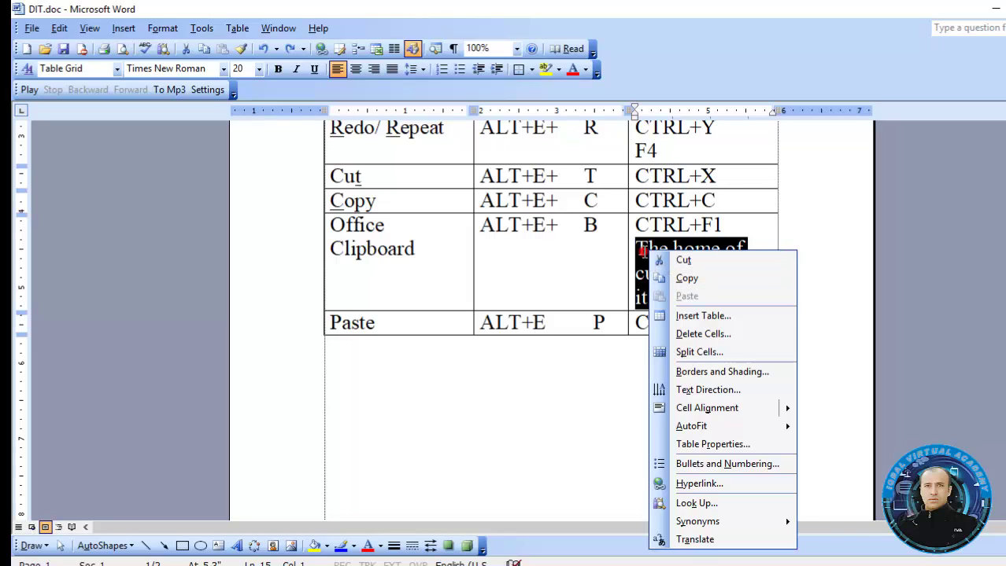
left_click(642, 252)
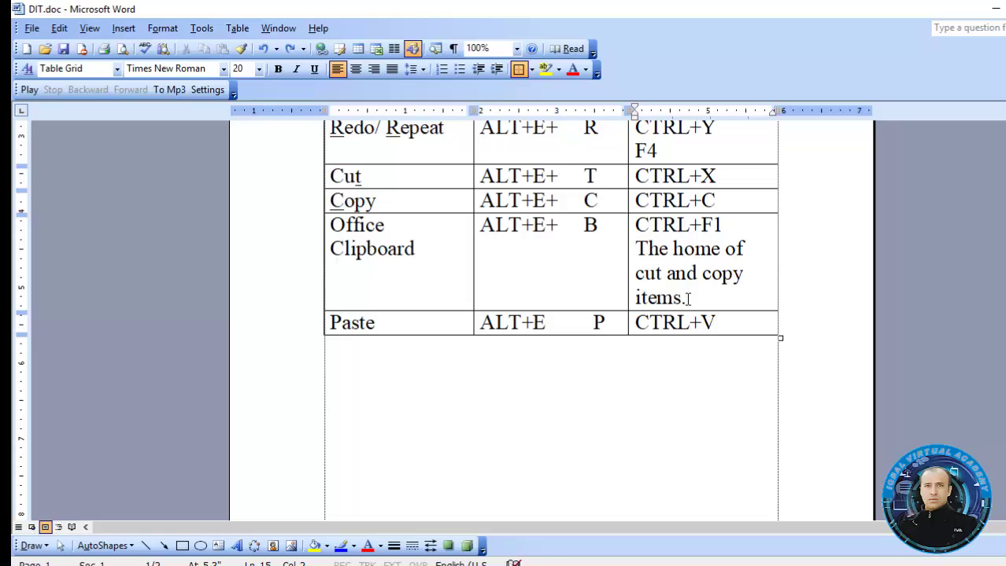
left_click_drag(687, 299, 634, 254)
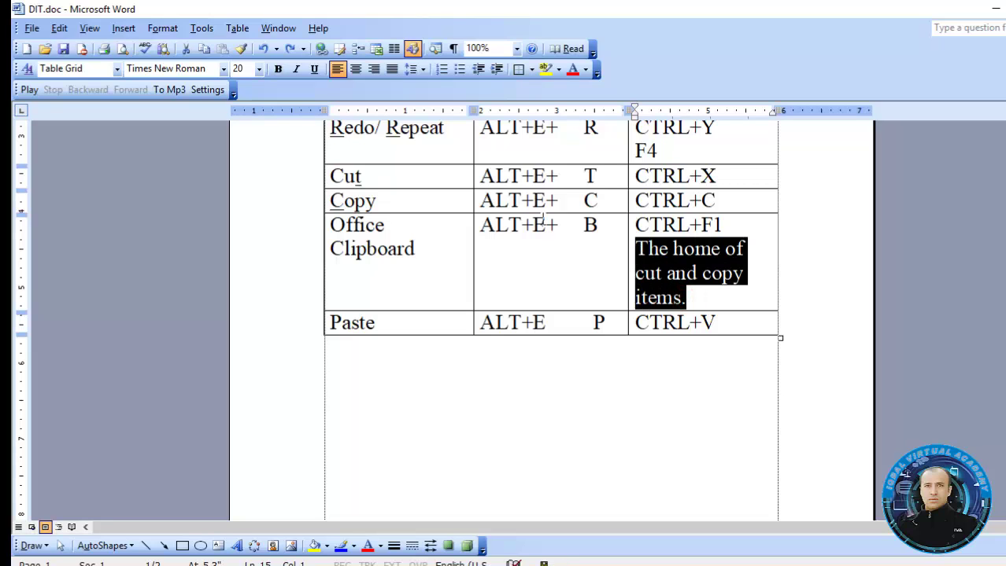
left_click(66, 30)
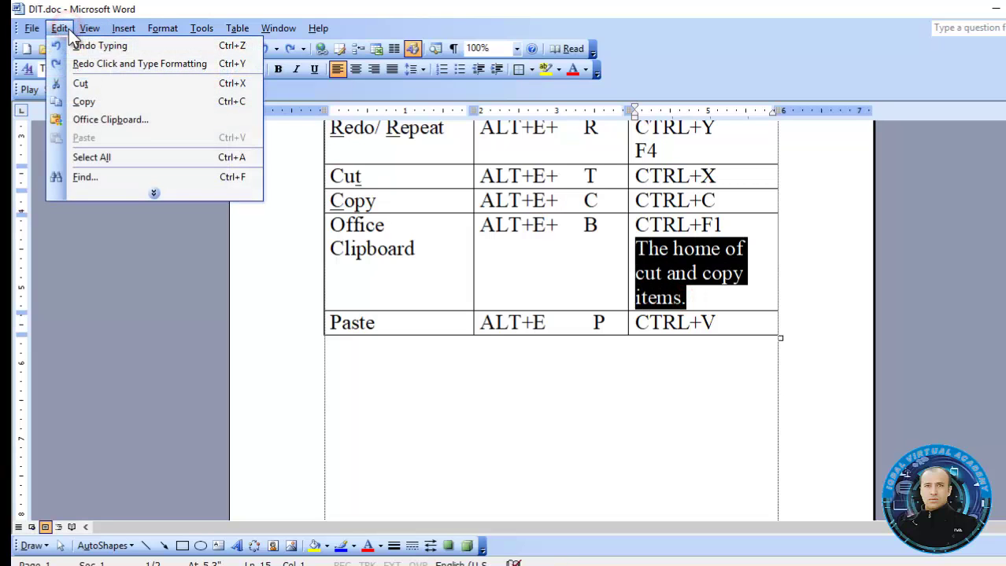
left_click(99, 83)
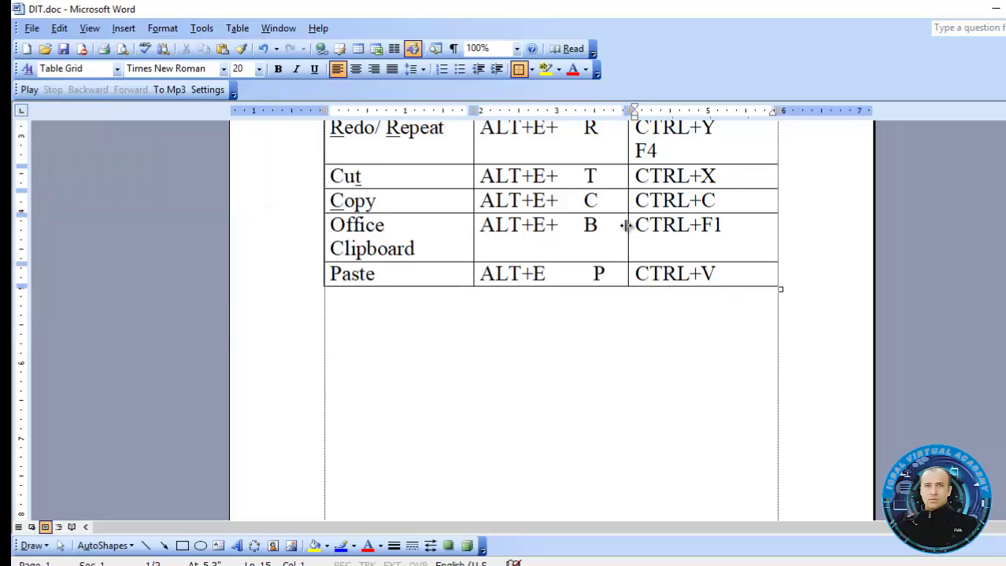
Paste the description on a new line under ALT+E+ B in the Office Clipboard row
left_click(600, 226)
key("Return")
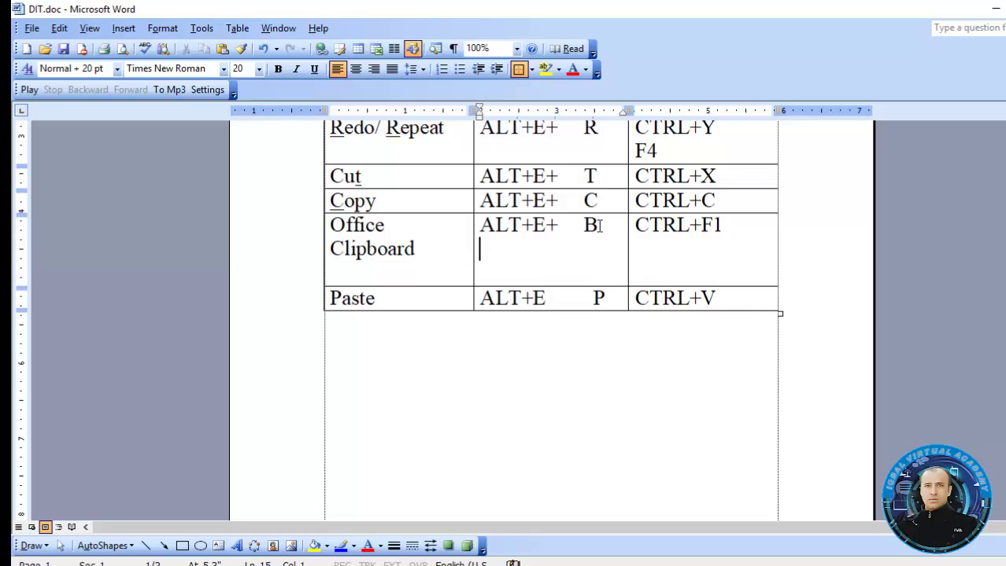
left_click(60, 28)
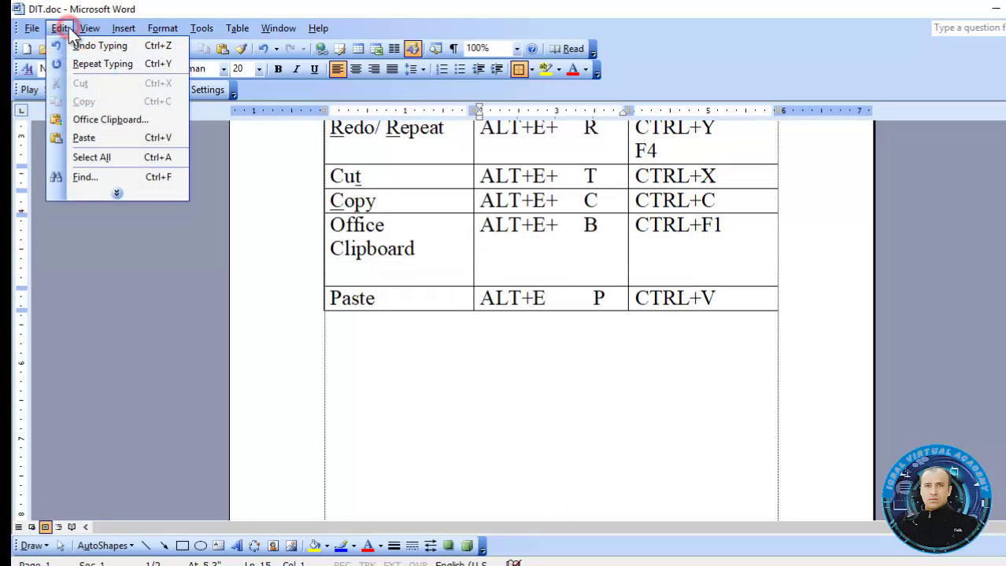
left_click(96, 138)
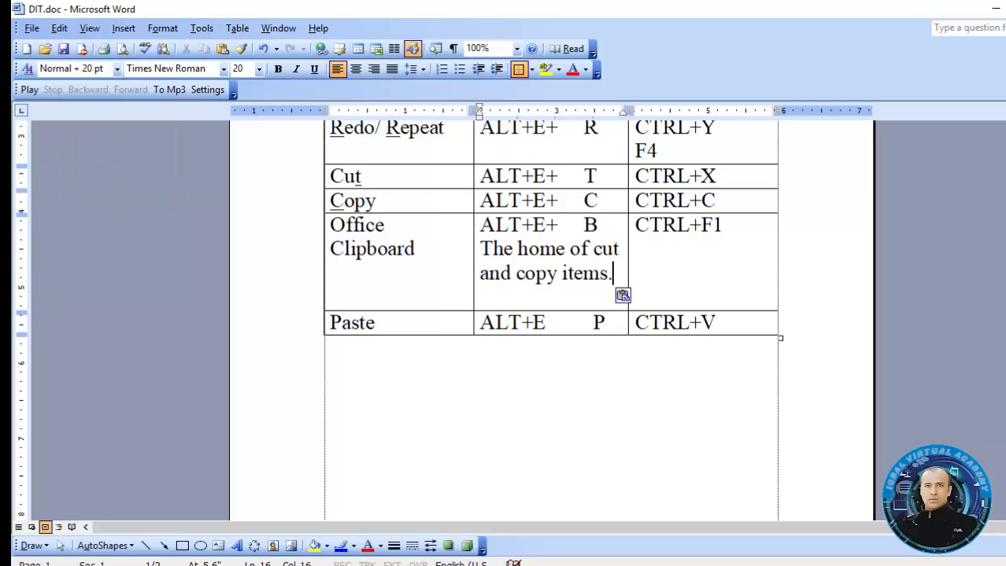
scroll(550, 314, "up", 3)
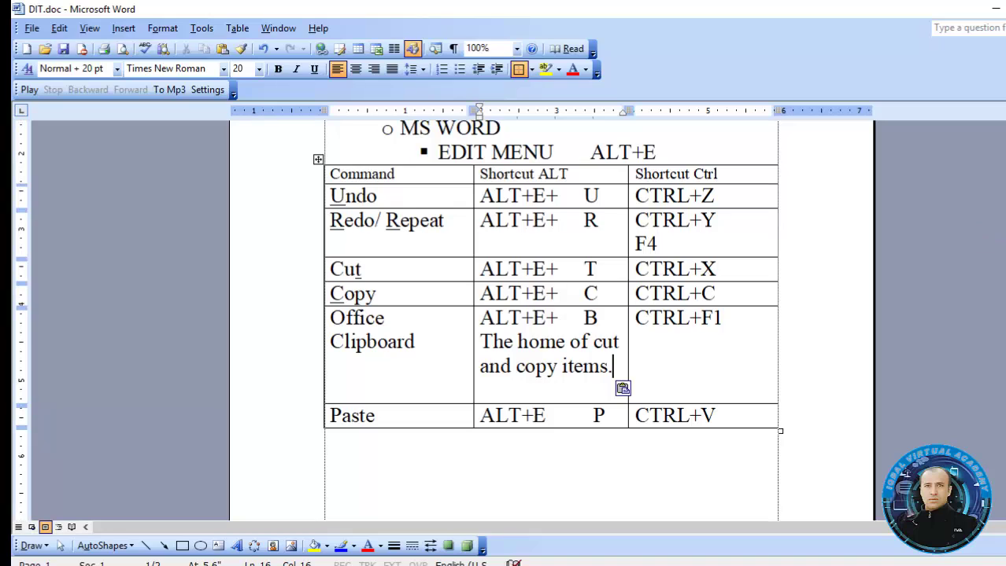
scroll(550, 315, "down", 4)
Type 'MY <first name> NAME IS.' below the table, then select 'NAME IS'
left_click(617, 340)
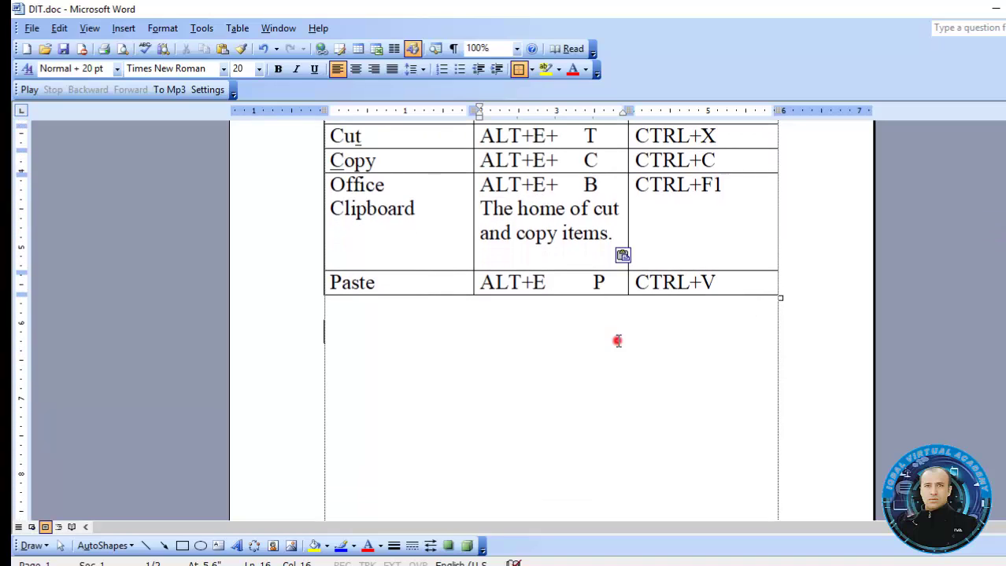
left_click(618, 340)
type("Y")
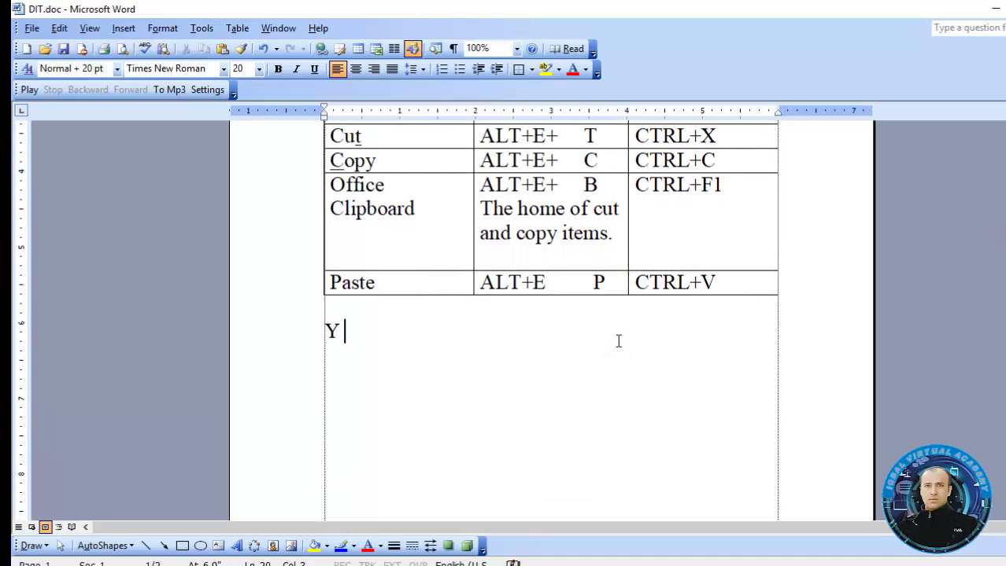
key("BackSpace")
type("MY J")
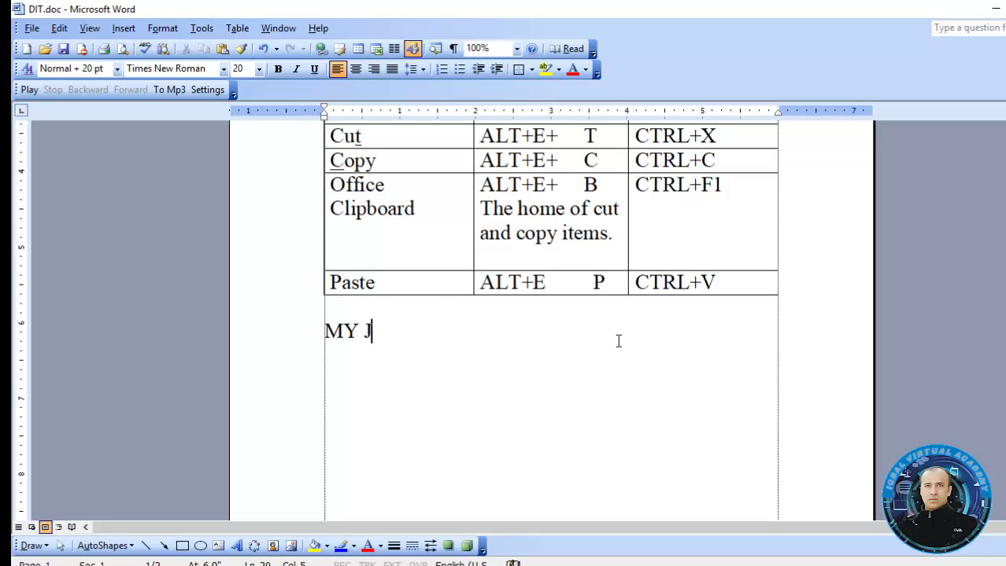
type("AVED NAME IS.")
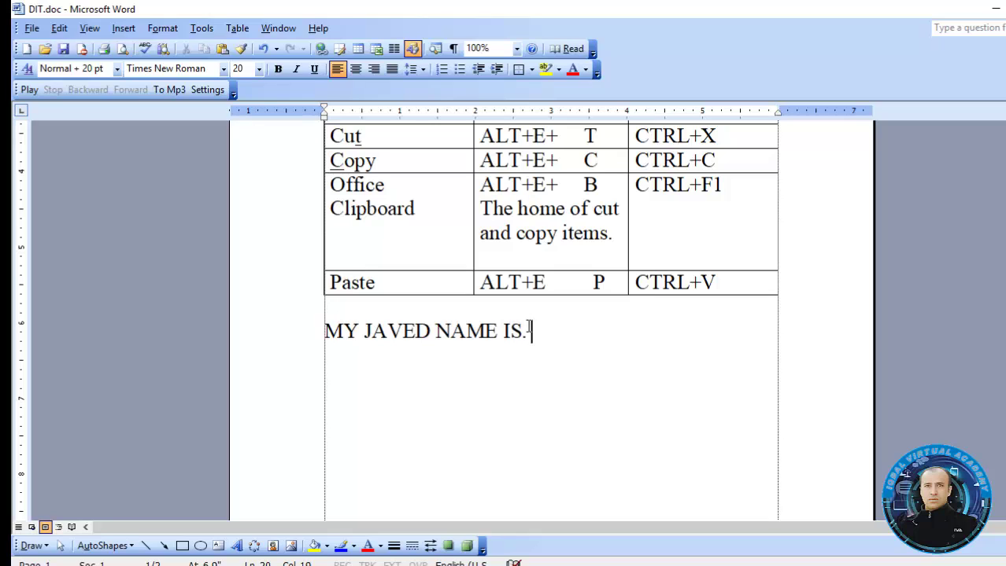
left_click_drag(519, 329, 476, 335)
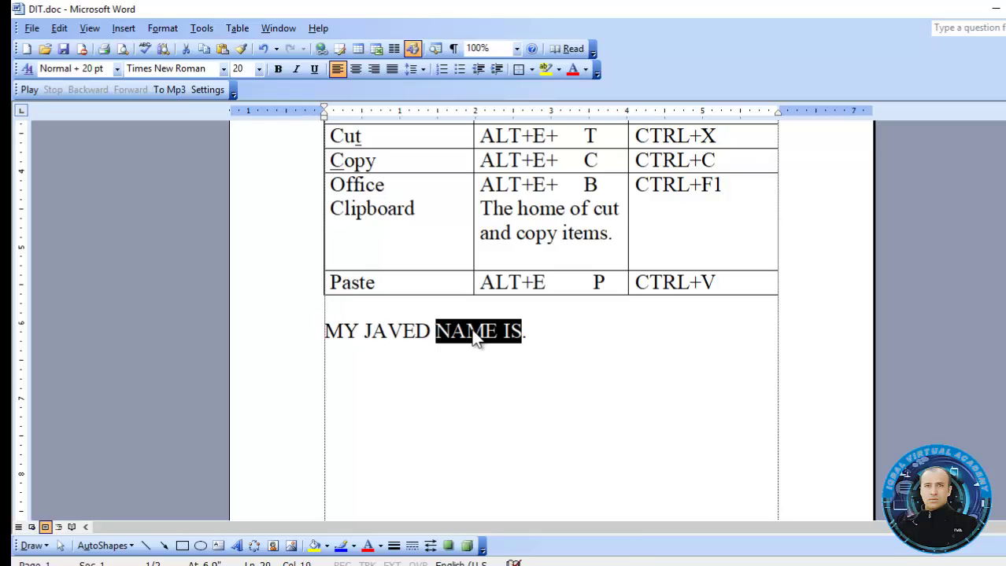
Copy 'NAME IS', paste it after 'MY', then undo the paste
key("ctrl+c")
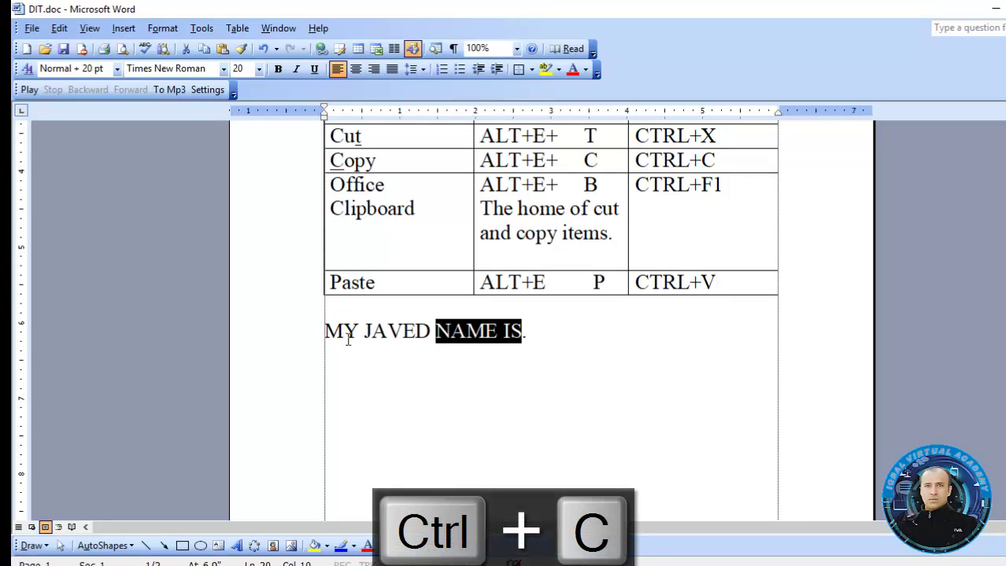
left_click(364, 331)
key("ctrl+v")
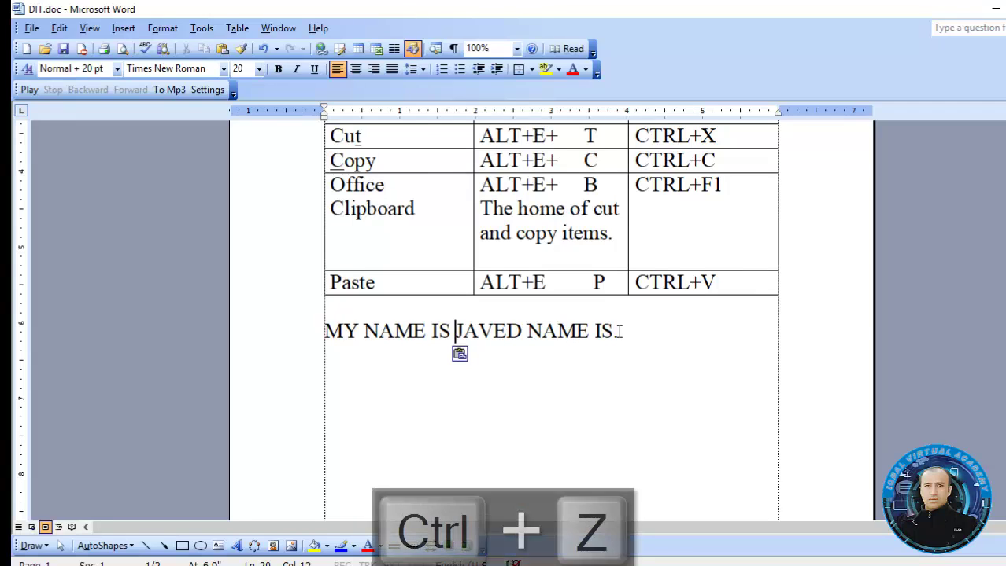
key("ctrl+z")
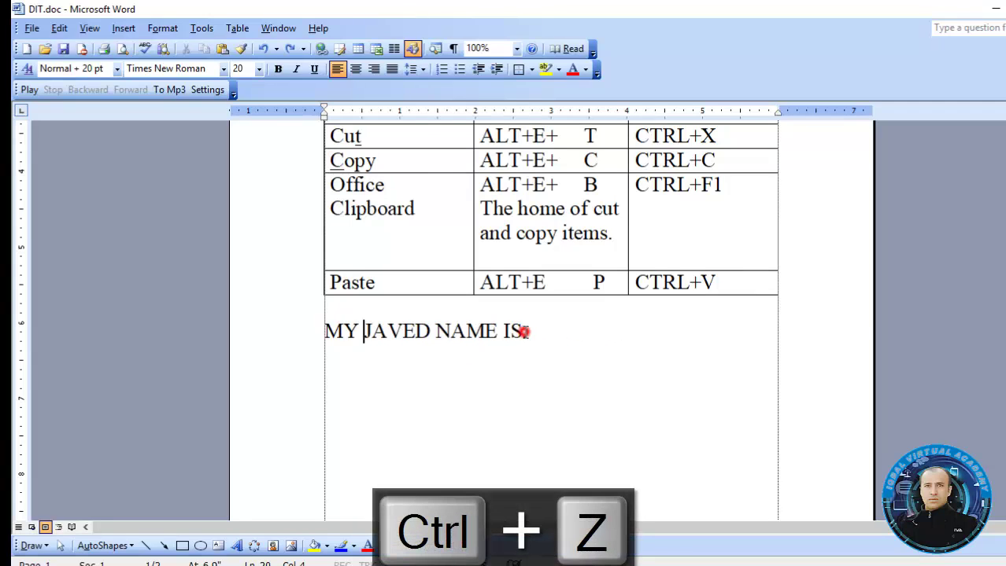
Cut 'NAME IS' and paste it right after 'MY' to fix the word order
left_click_drag(524, 332, 440, 332)
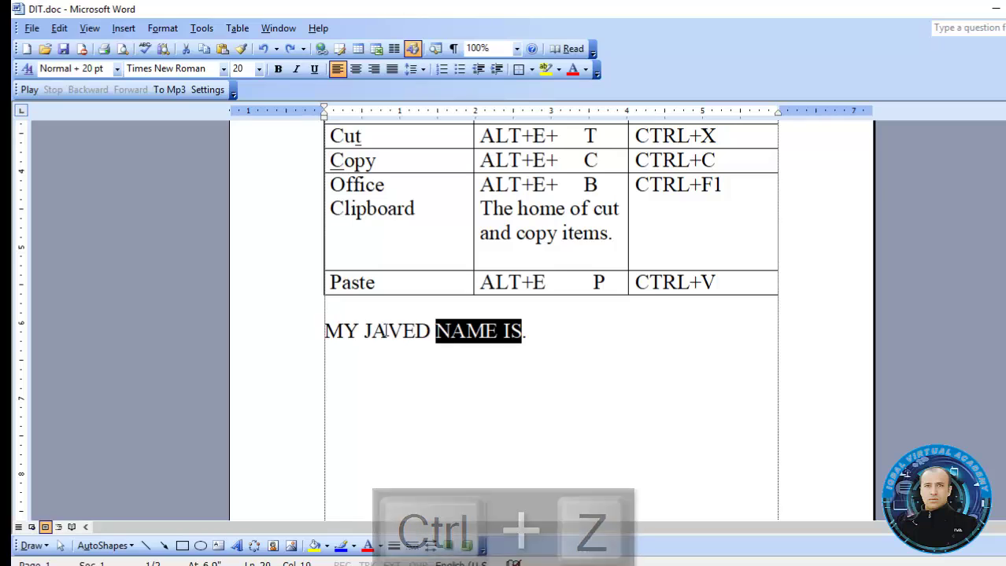
left_click(359, 330)
left_click(520, 332)
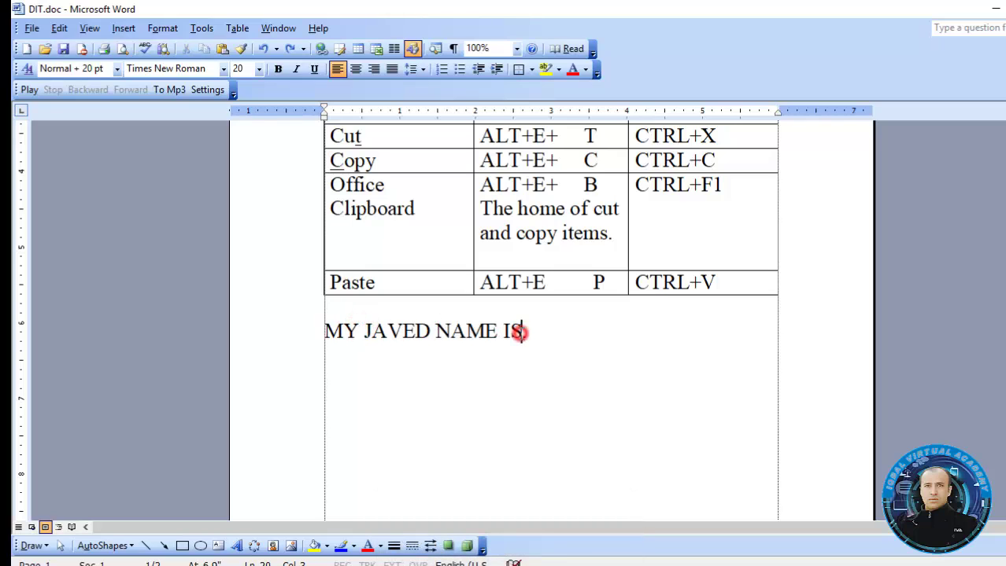
left_click_drag(520, 332, 477, 331)
key("ctrl+x")
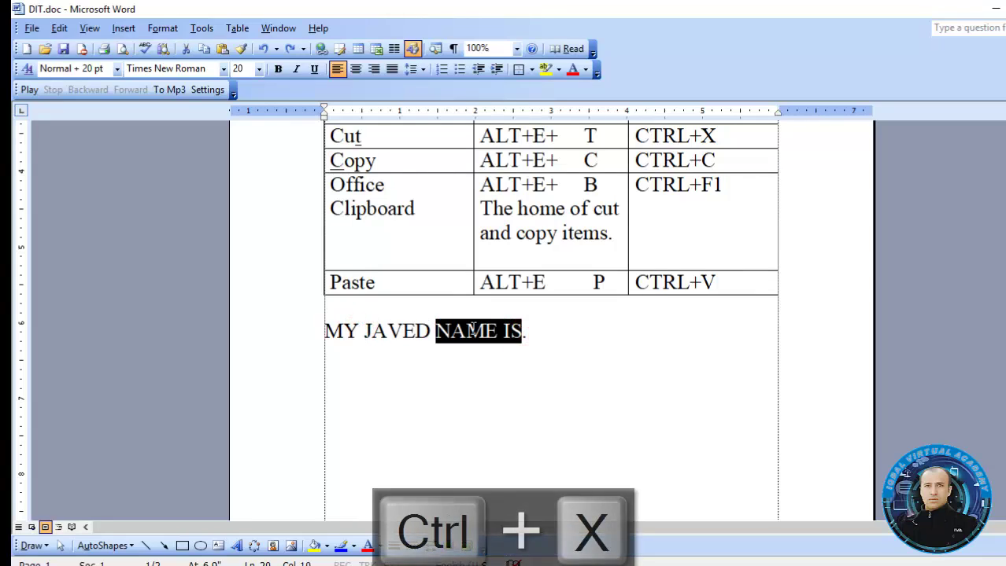
left_click(360, 331)
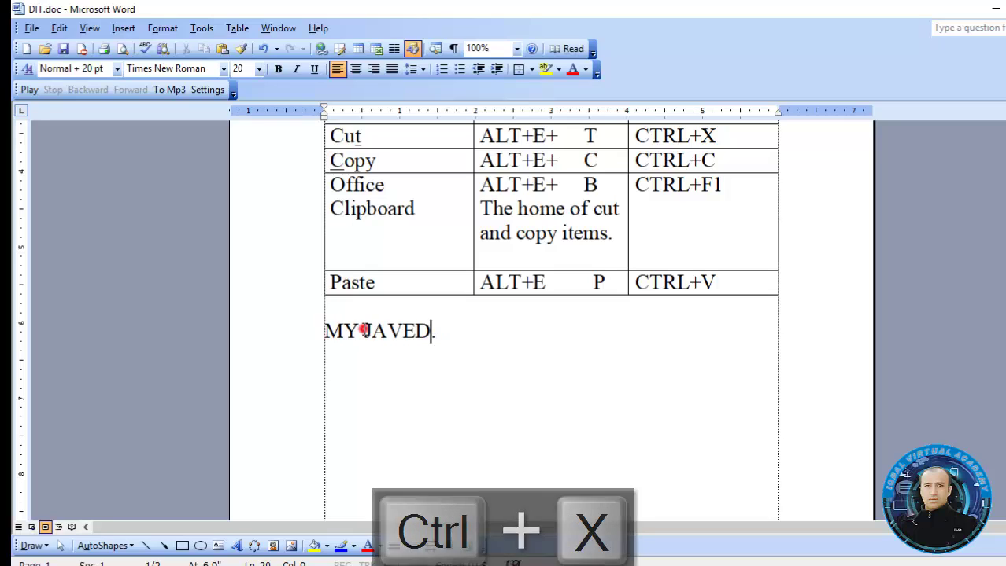
key("ctrl+v")
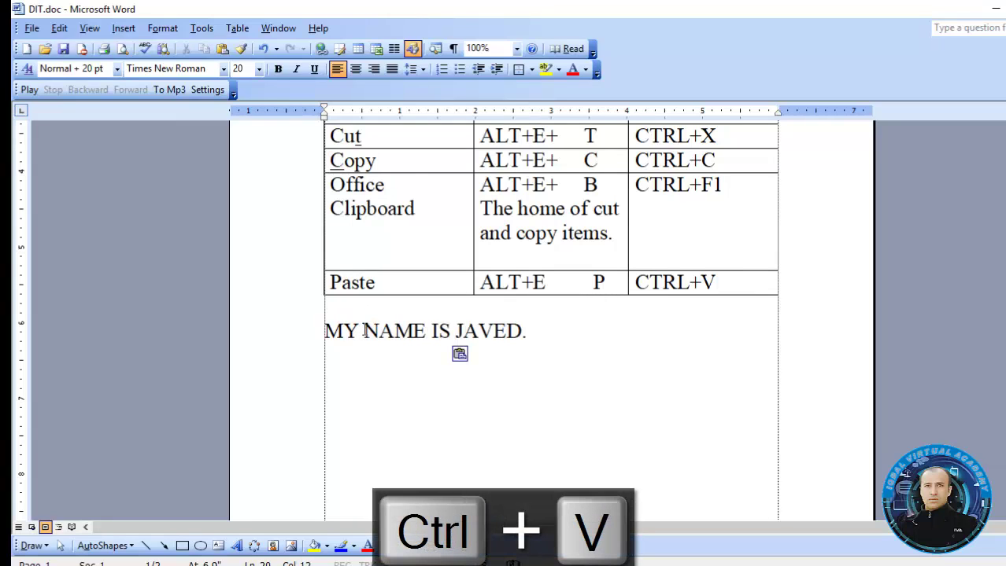
Cut the corrected sentence and its blank line from below the table
left_click(521, 331)
left_click(427, 329)
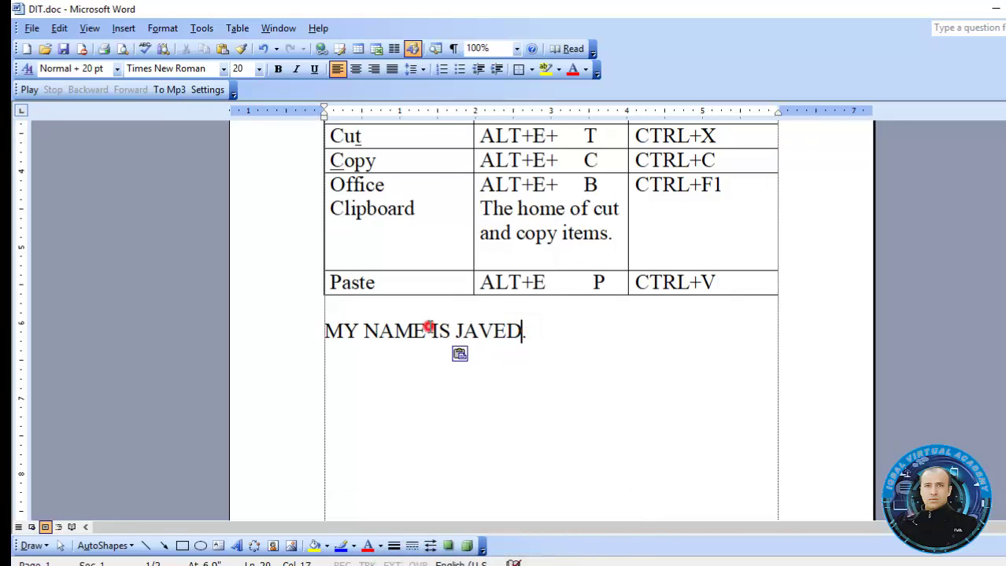
left_click_drag(542, 341, 386, 309)
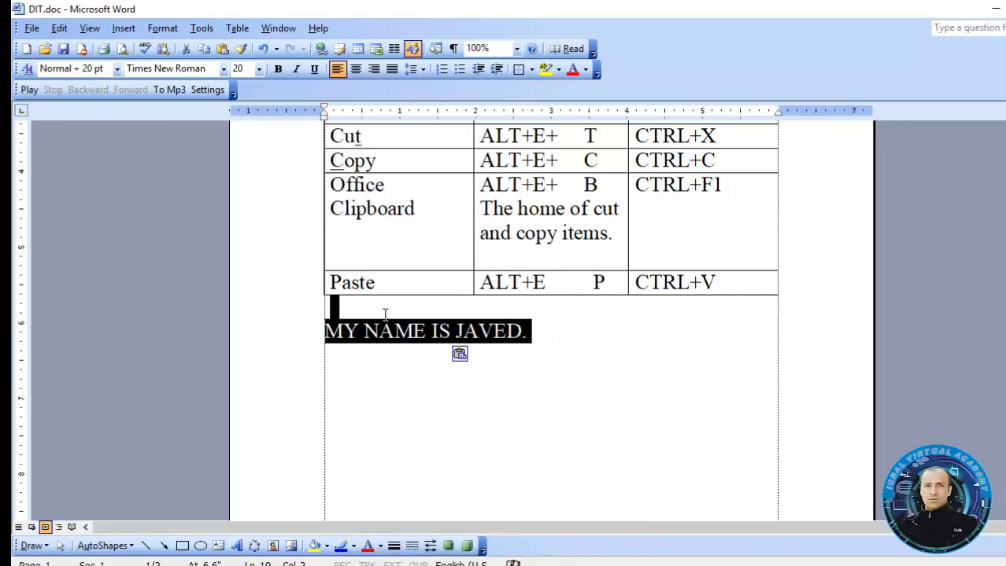
key("ctrl+x")
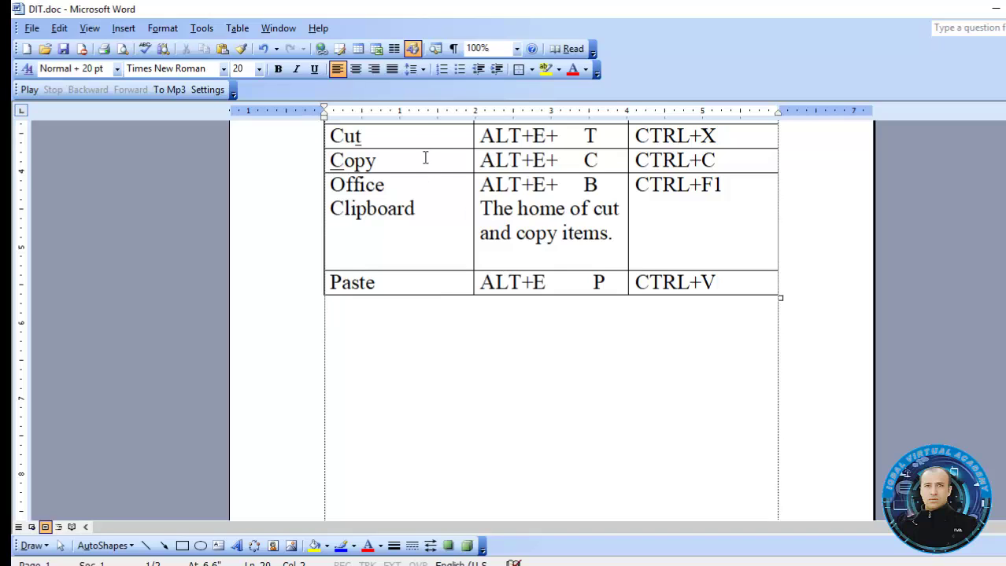
left_click(425, 158)
left_click(388, 159)
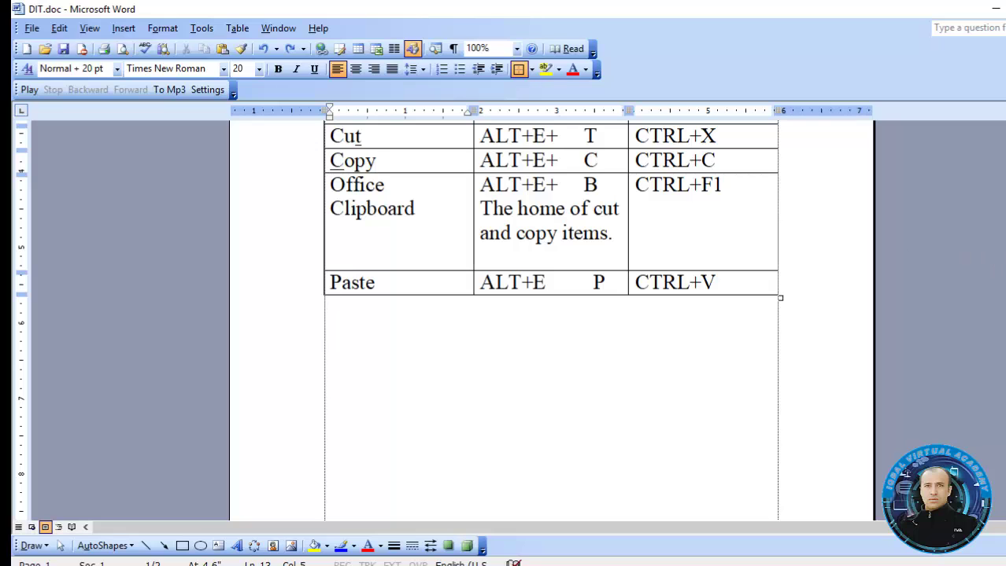
Copy the entire document, add a page break at the end, and paste it there
left_click_drag(1005, 245, 1005, 186)
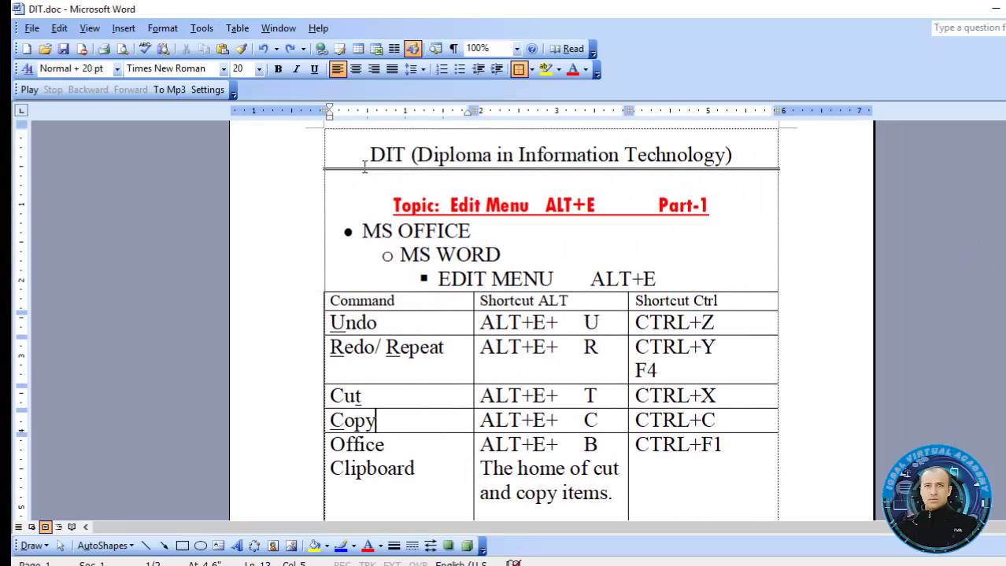
key("ctrl+a")
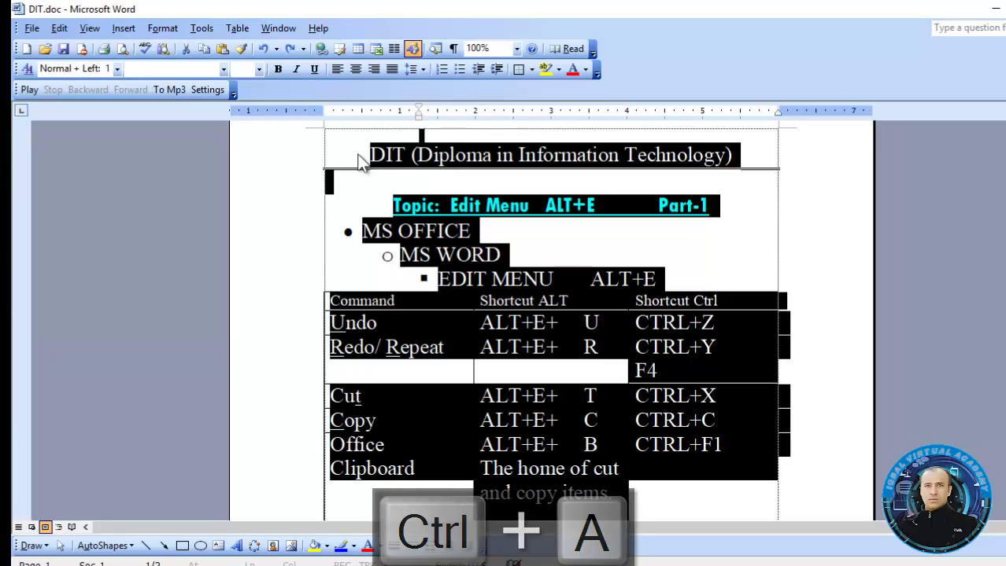
key("ctrl+c")
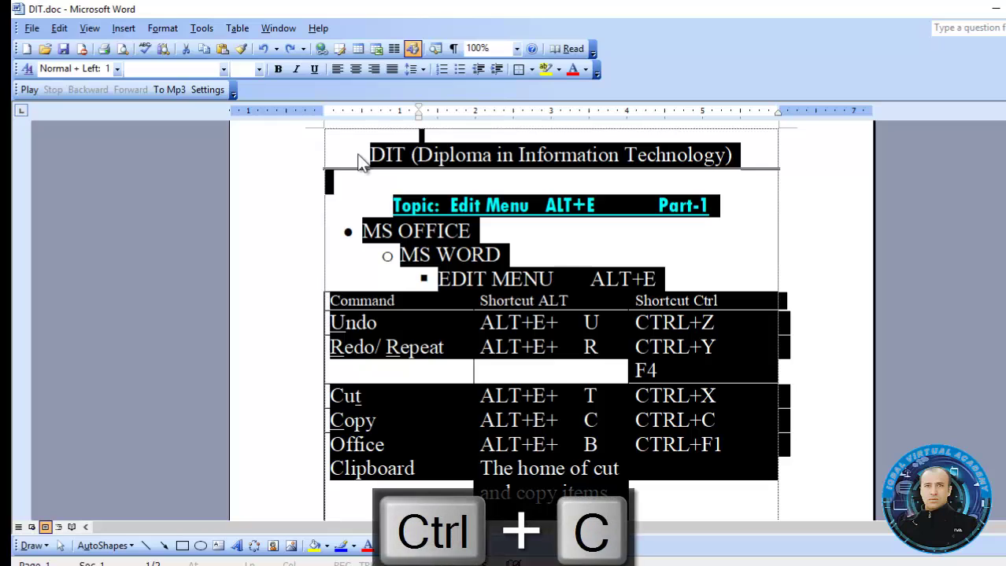
scroll(842, 274, "down", 10)
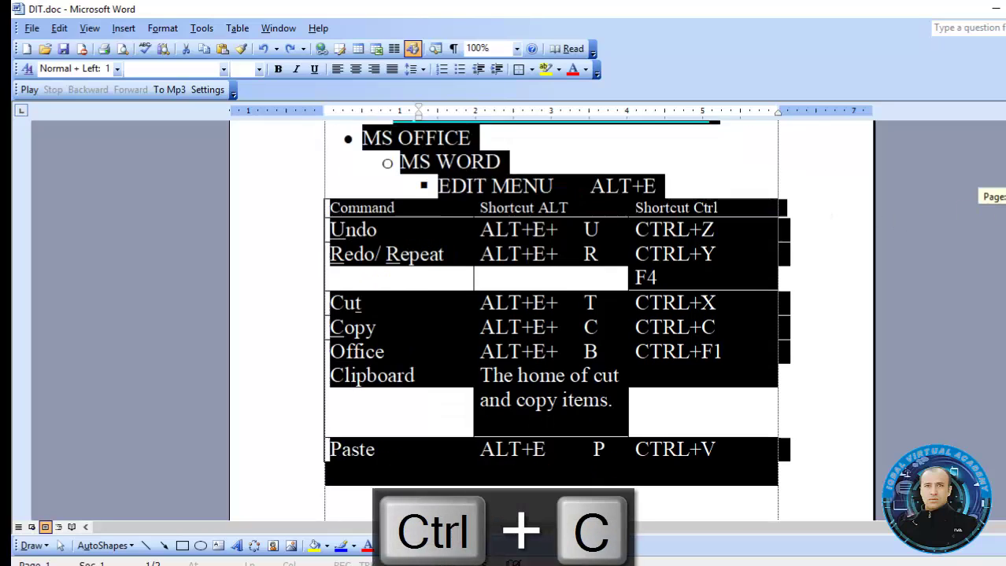
left_click(532, 281)
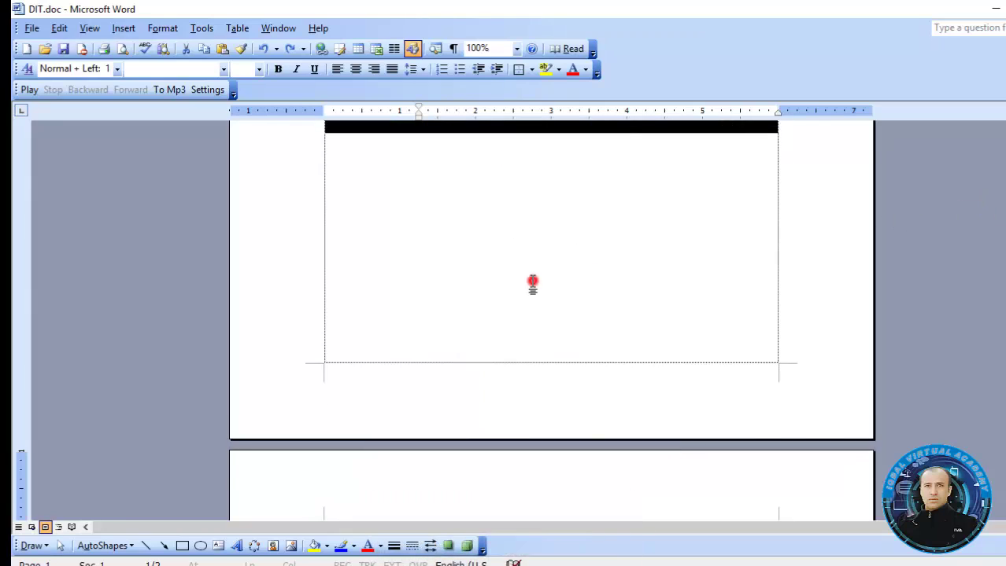
key("ctrl+Return")
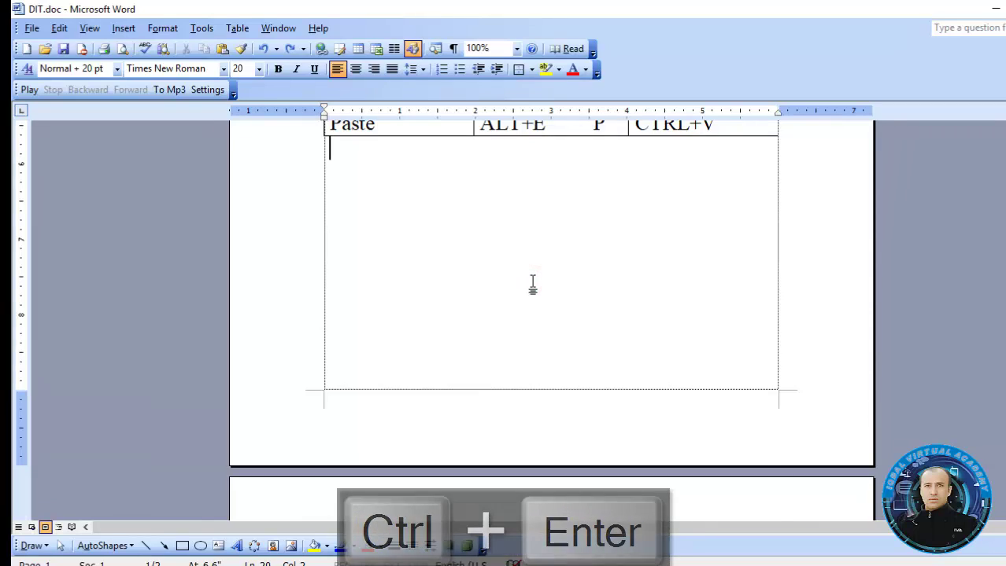
key("ctrl+v")
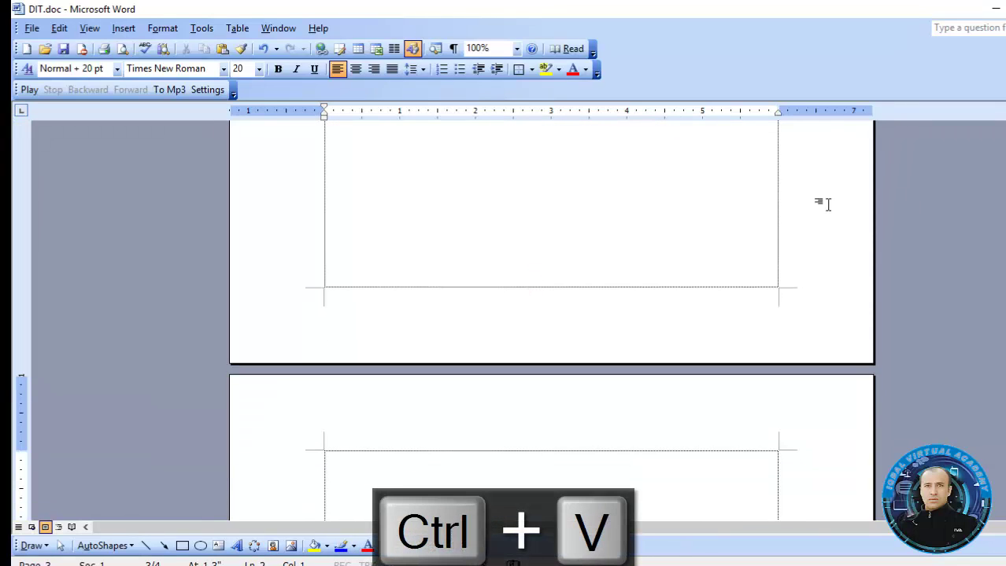
left_click_drag(1005, 292, 1005, 242)
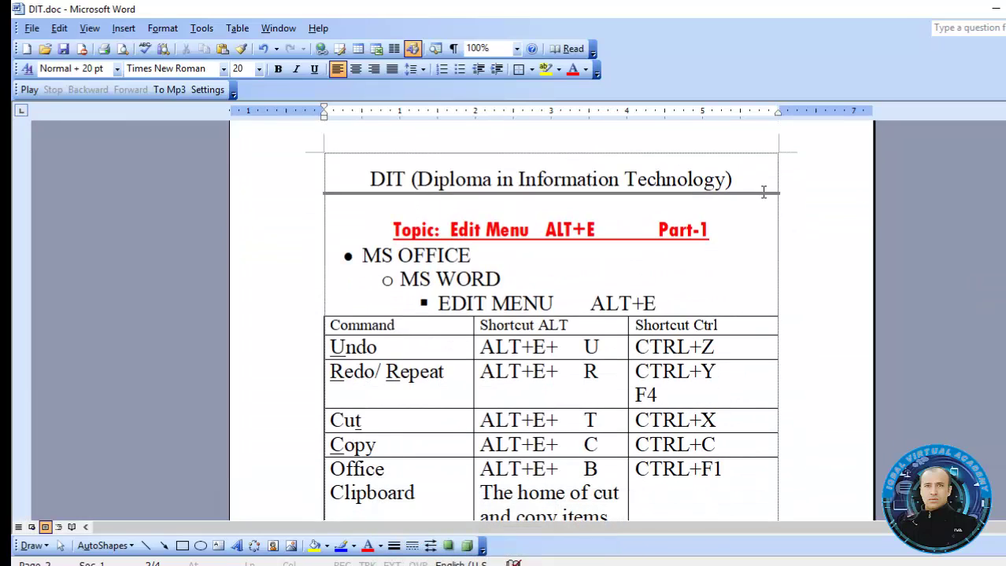
Set the Standard toolbar zoom to 50% to see both pages
left_click(517, 50)
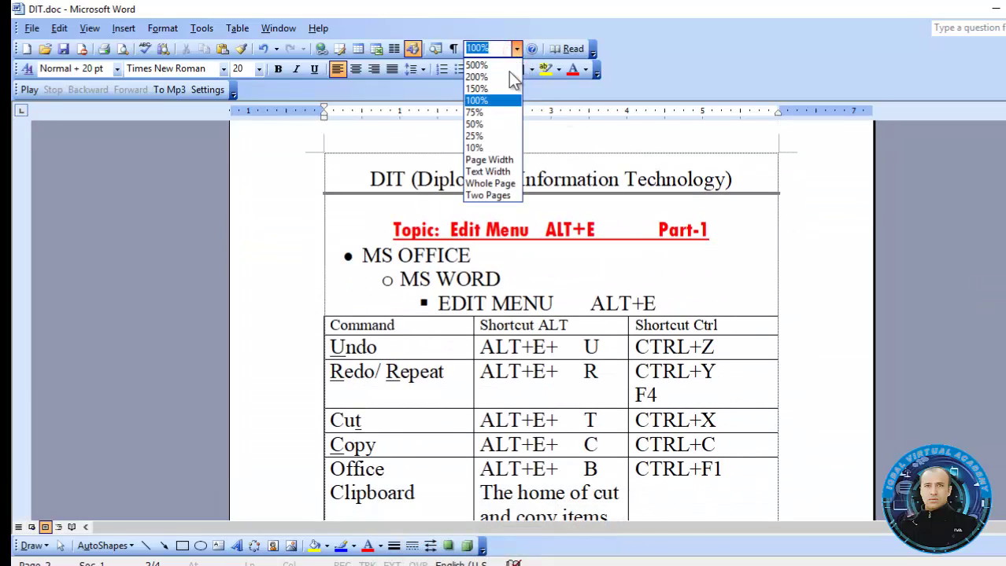
left_click(492, 124)
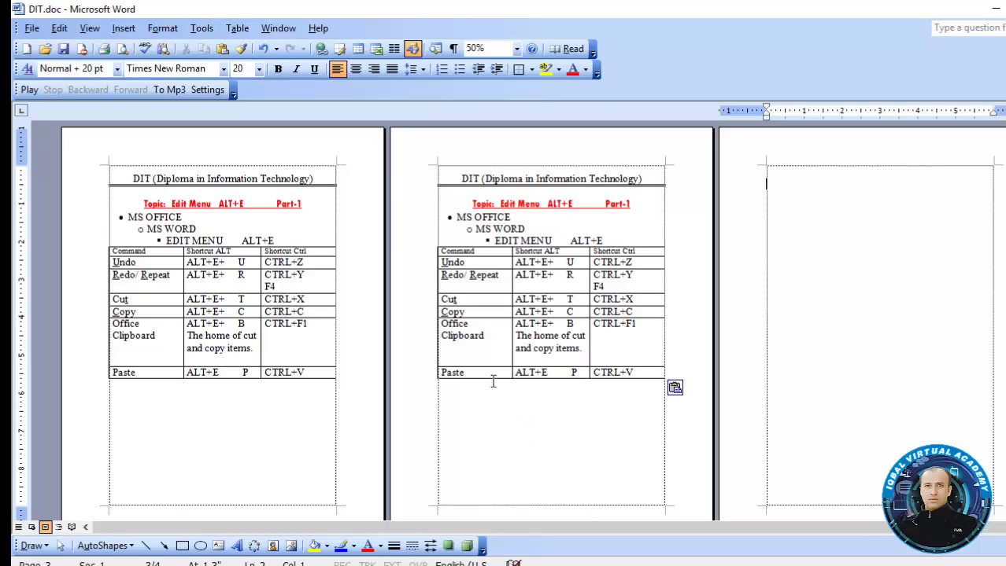
Paste three more copies of the heading and shortcut table onto page 3
key("ctrl+v")
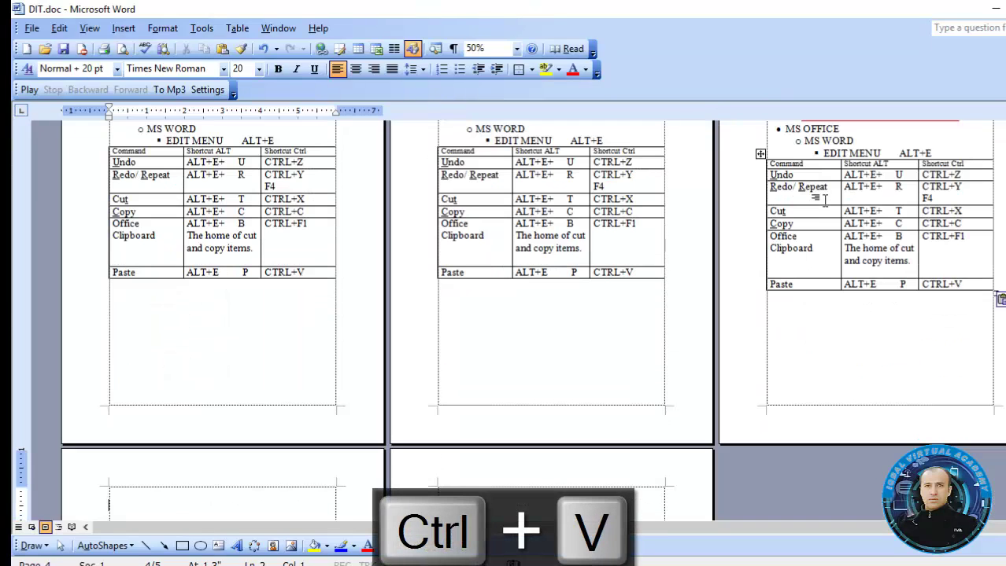
key("ctrl+v")
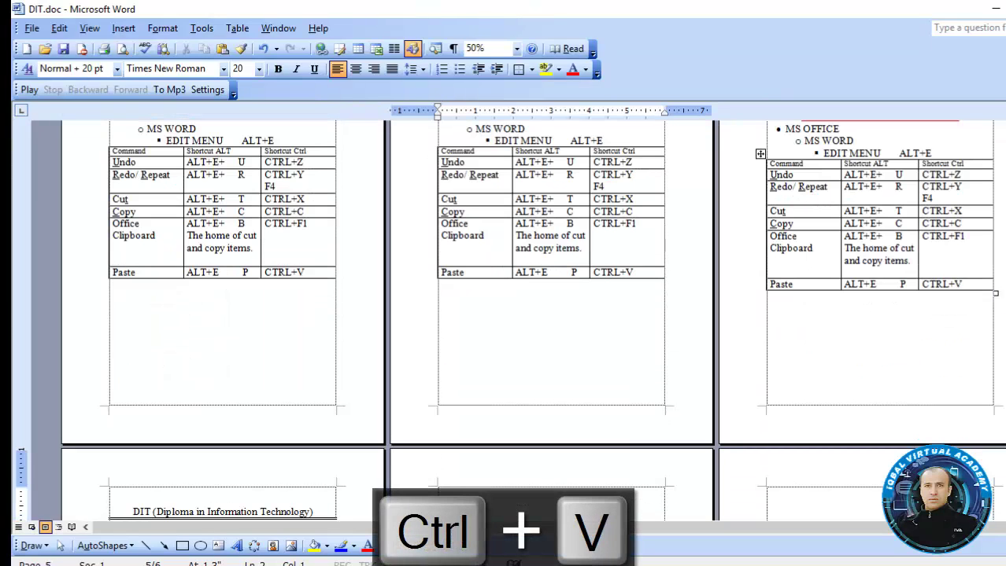
type("DIT (Diploma in Information Technology) Topic: Edit Menu ALT+E Part-1 MS OFFICE MS WORD EDIT MENU ALT+E Command\tShortcut ALT\tShortcut Ctrl Undo\tALT+E+ U\tCTRL+Z Redo/ Repeat\tALT+E+ R\tCTRL+Y F4 Cut\tALT+E+ T\tCTRL+X Copy\tALT+E+ C\tCTRL+C Office Clipboard\tALT+E+ B The home of cut and copy items.\tCTRL+F1 Paste\tALT+E P\tCTRL+V")
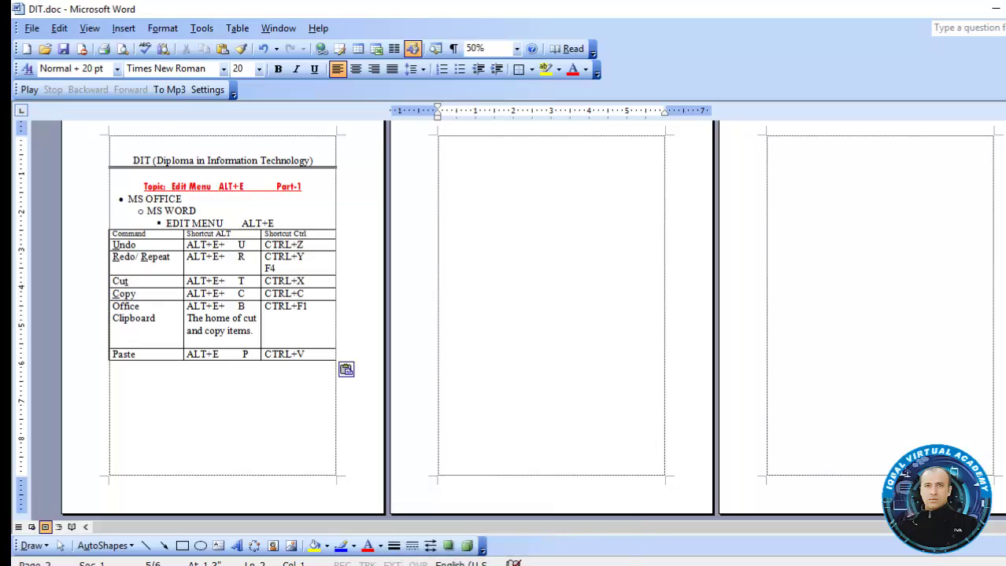
Undo the pasted table copies and the typed sentence line
left_click_drag(1005, 328, 1004, 134)
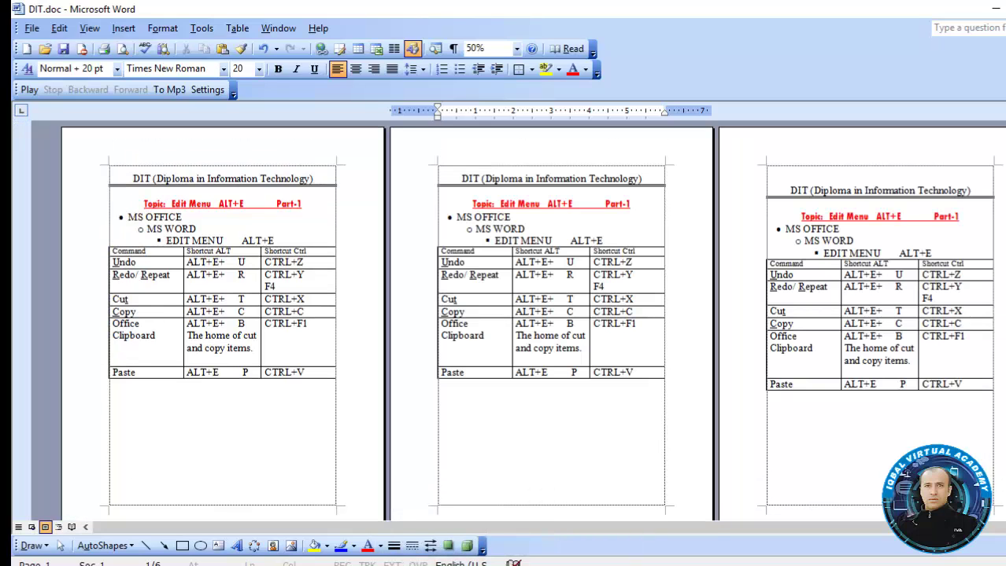
left_click(1005, 228)
key("ctrl+z")
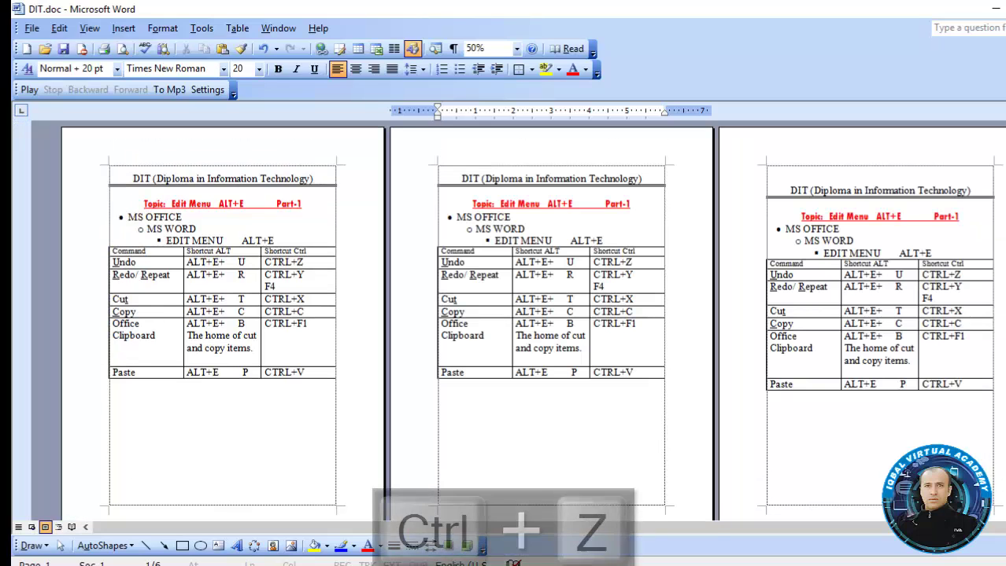
key("ctrl+z")
key("ctrl+z")
key("ctrl+z")
key("ctrl+z")
key("ctrl+z")
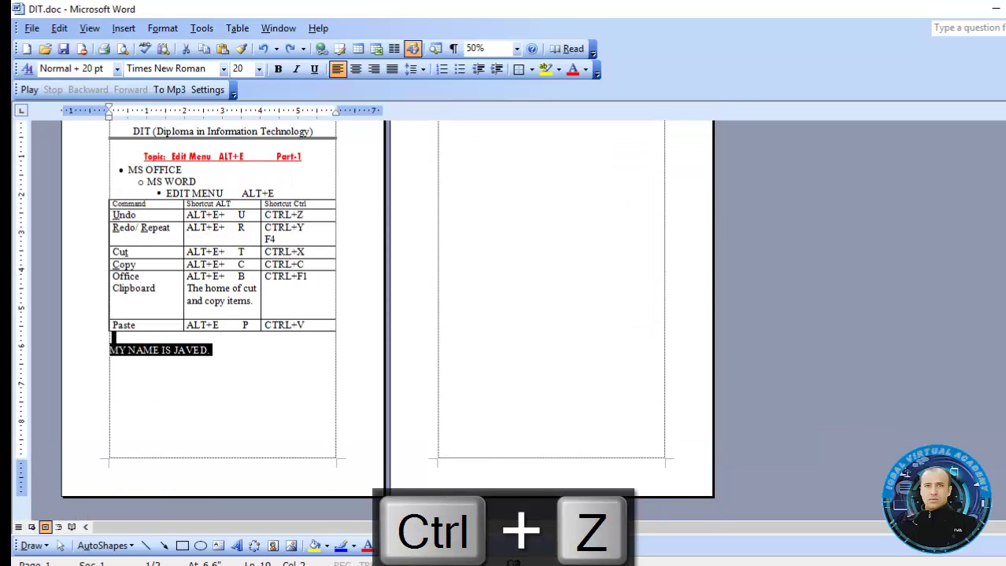
key("ctrl+z")
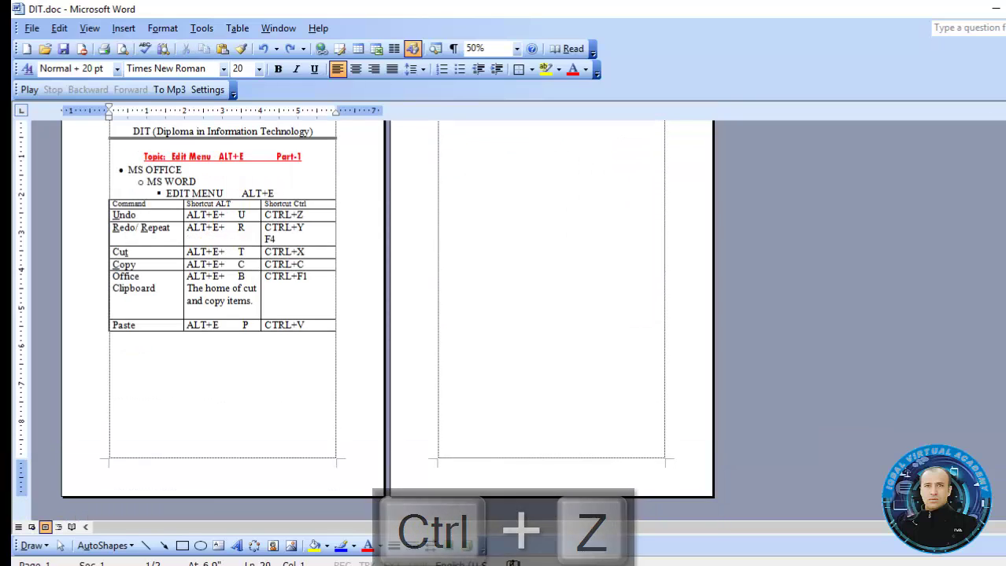
Set the zoom to 100% to view the shortcut table
left_click(517, 48)
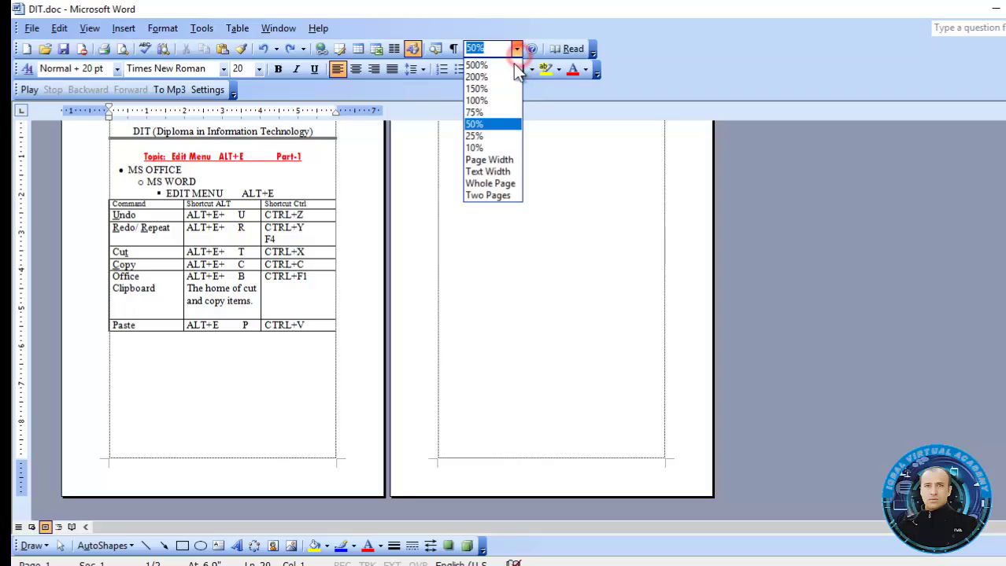
left_click(495, 100)
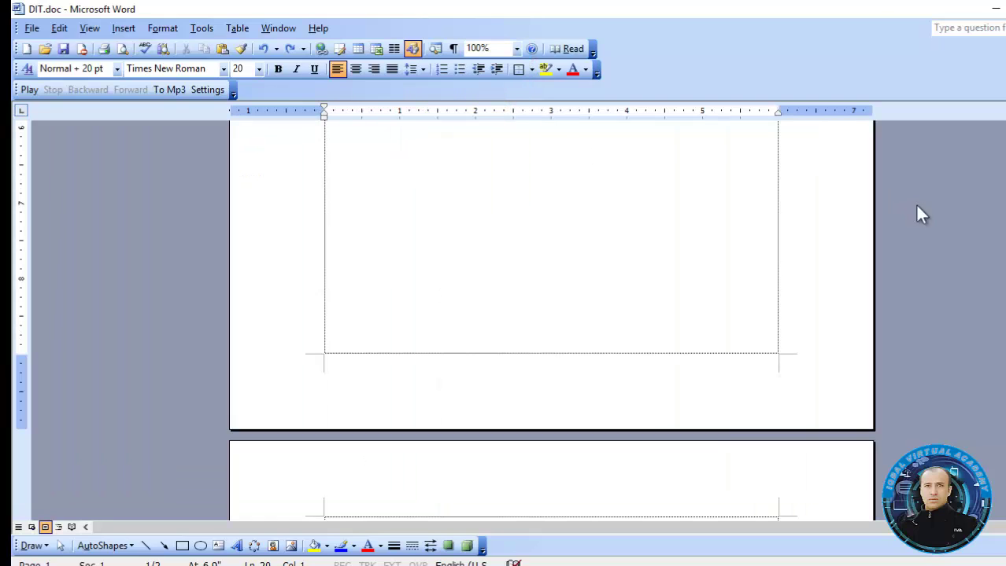
scroll(420, 383, "up", 8)
scroll(419, 383, "down", 1)
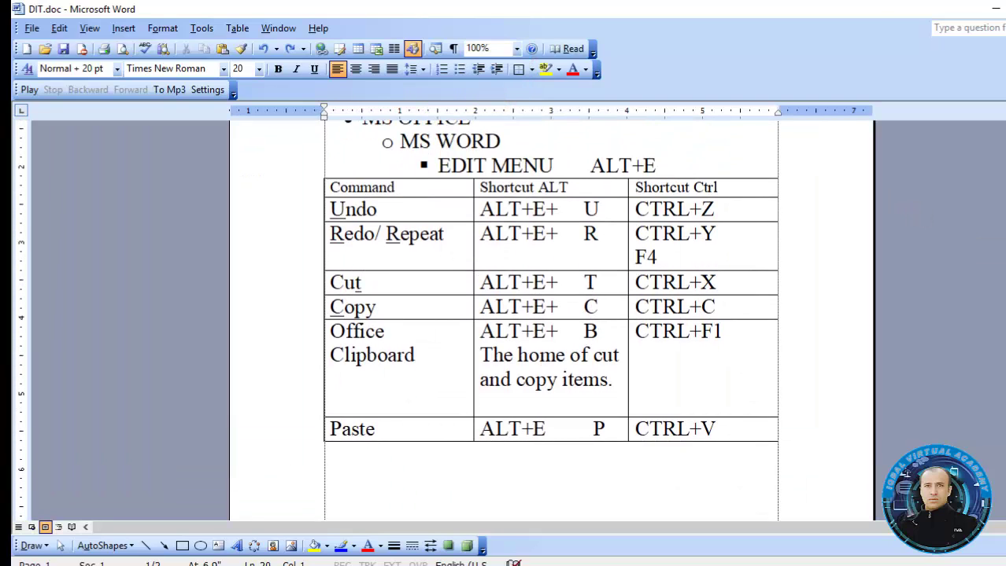
Place the caret in the Office Clipboard cell, then switch to the blank Document1
left_click(401, 338)
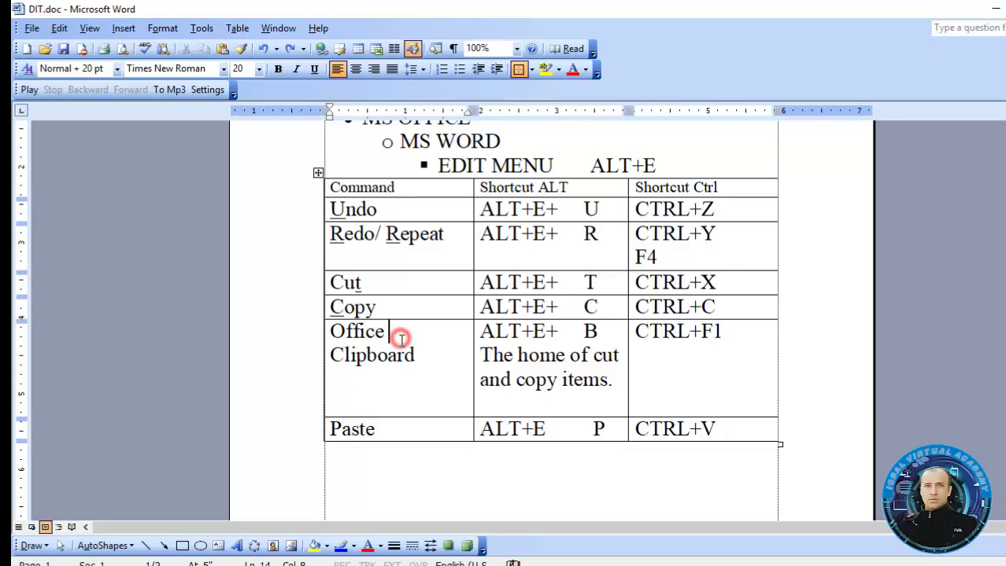
left_click(427, 360)
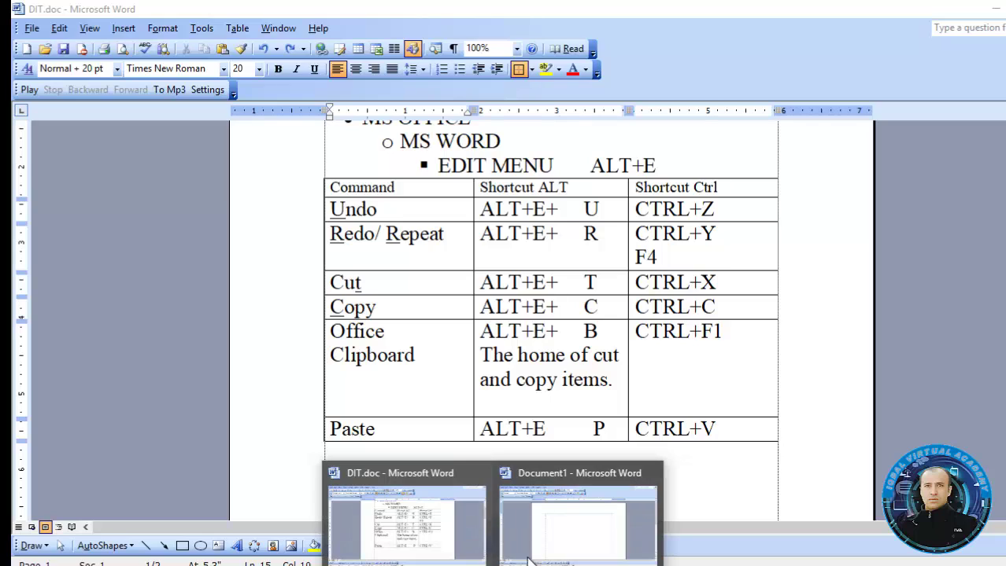
left_click(550, 535)
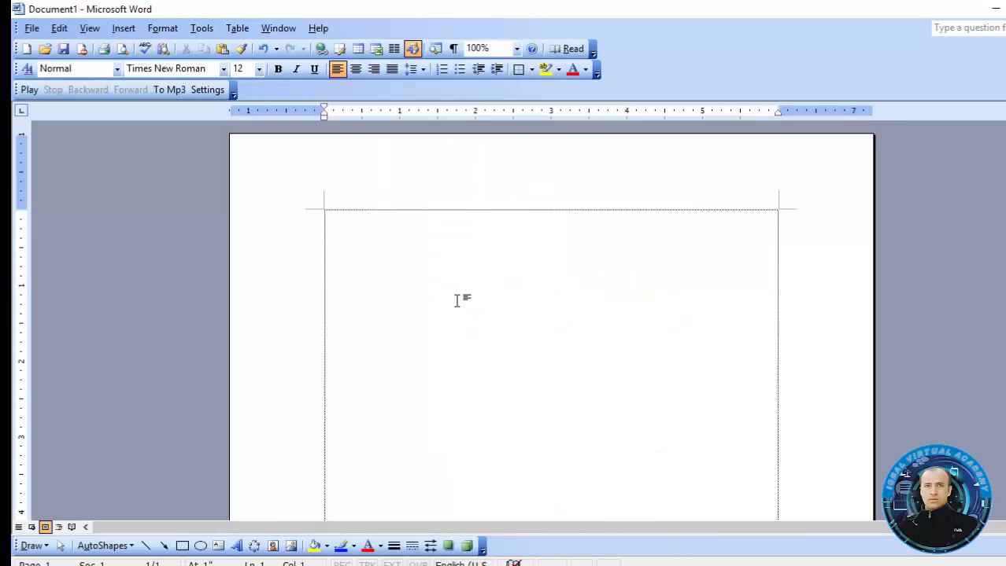
left_click(457, 301)
Move the extra toolbar onto the Standard row and generate sample text with =RAND()
left_click_drag(16, 91, 505, 45)
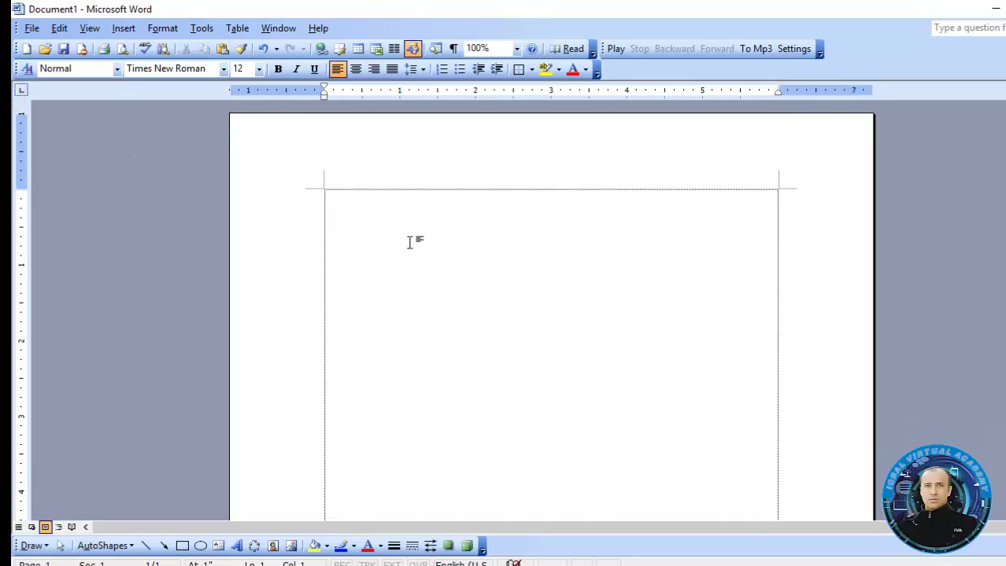
type("=RAND()")
key("Return")
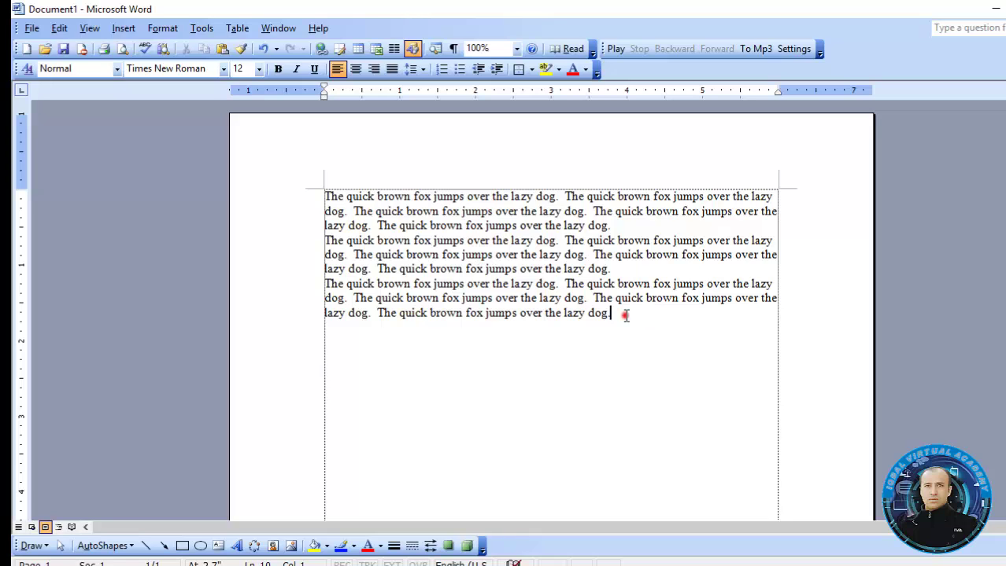
Replace the three filler paragraphs with ten generated by =RAND(10)
left_click_drag(622, 314, 303, 206)
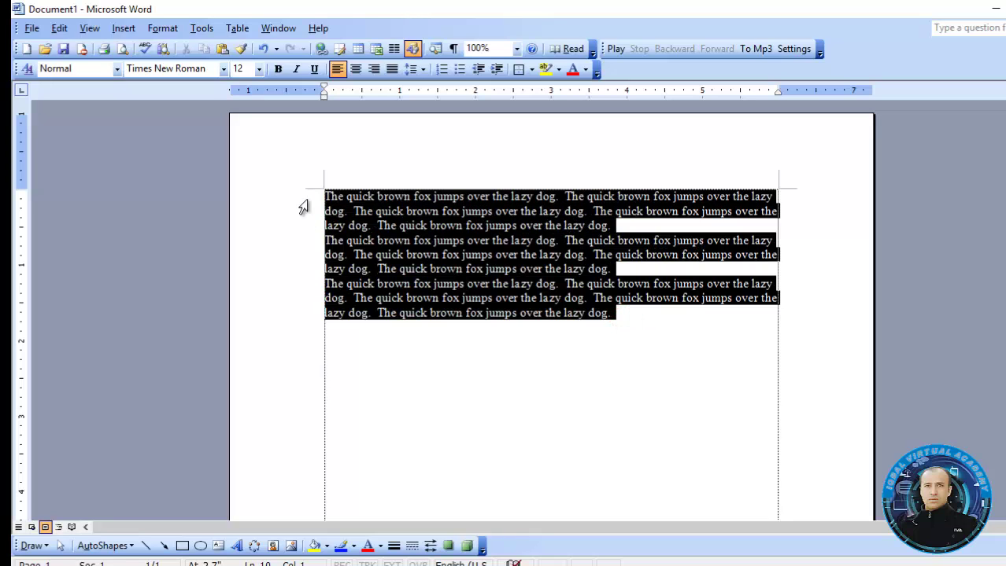
key("Delete")
type("=RAND")
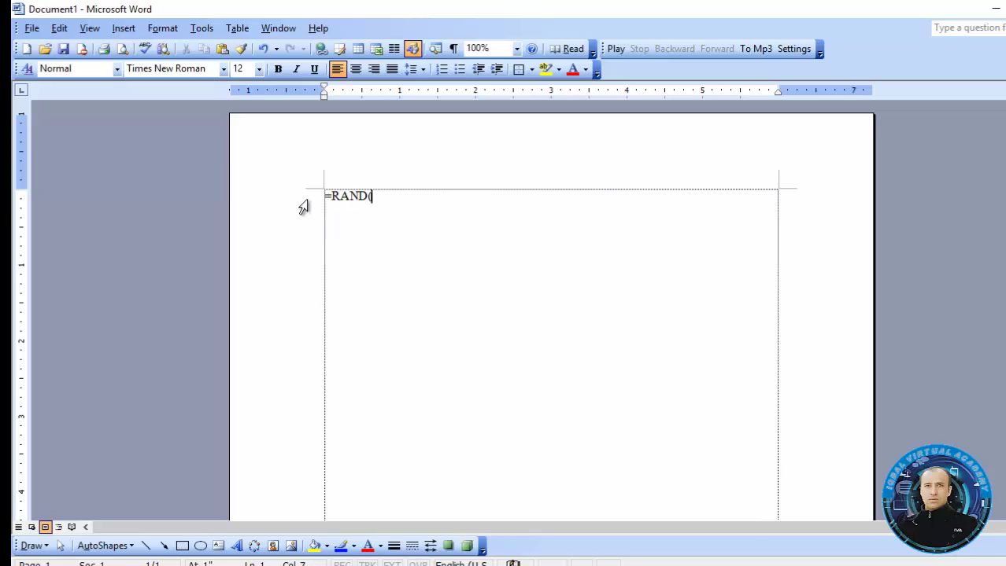
type("(10)")
key("Return")
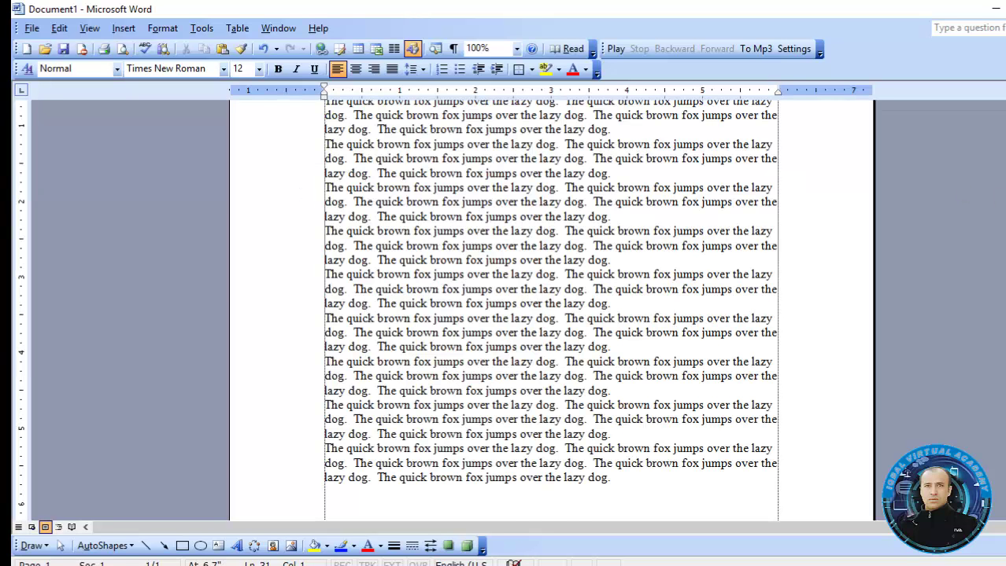
key("ctrl+Home")
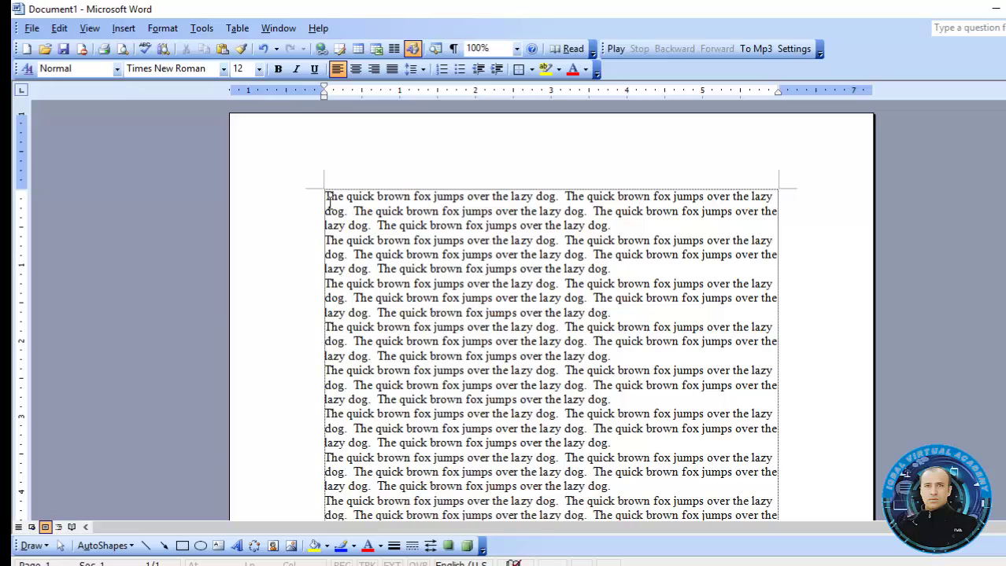
key("Return")
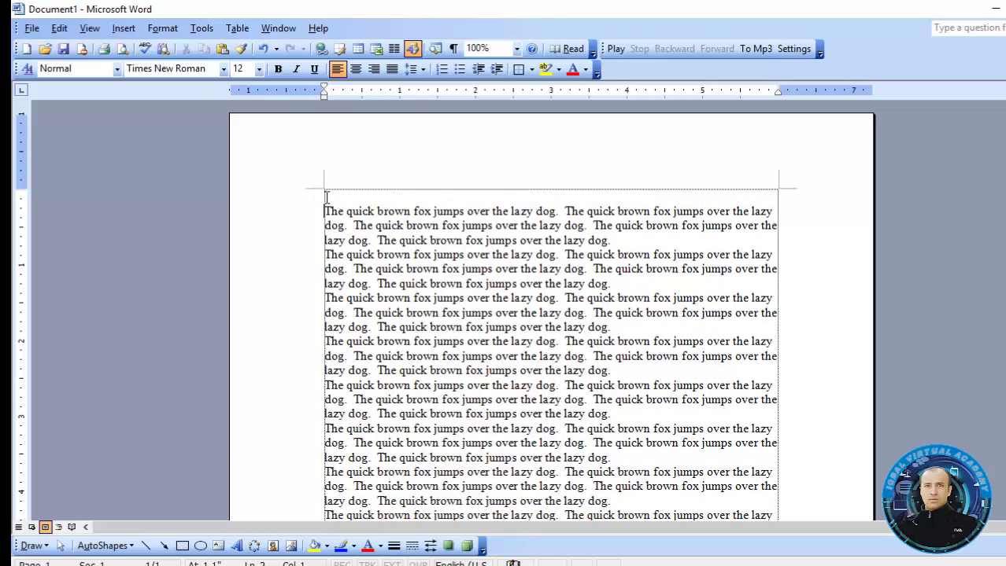
left_click(333, 199)
type("JAVED IQBAL")
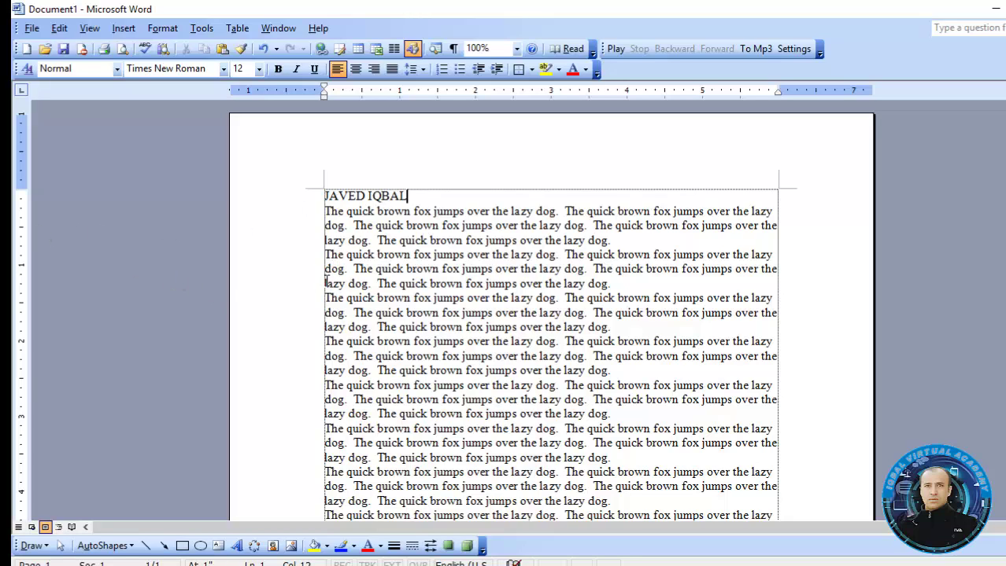
left_click(325, 282)
key("Return")
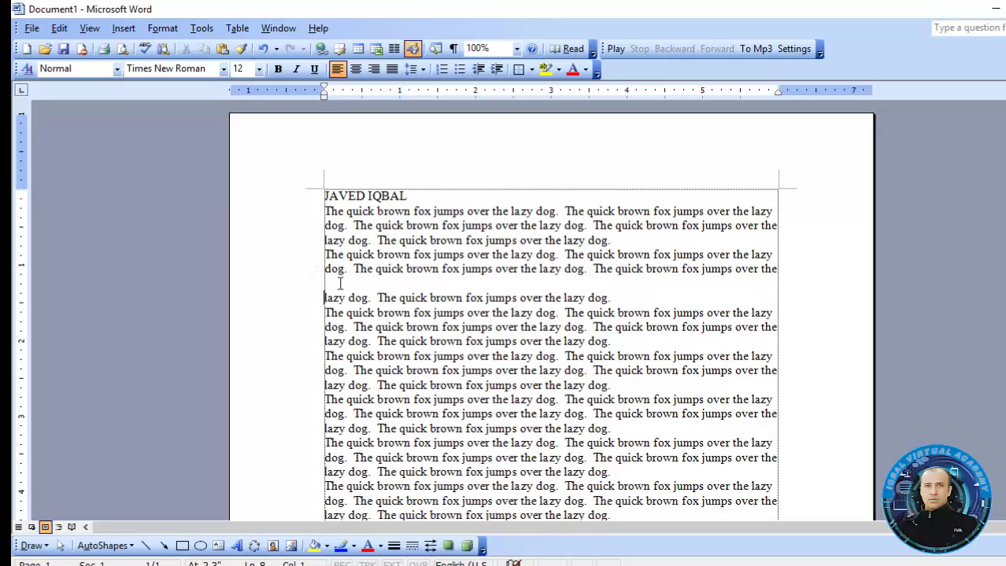
left_click(340, 284)
type("abi")
key("BackSpace")
key("BackSpace")
key("BackSpace")
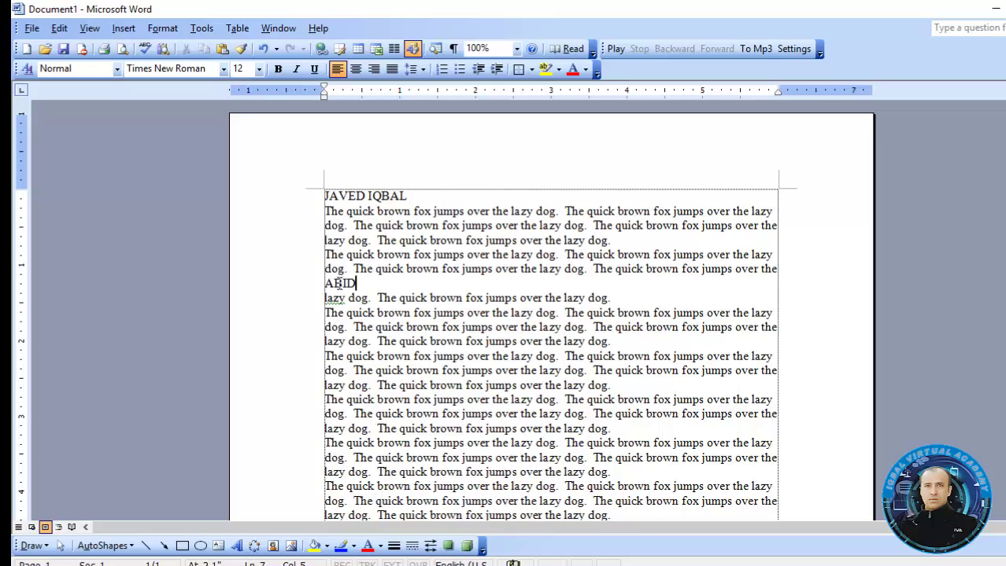
left_click(326, 351)
key("Return")
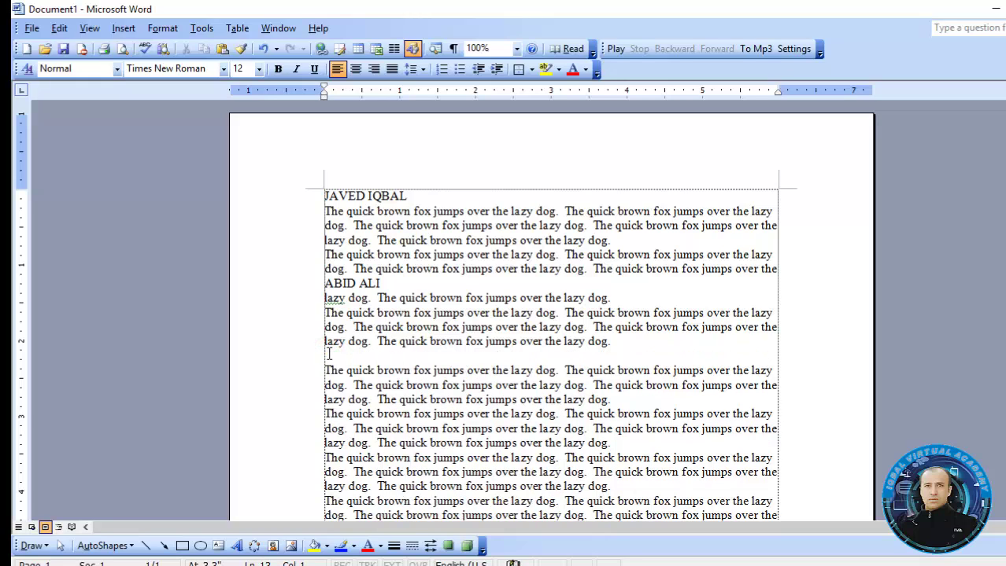
left_click(331, 356)
type("i")
type("IMRAN")
left_click(376, 196)
left_click(355, 282)
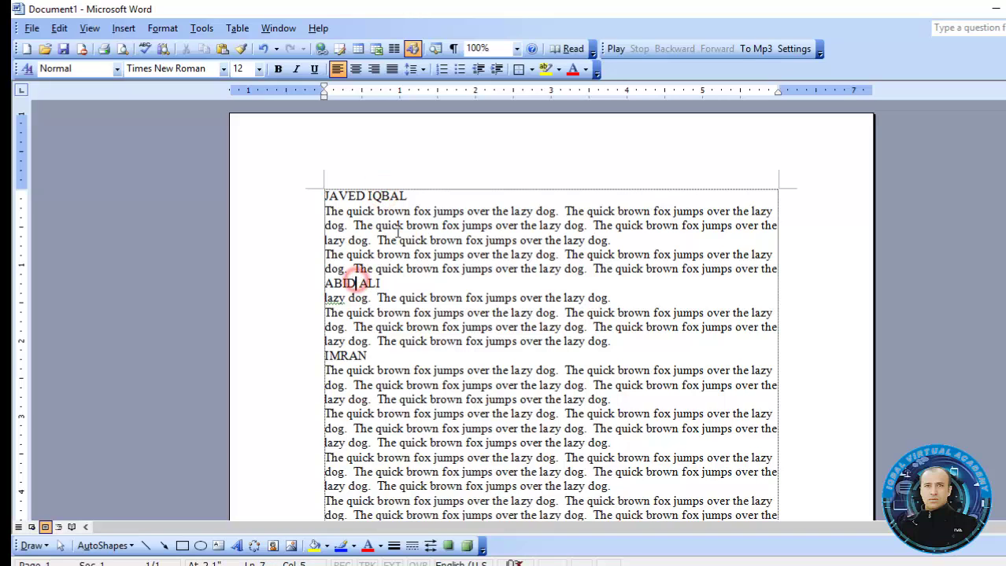
double_click(603, 269)
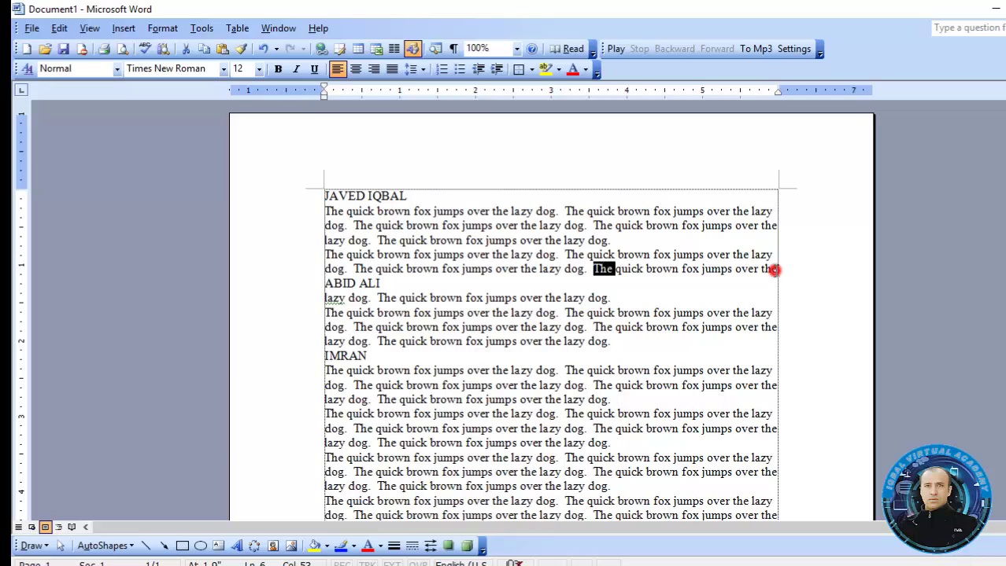
left_click_drag(774, 272, 349, 217)
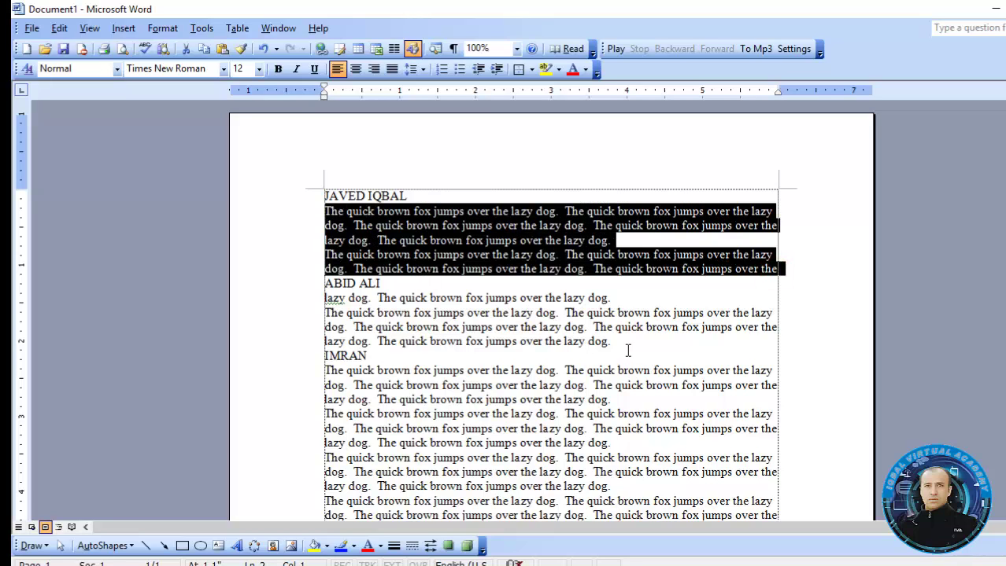
left_click_drag(620, 343, 324, 298)
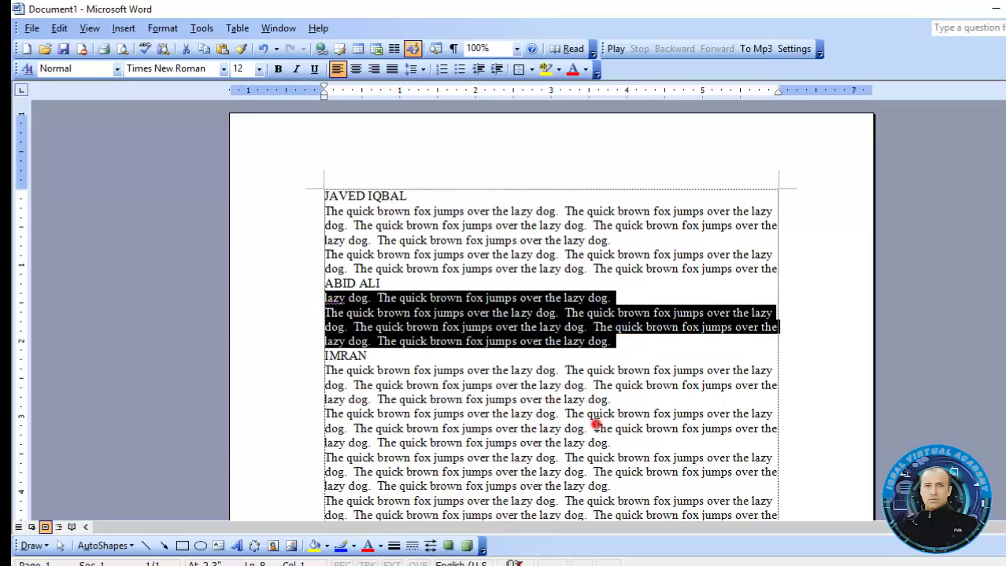
left_click_drag(595, 425, 318, 368)
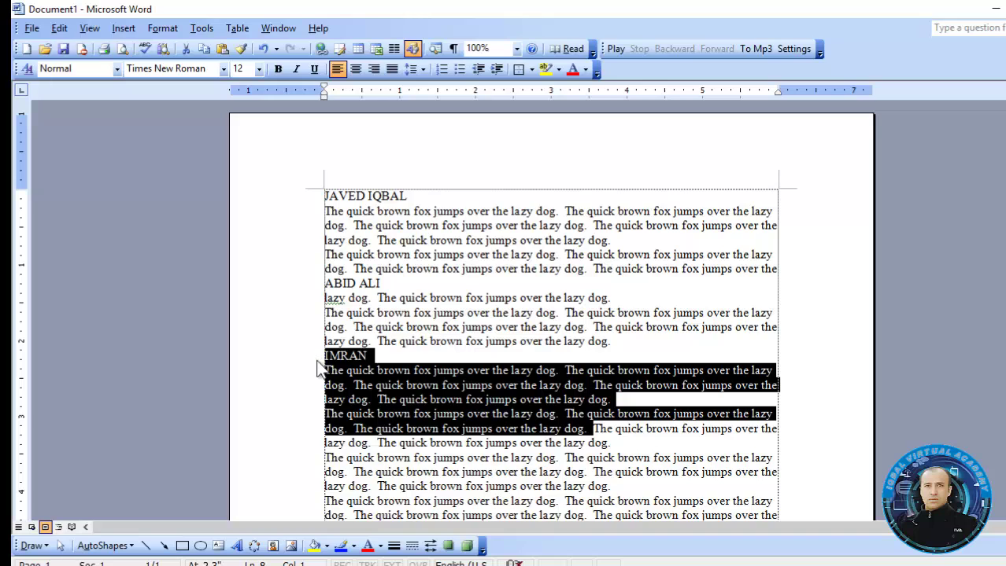
left_click(375, 195)
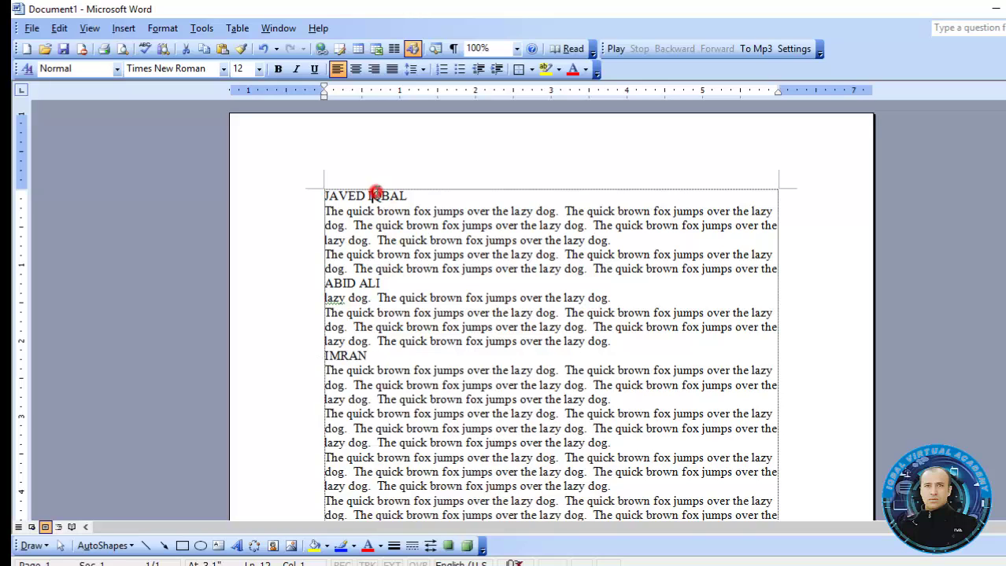
Apply red font colour, bold and underline to the JAVED IQBAL heading
left_click_drag(415, 193, 306, 186)
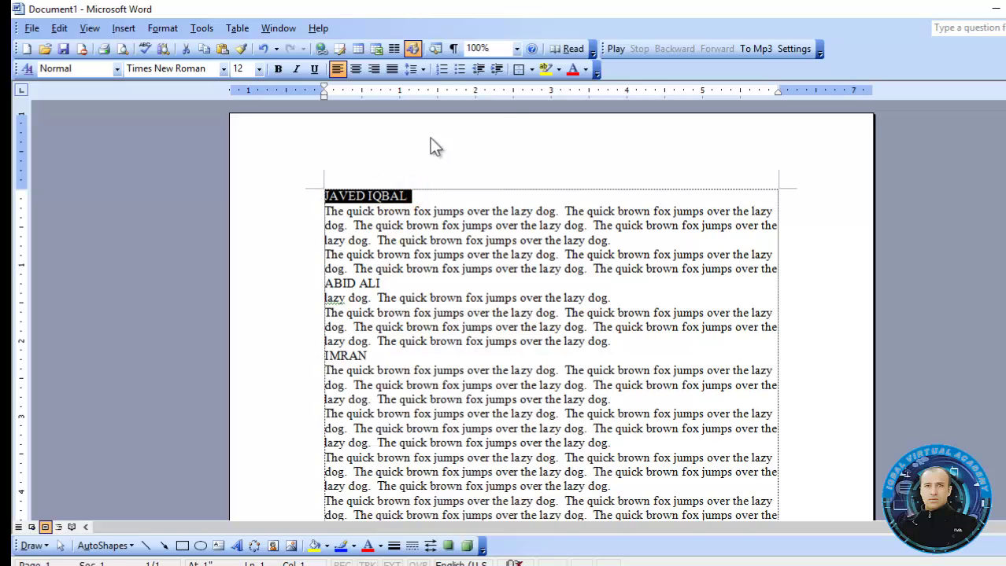
left_click(585, 70)
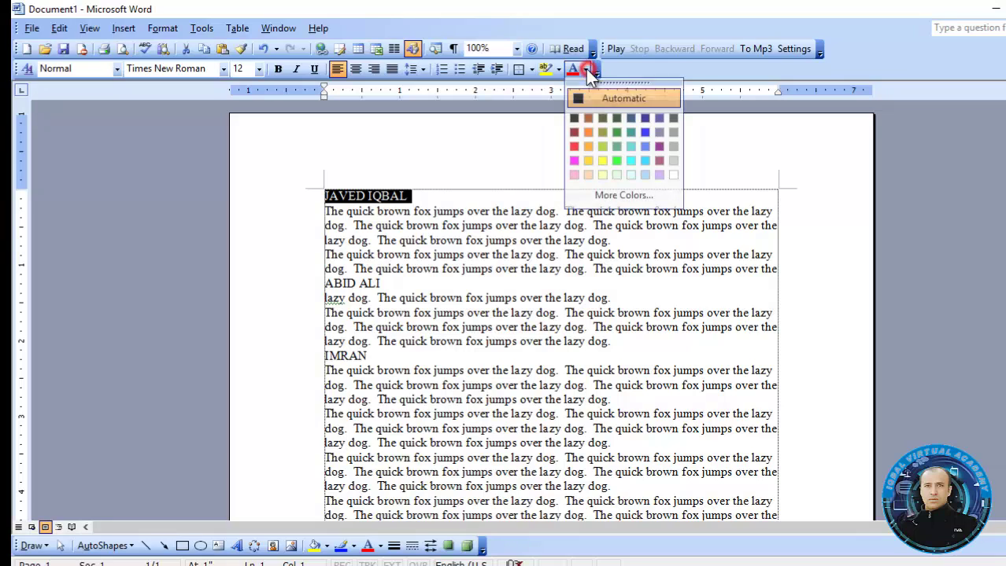
left_click(574, 147)
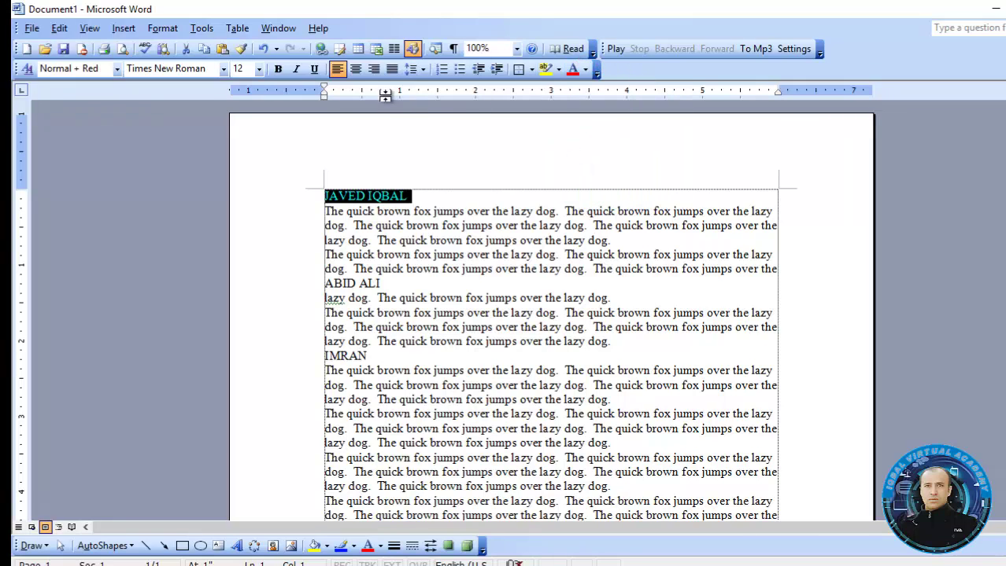
key("ctrl+b")
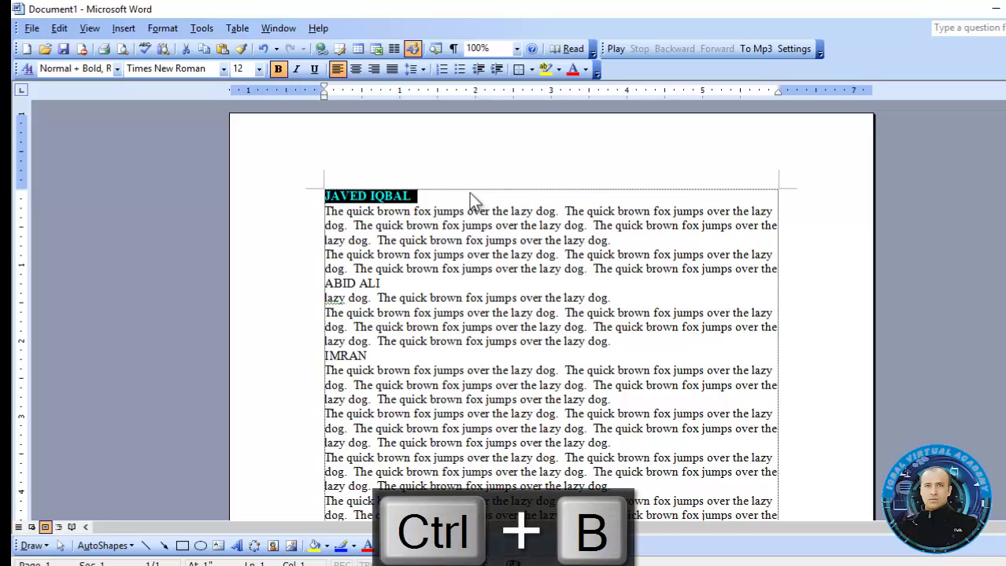
key("ctrl+u")
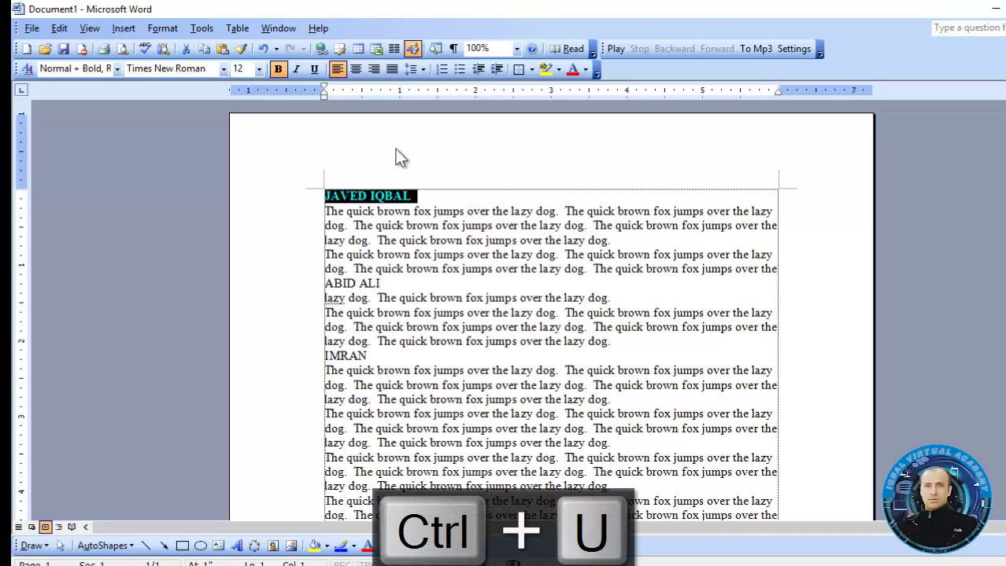
left_click(392, 193)
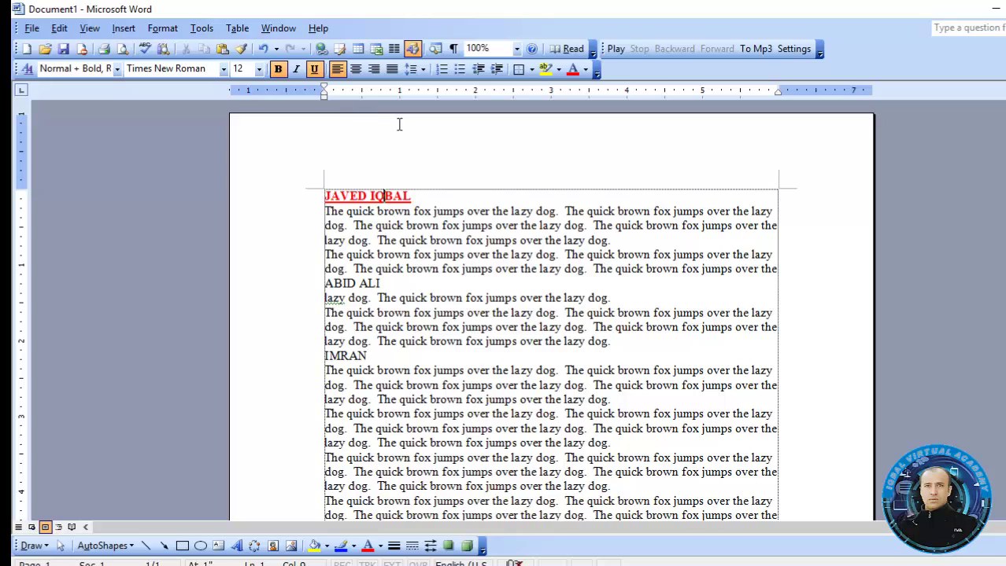
left_click(242, 48)
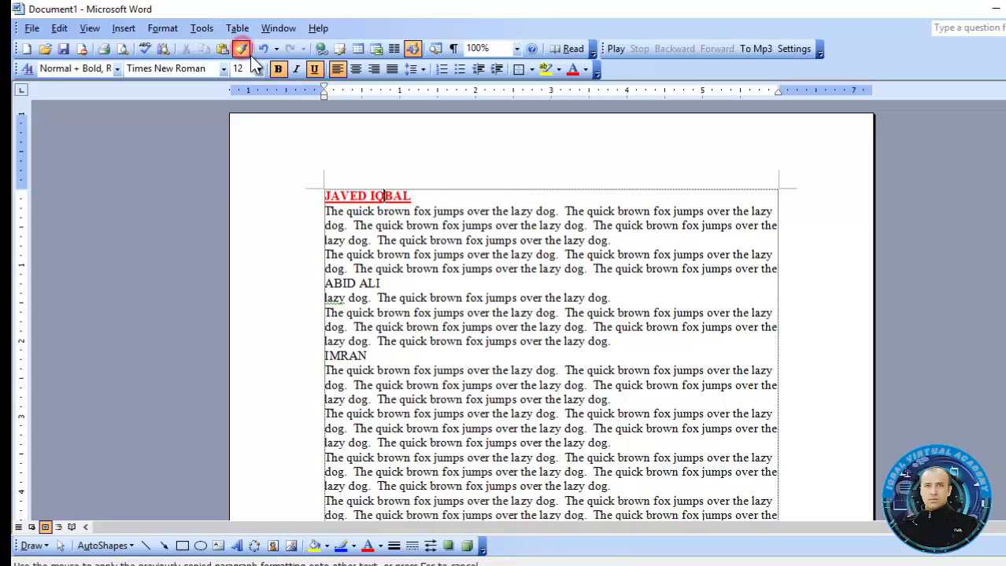
left_click_drag(386, 283, 325, 283)
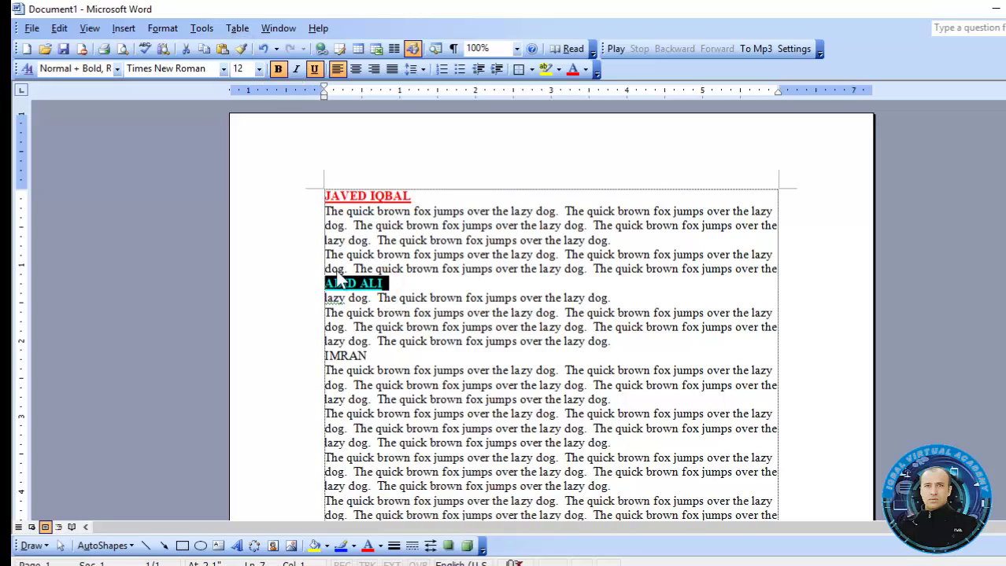
left_click(373, 197)
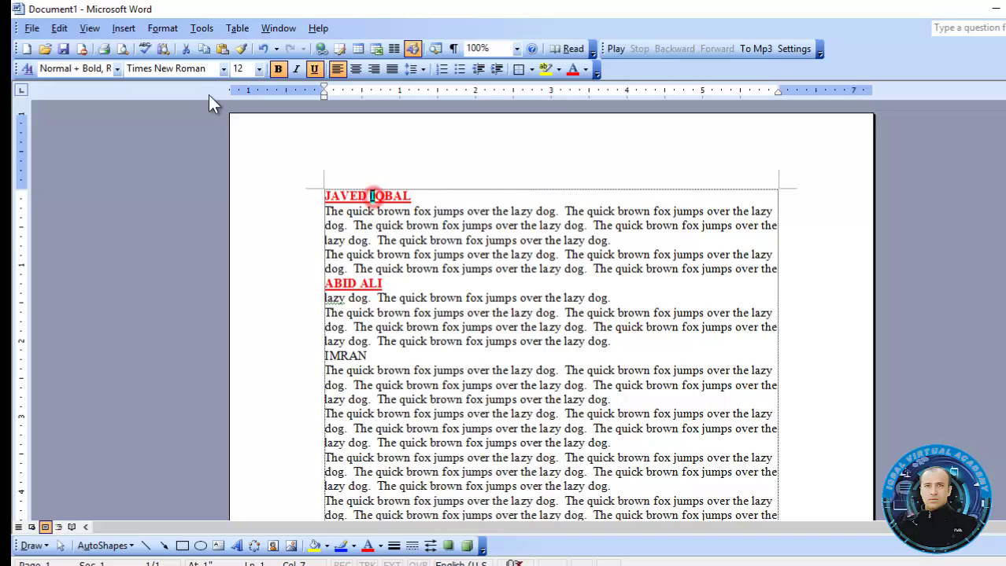
left_click(241, 50)
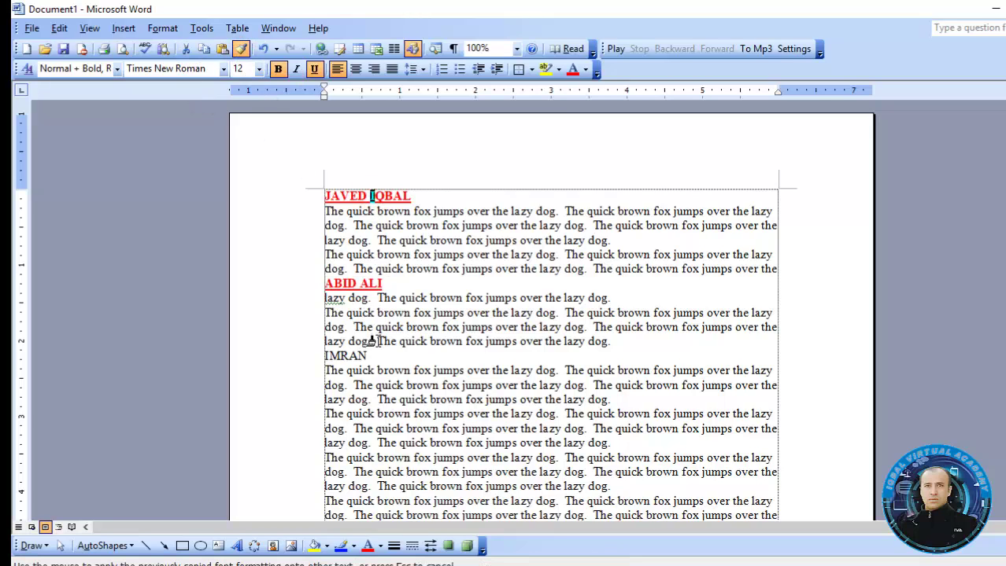
left_click_drag(375, 358, 315, 354)
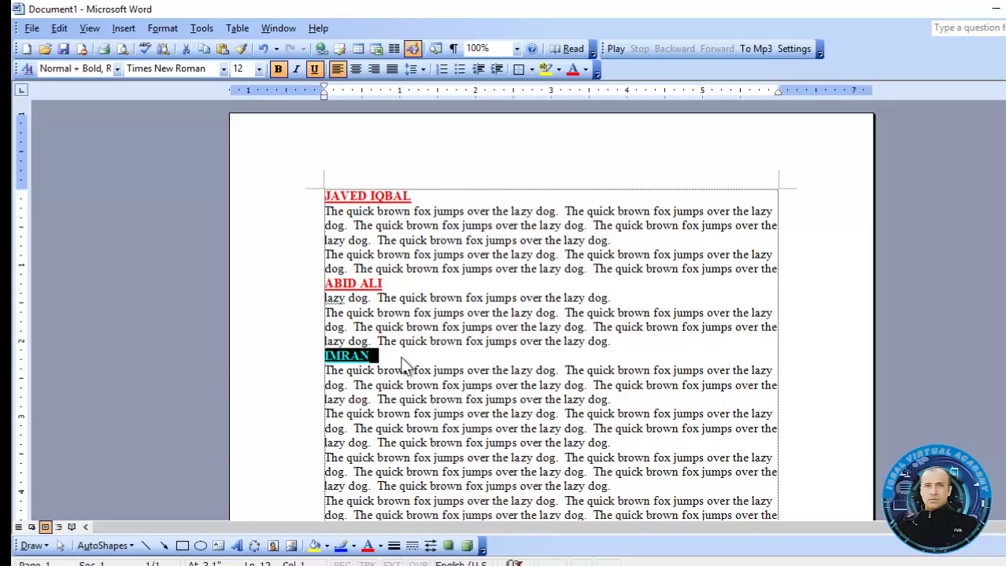
left_click(401, 357)
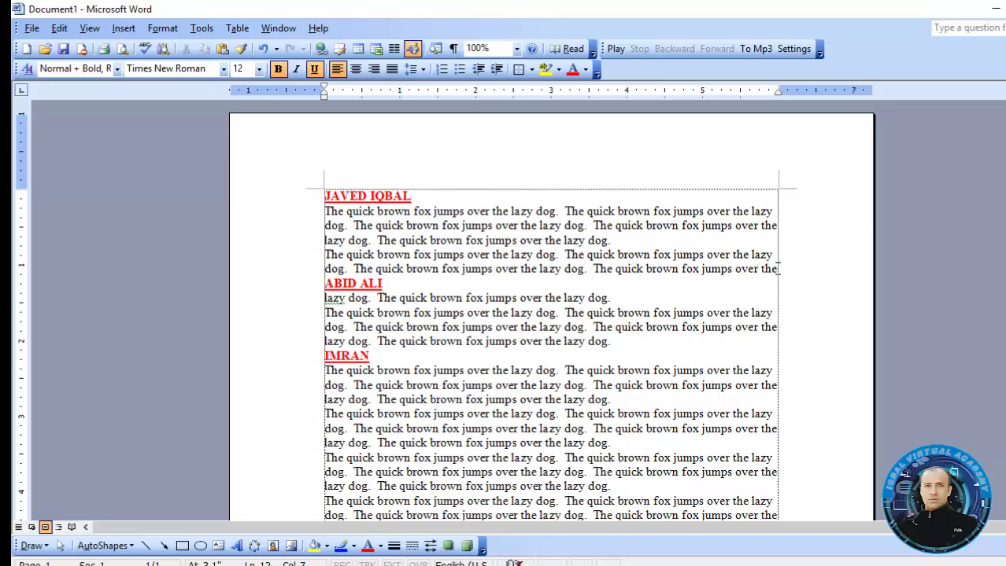
Clear the Office Clipboard and copy the JAVED IQBAL heading with its paragraphs
left_click_drag(775, 270, 339, 196)
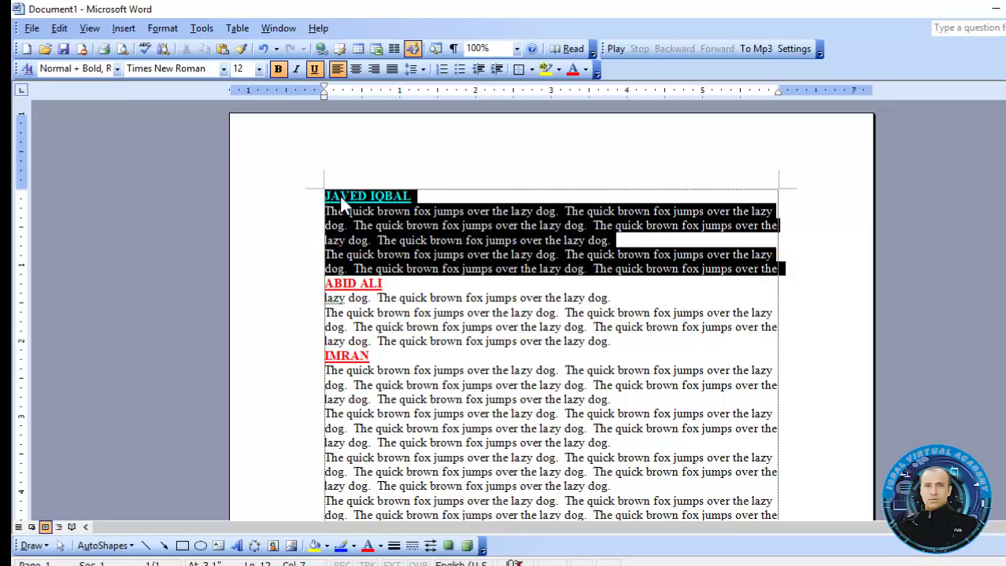
left_click(66, 30)
left_click(93, 122)
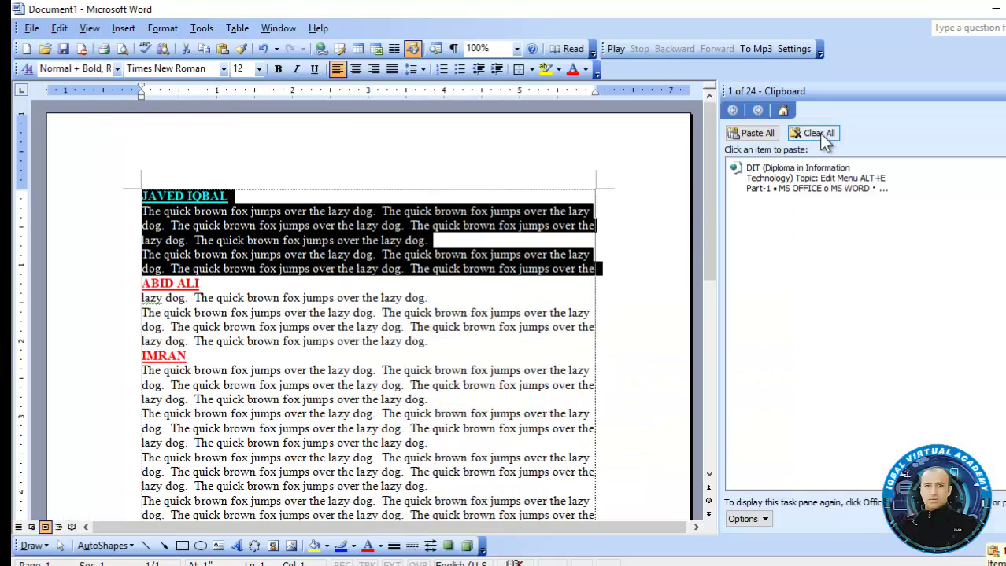
left_click(821, 132)
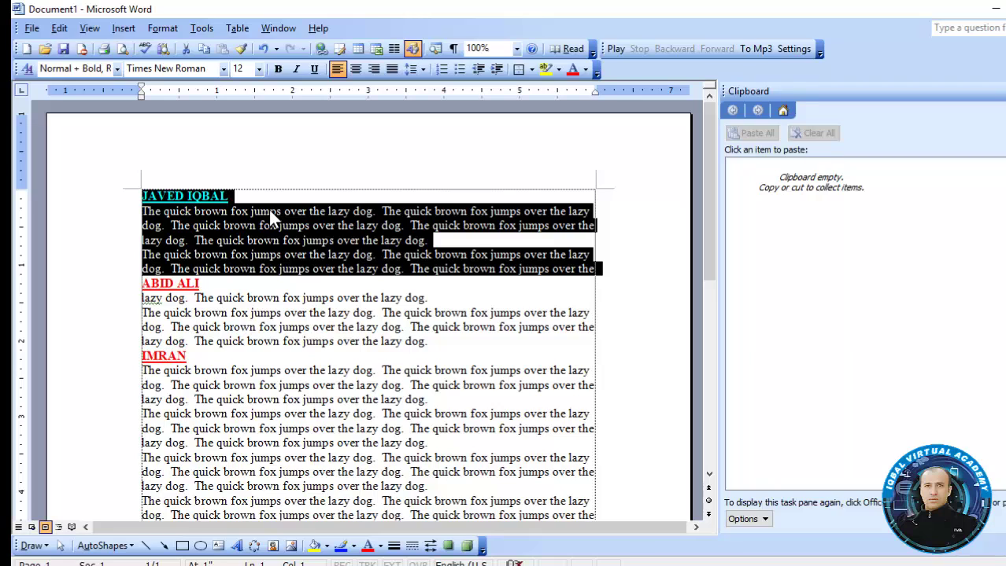
key("ctrl+c")
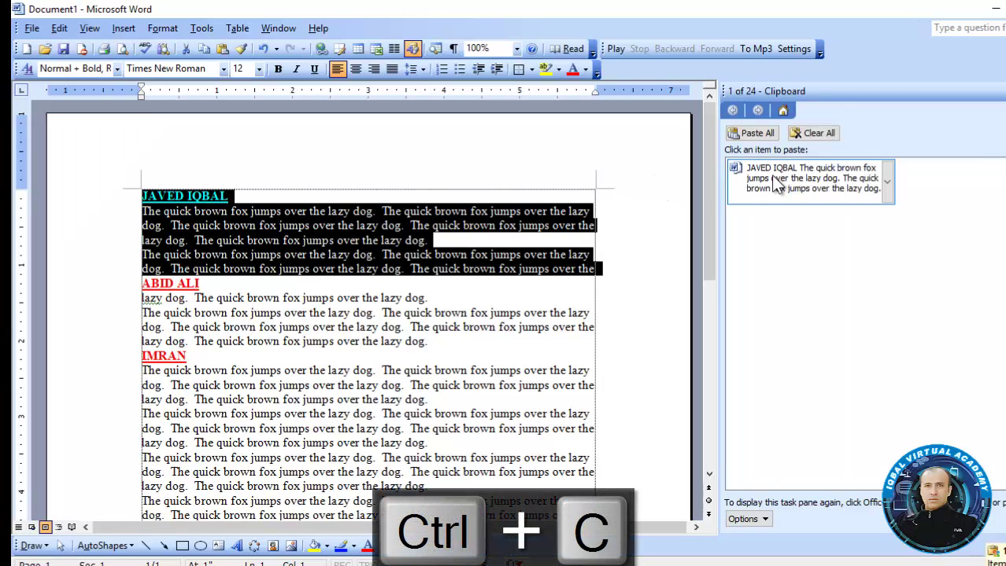
left_click_drag(429, 341, 102, 292)
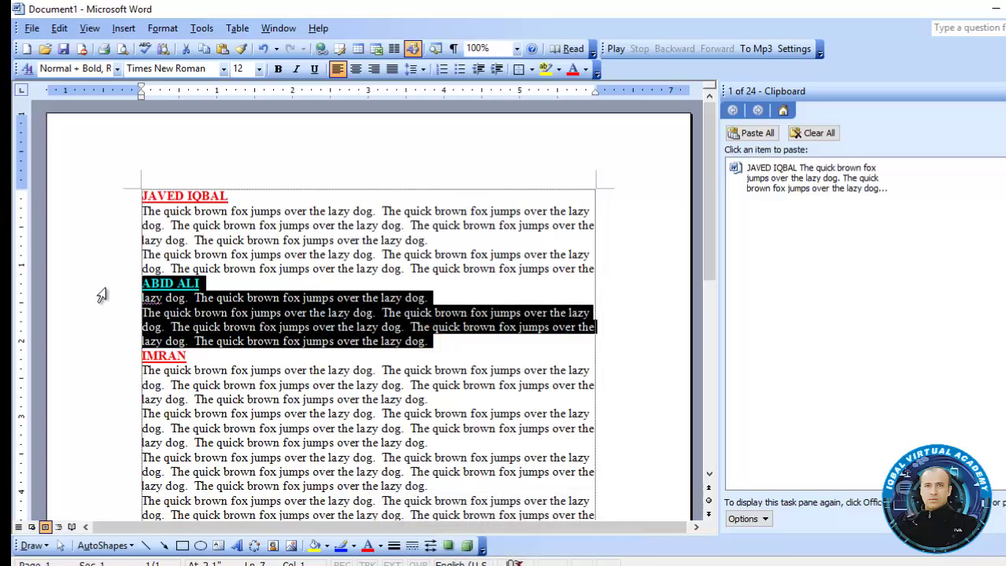
key("ctrl+x")
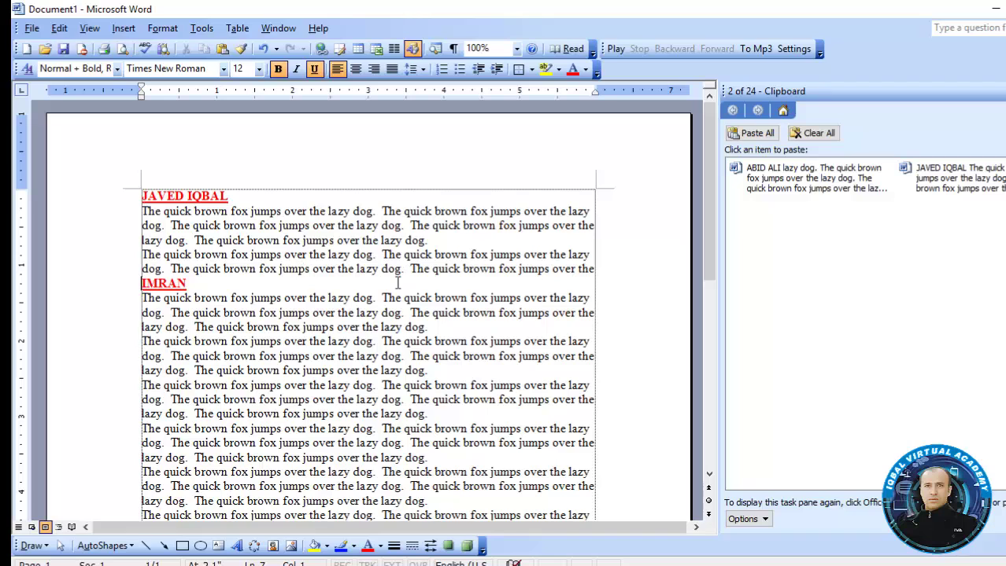
left_click_drag(452, 336, 163, 287)
key("ctrl+x")
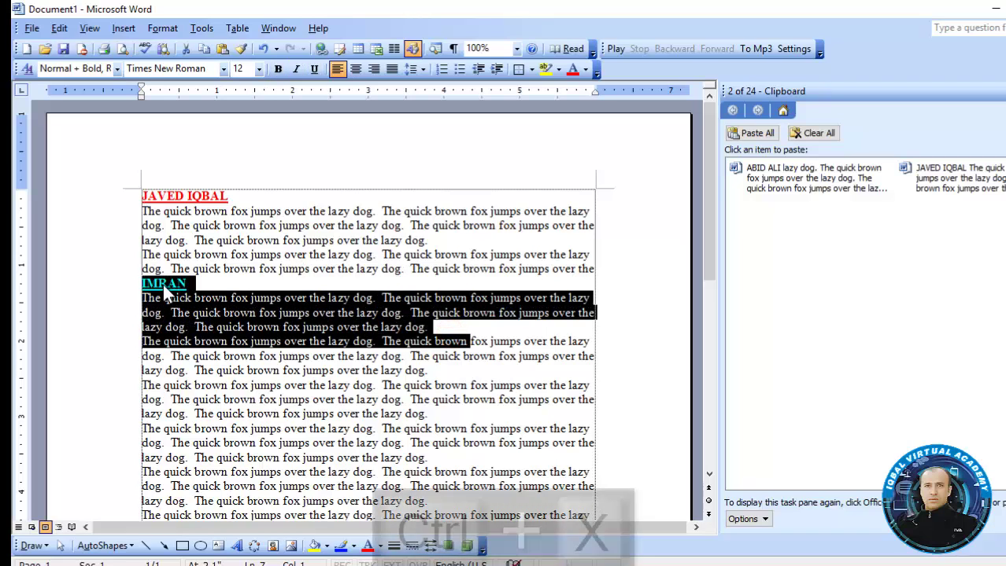
left_click(162, 284)
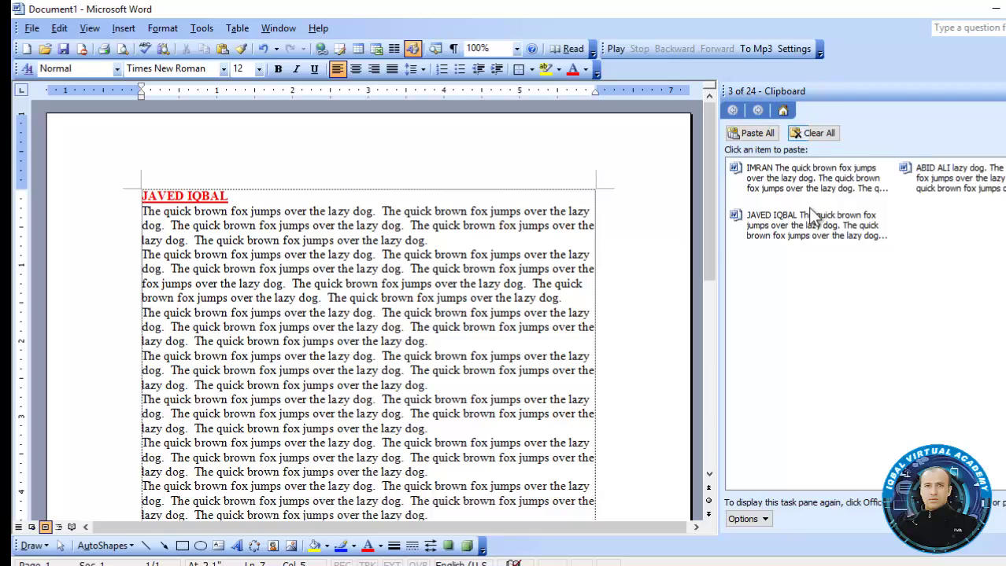
left_click(663, 291)
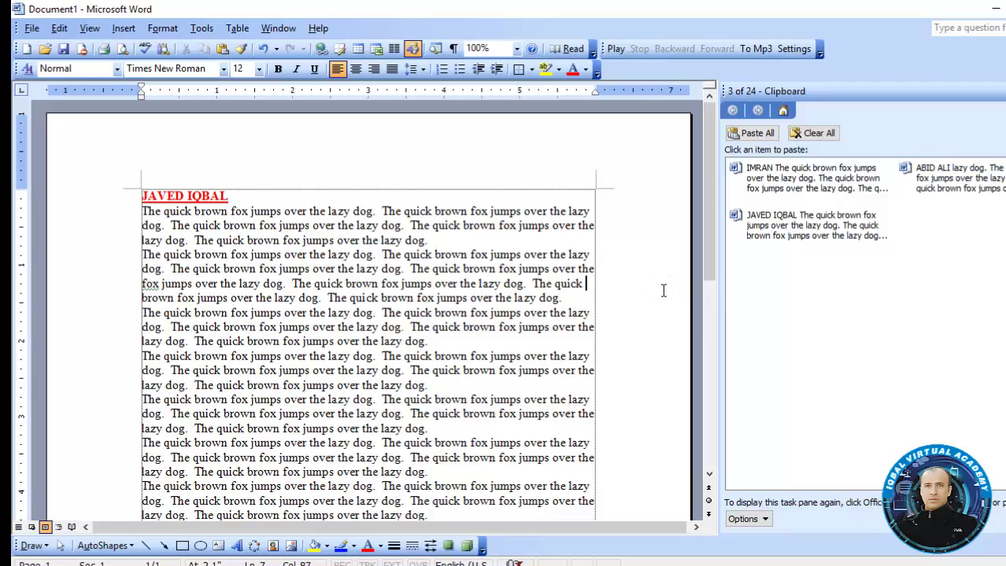
Paste the IMRAN clipboard item into a new Document2, then create Document3
key("ctrl+n")
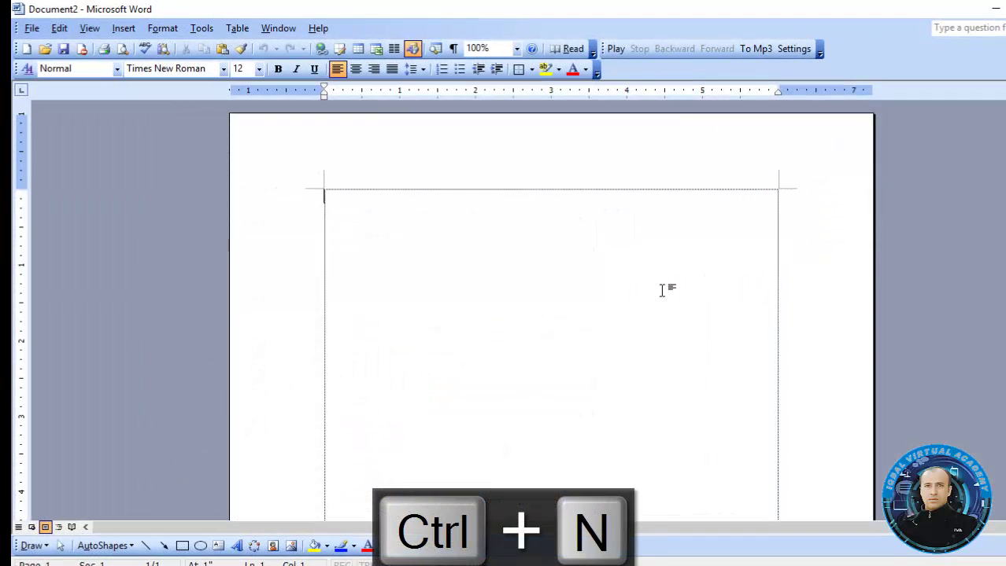
left_click(67, 27)
left_click(103, 125)
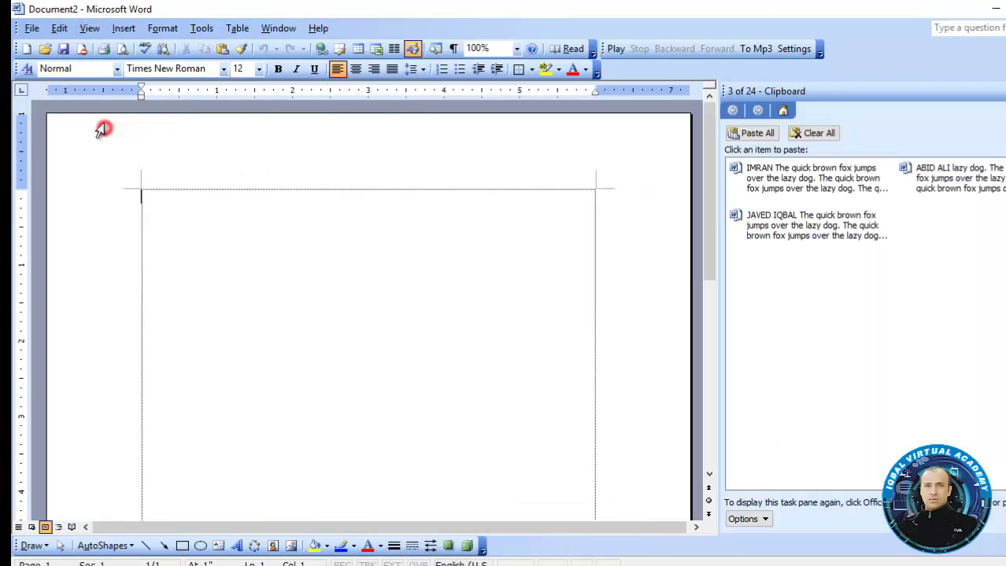
left_click(796, 177)
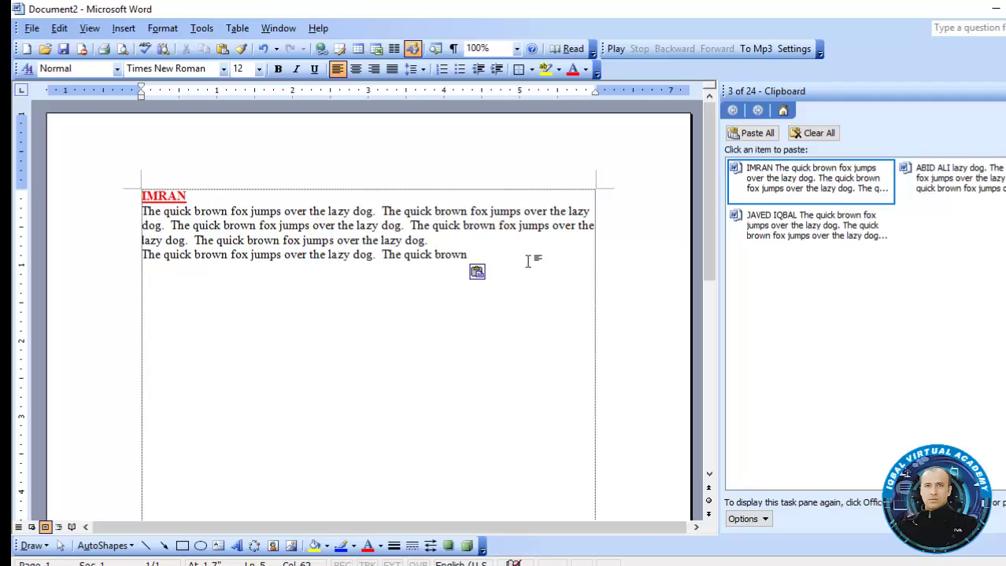
key("ctrl+n")
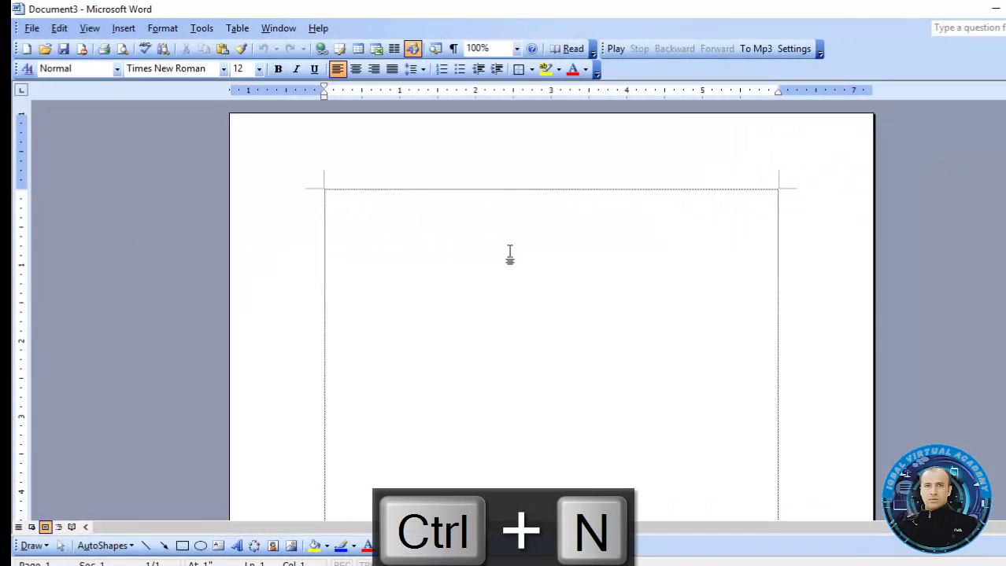
left_click(60, 28)
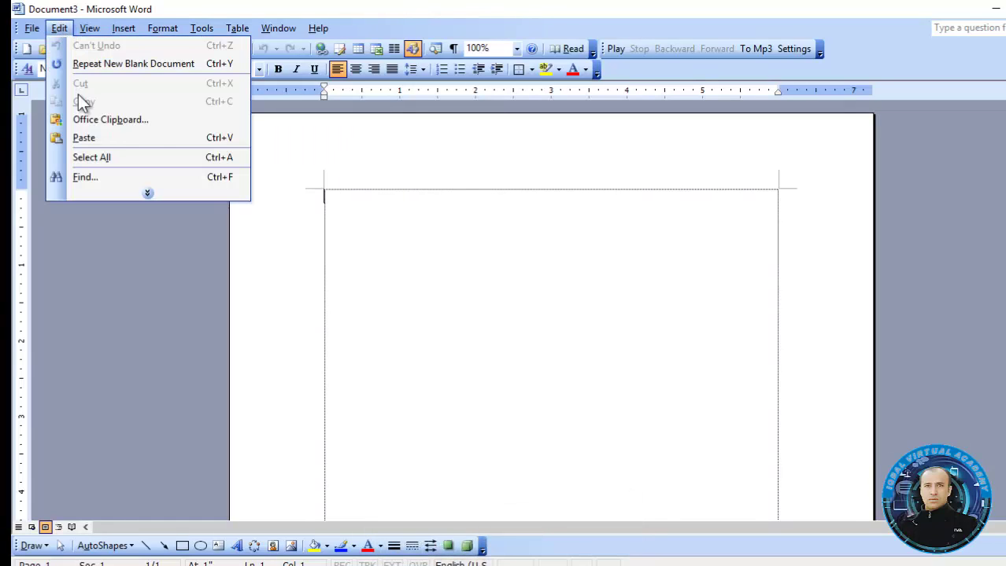
left_click(81, 119)
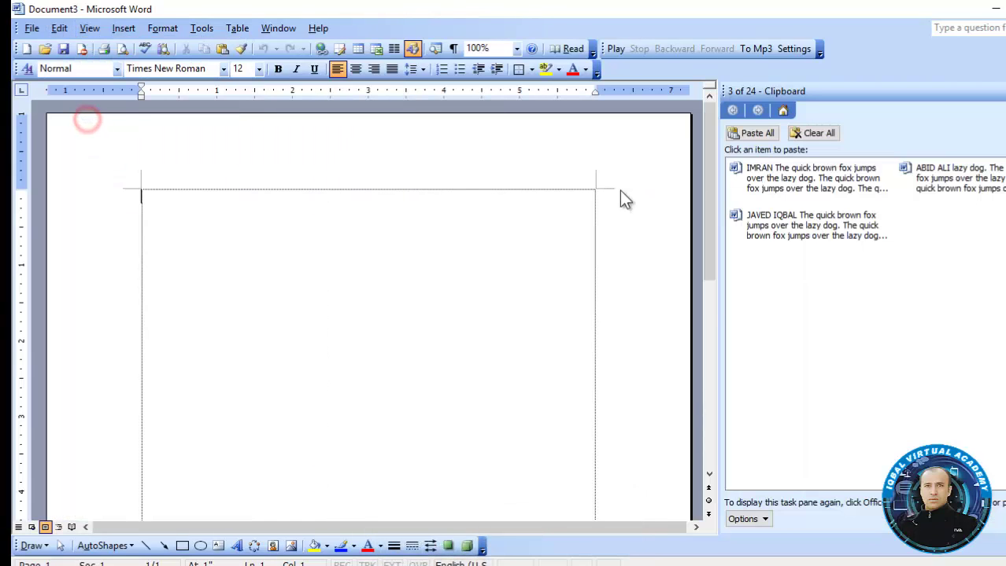
left_click(948, 193)
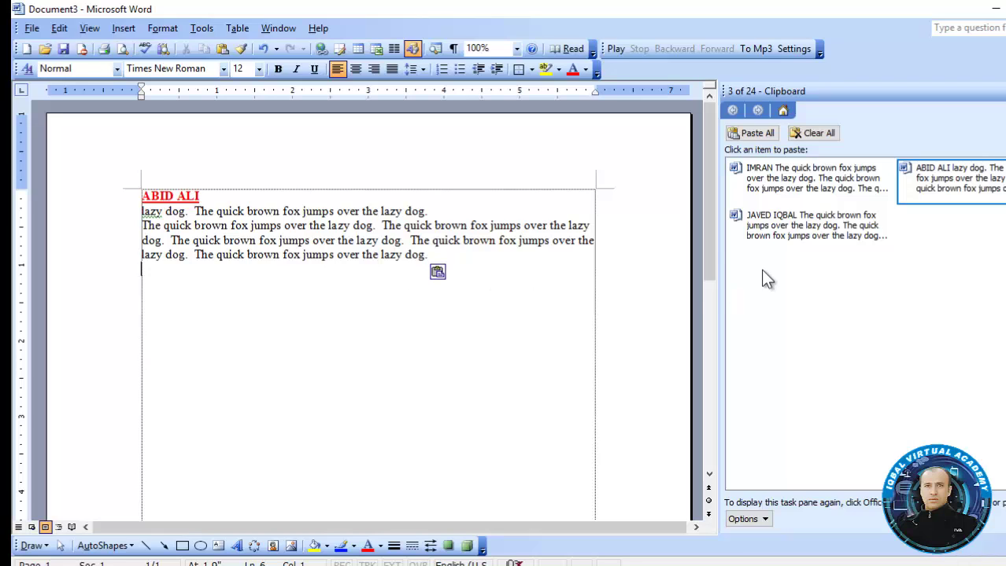
left_click(489, 300)
key("super+r")
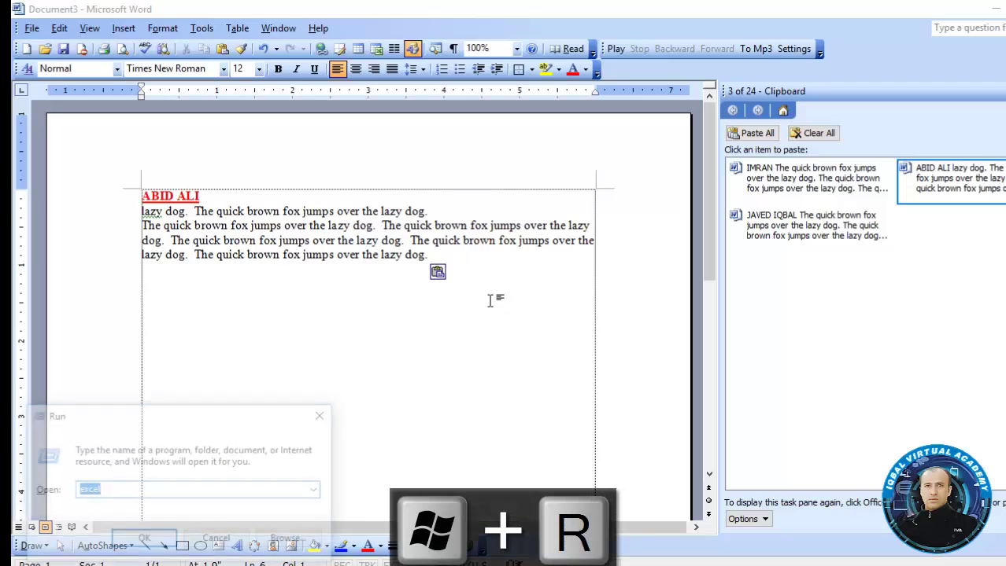
Launch Excel and show the Office Clipboard pane beside the blank worksheet
key("Return")
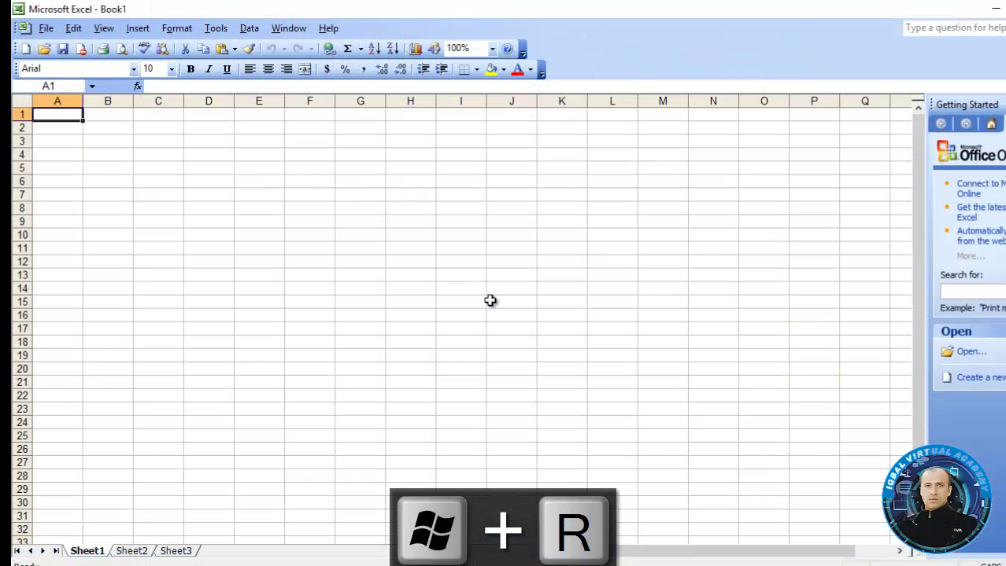
left_click(315, 245)
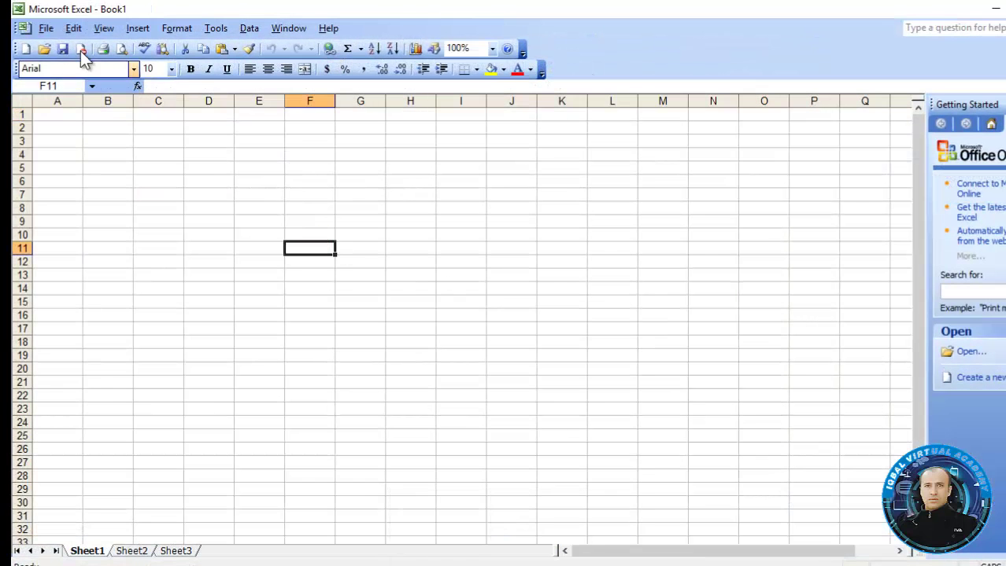
left_click(74, 29)
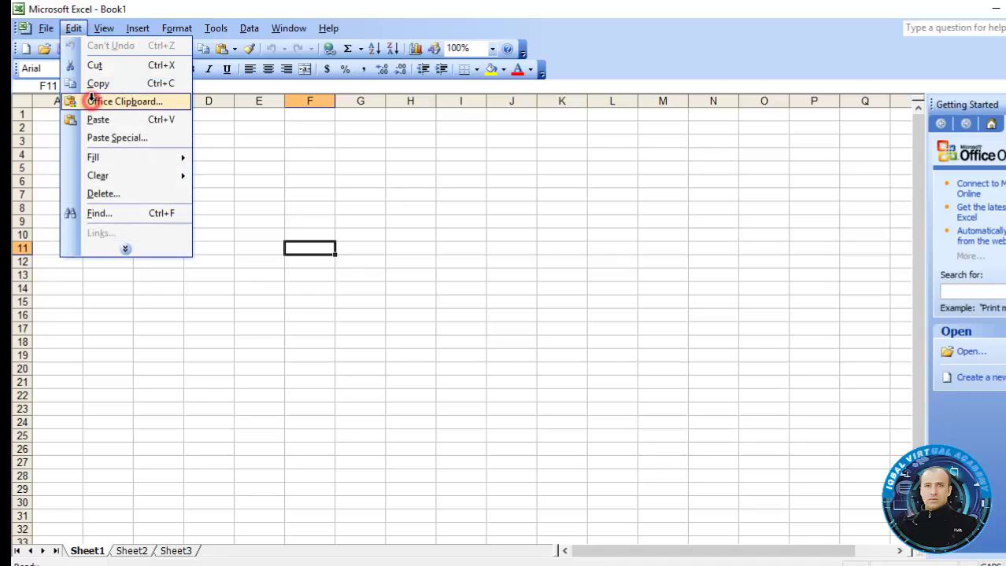
left_click(92, 101)
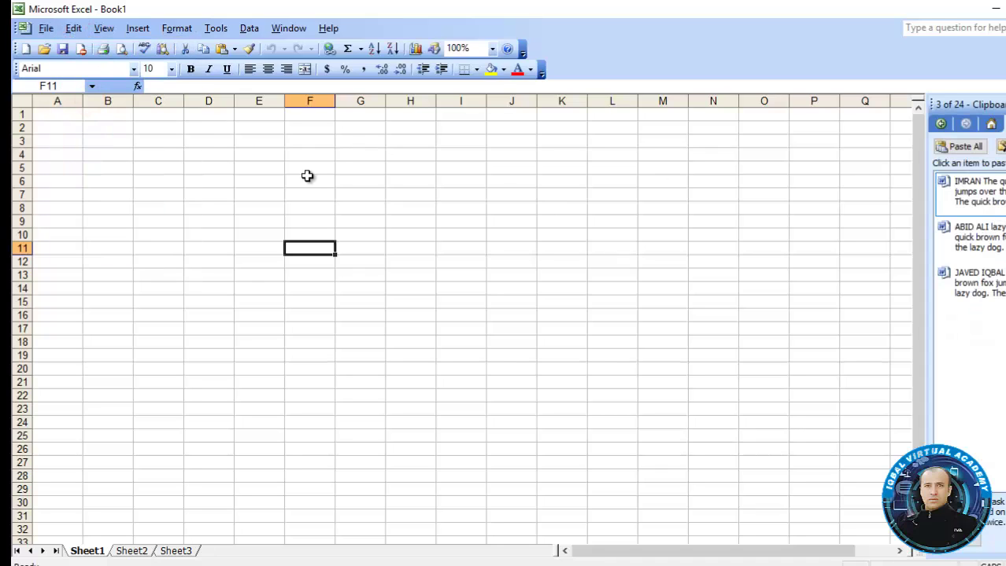
Paste the first, second and third clipboard sections into cells B2, D8 and C17
left_click(112, 130)
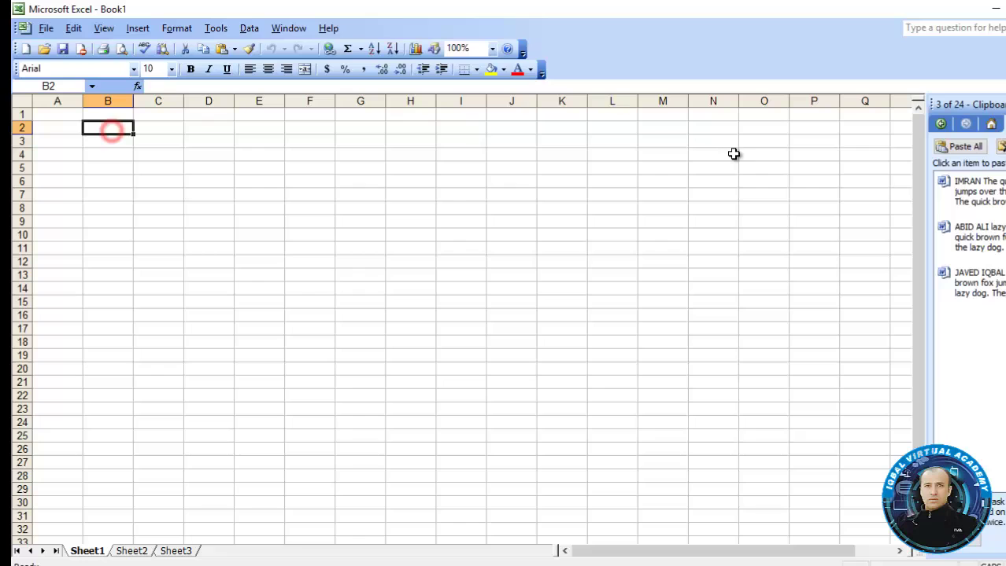
left_click(944, 197)
left_click(231, 221)
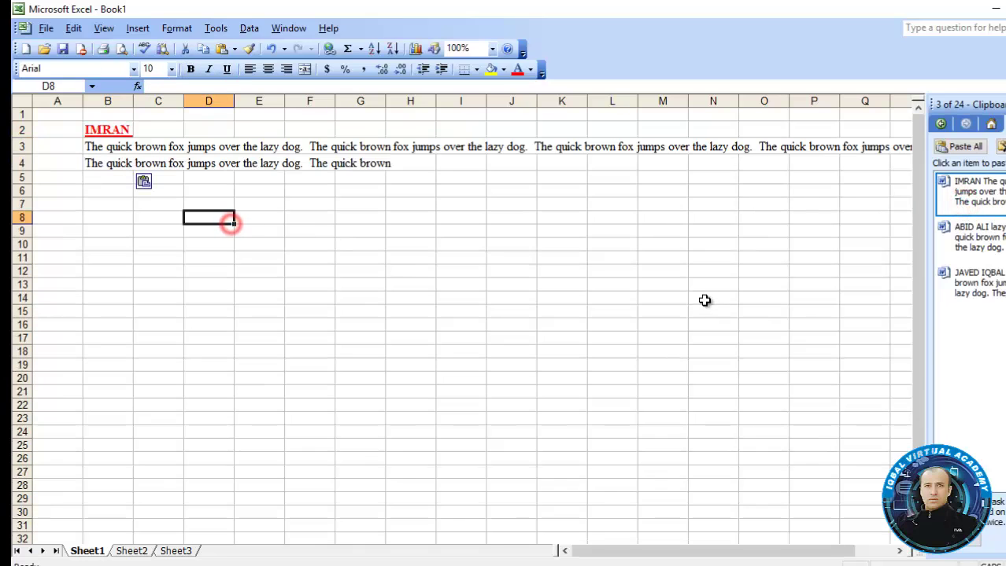
left_click(968, 236)
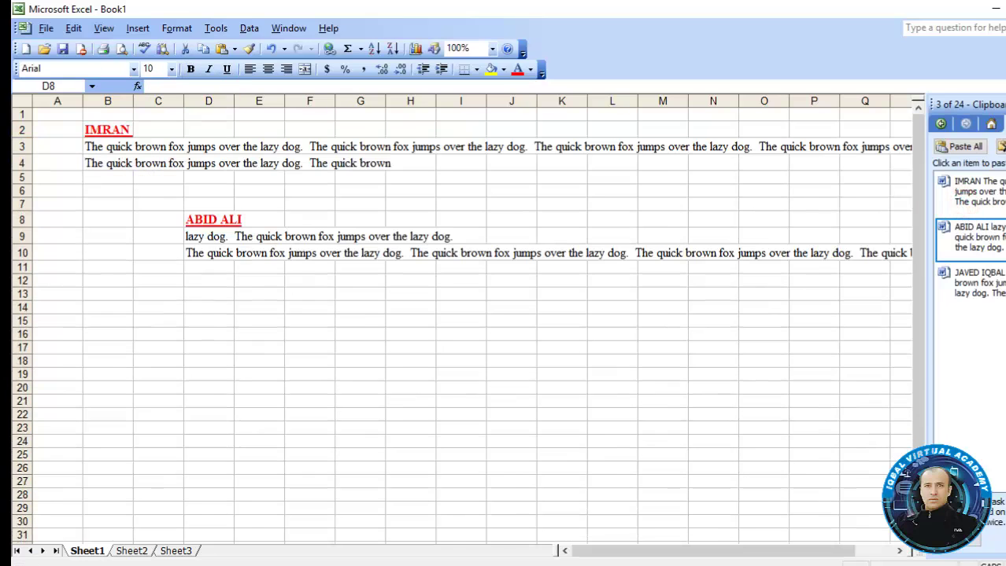
left_click(167, 348)
left_click(966, 285)
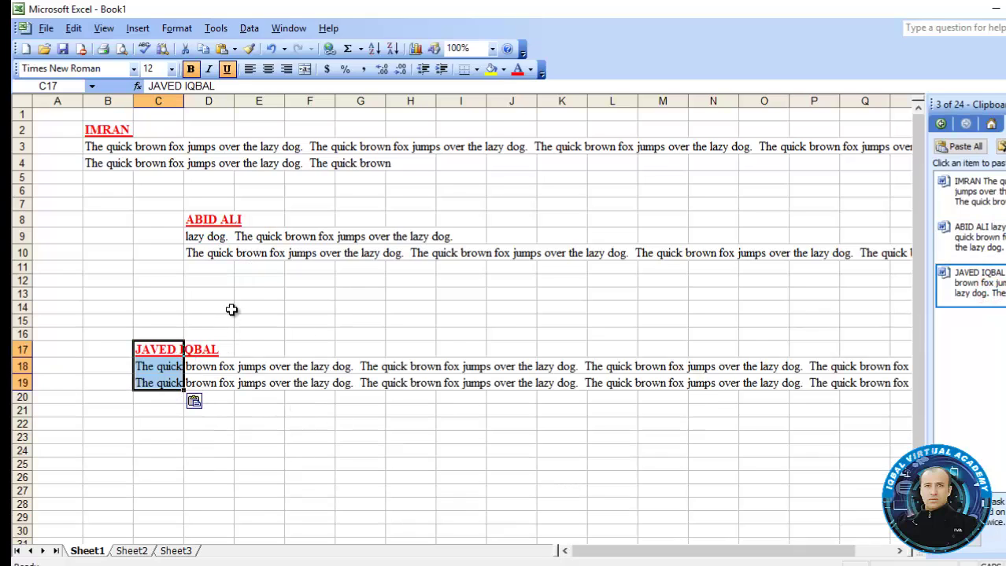
Paste the second section again into E26 and the first section again into J13
left_click(272, 474)
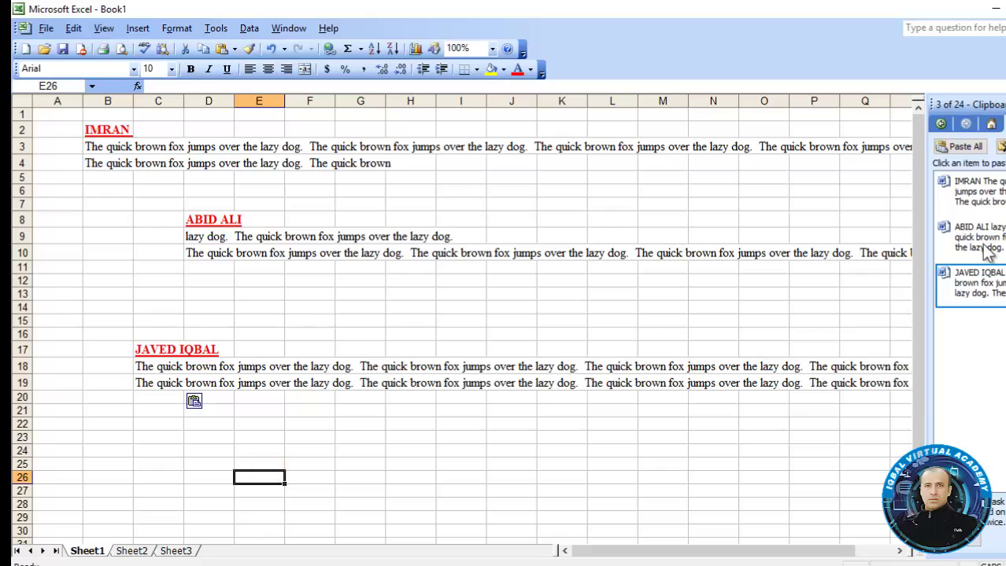
left_click(963, 229)
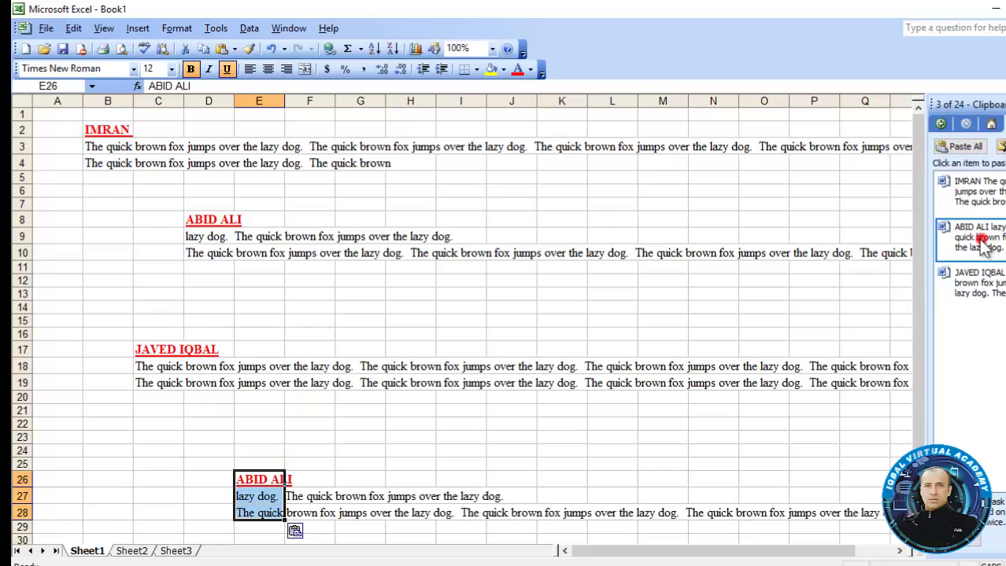
left_click(498, 299)
left_click(517, 296)
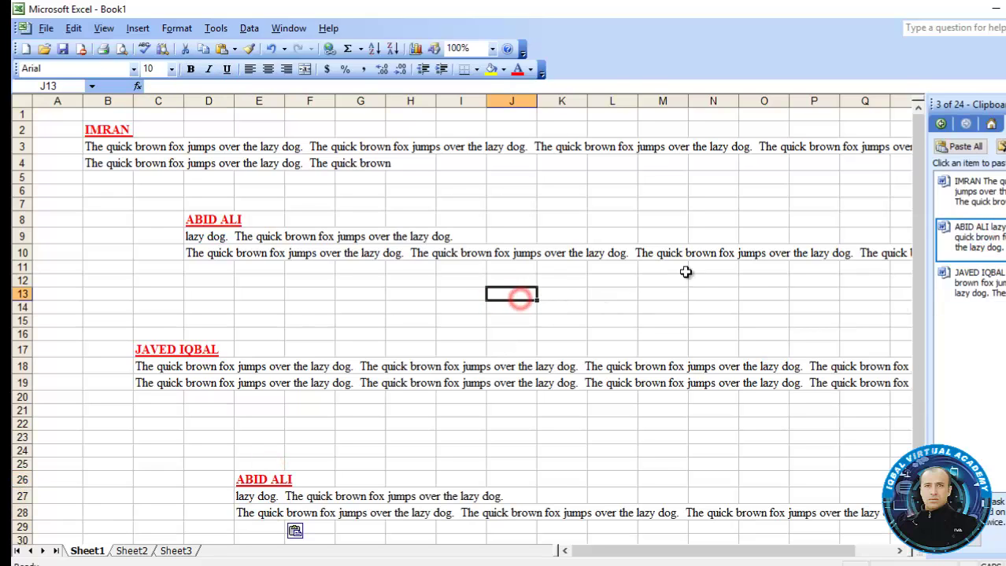
left_click(963, 206)
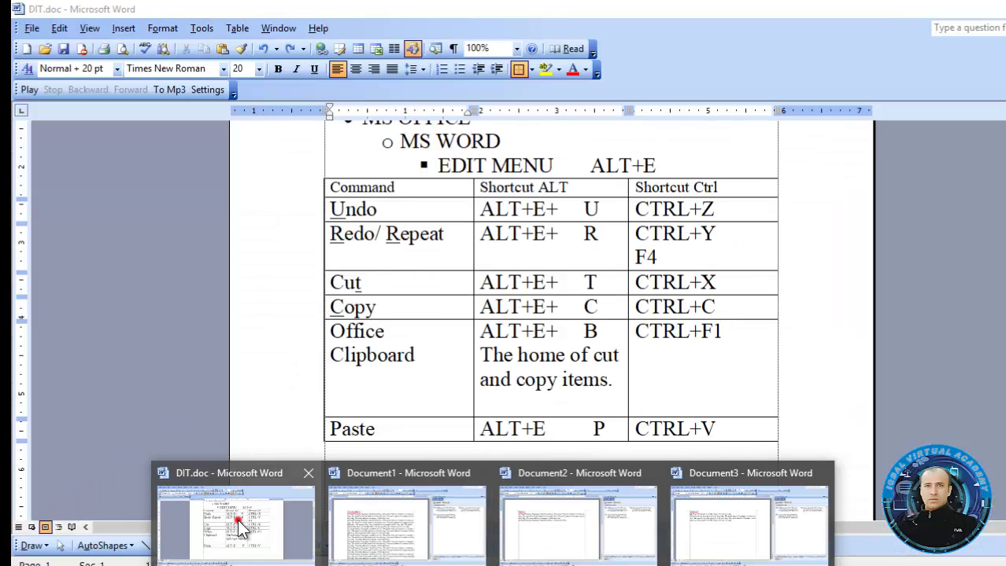
In DIT.doc, copy 'ALT+E+ B' from the Office Clipboard row and paste it below the table
left_click(236, 523)
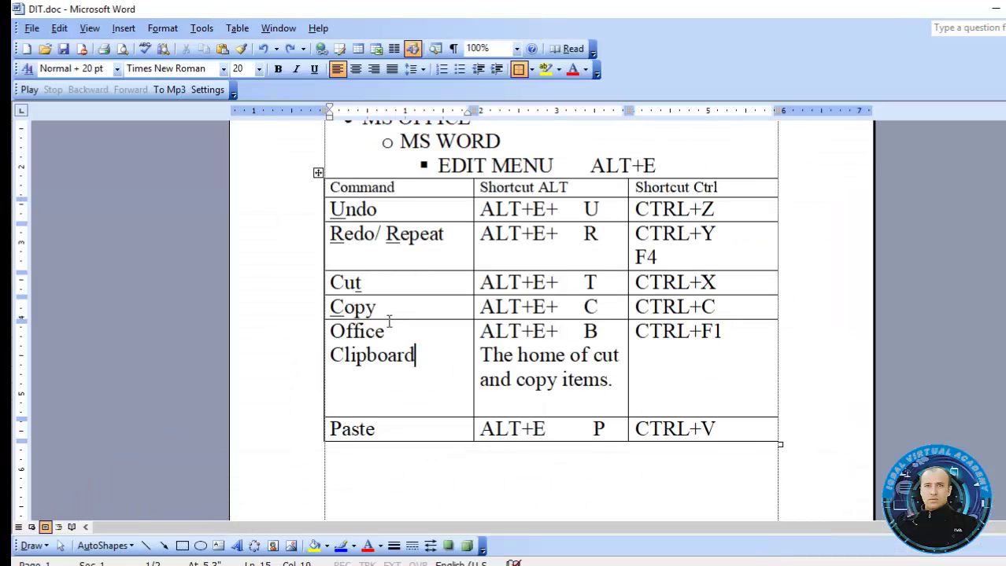
left_click(402, 429)
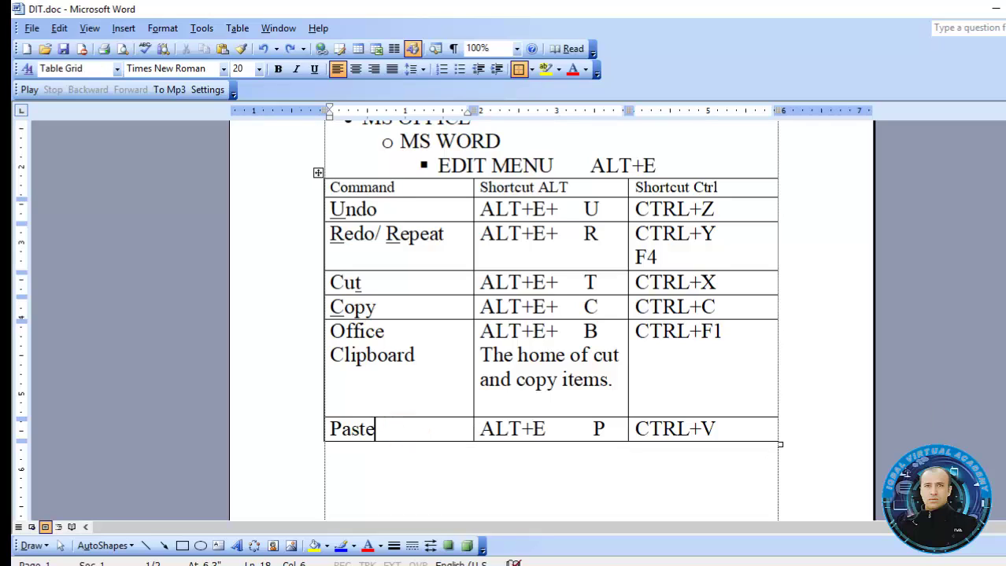
scroll(551, 315, "down", 2)
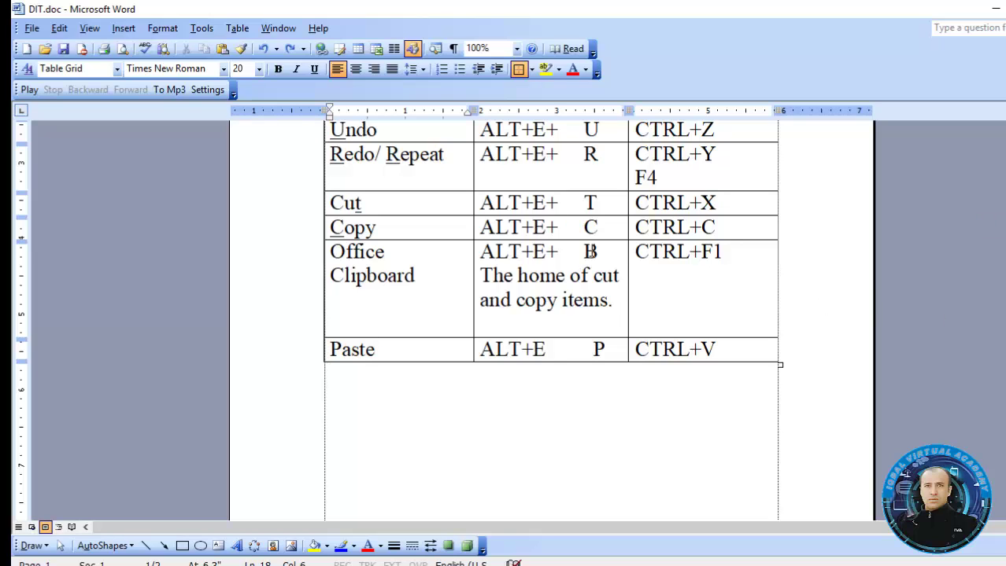
left_click_drag(590, 252, 485, 256)
right_click(497, 257)
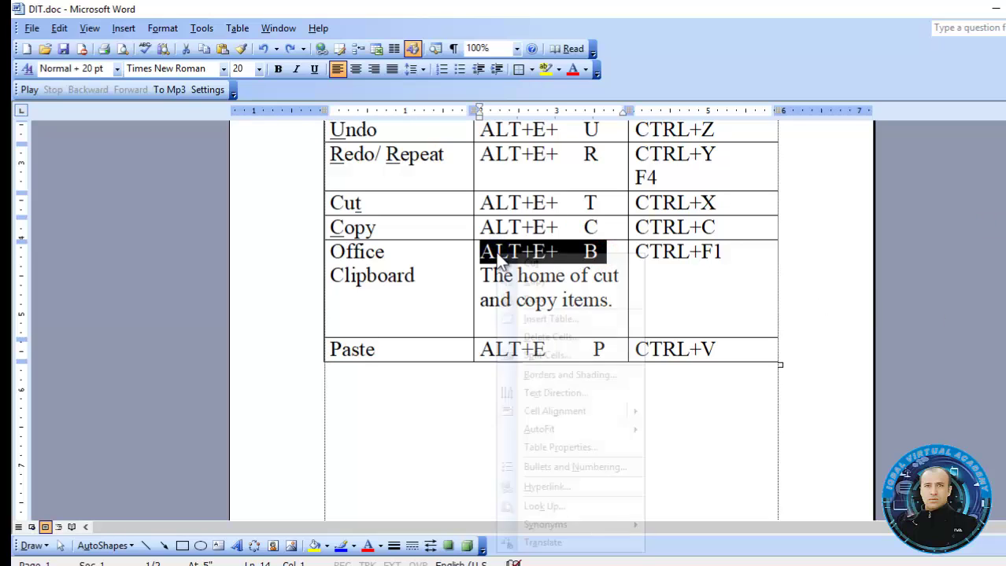
left_click(535, 279)
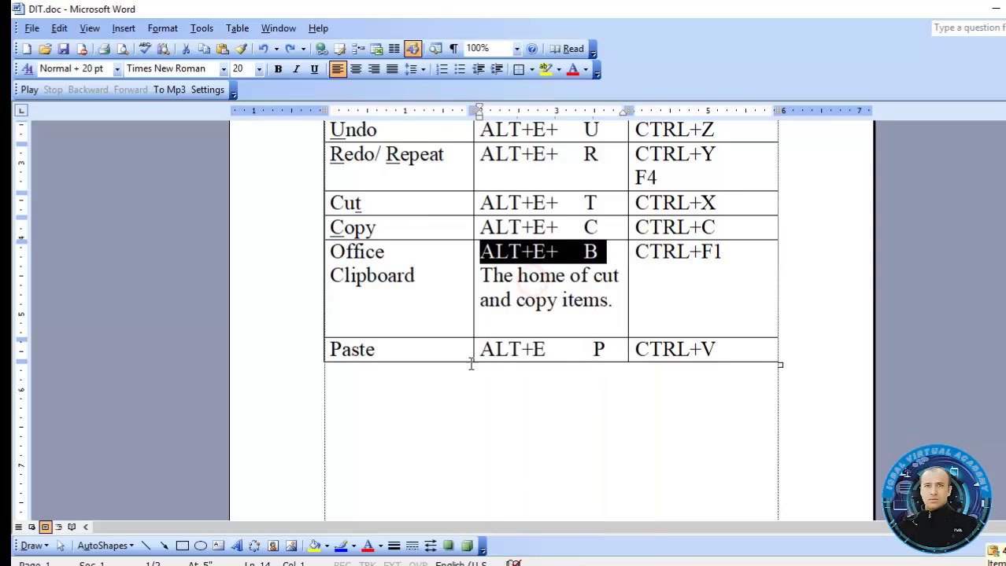
left_click(434, 414)
right_click(433, 414)
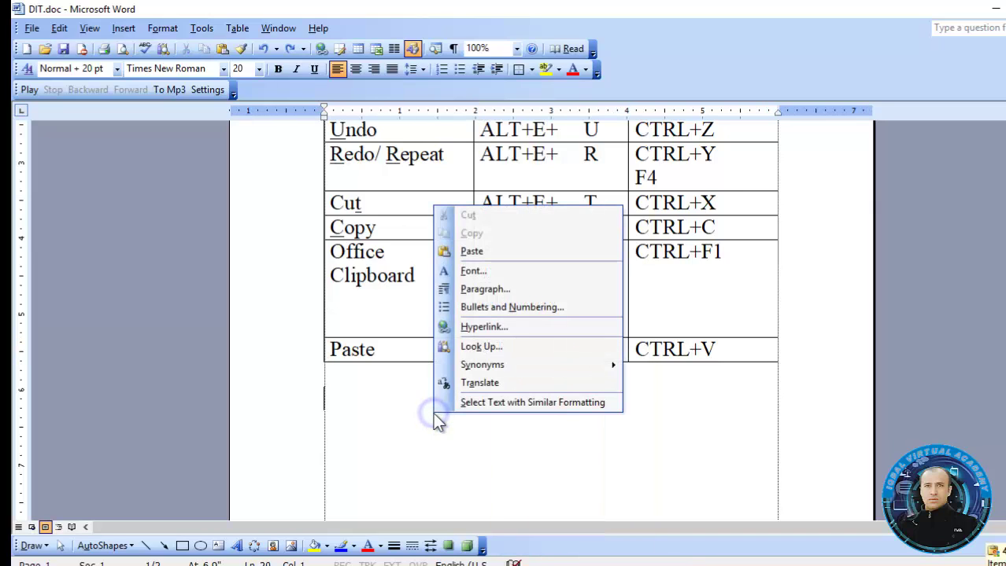
left_click(483, 252)
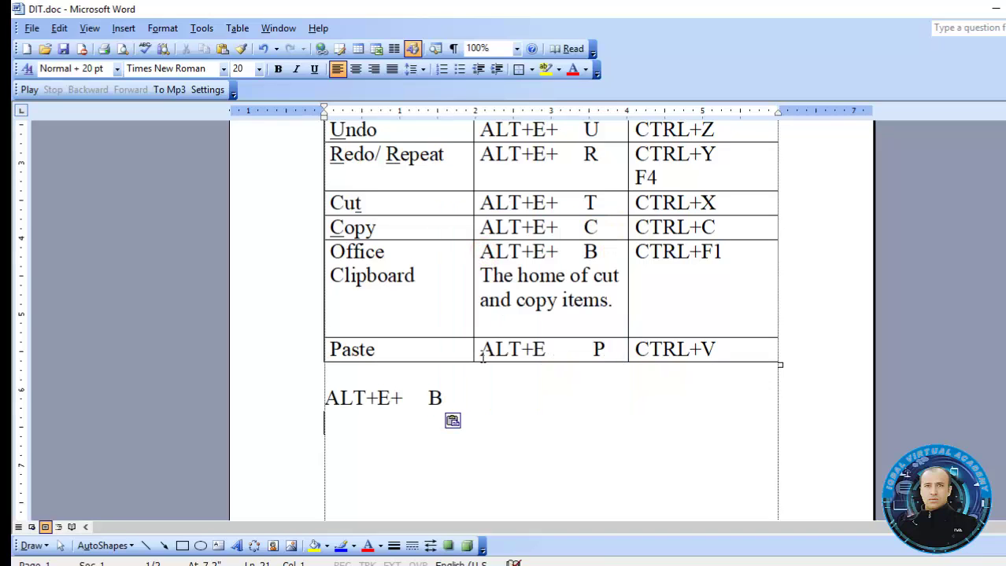
Copy 'The home of cut and copy items.' and paste it on a new line under the shortcut
left_click_drag(616, 301, 484, 281)
key("ctrl+c")
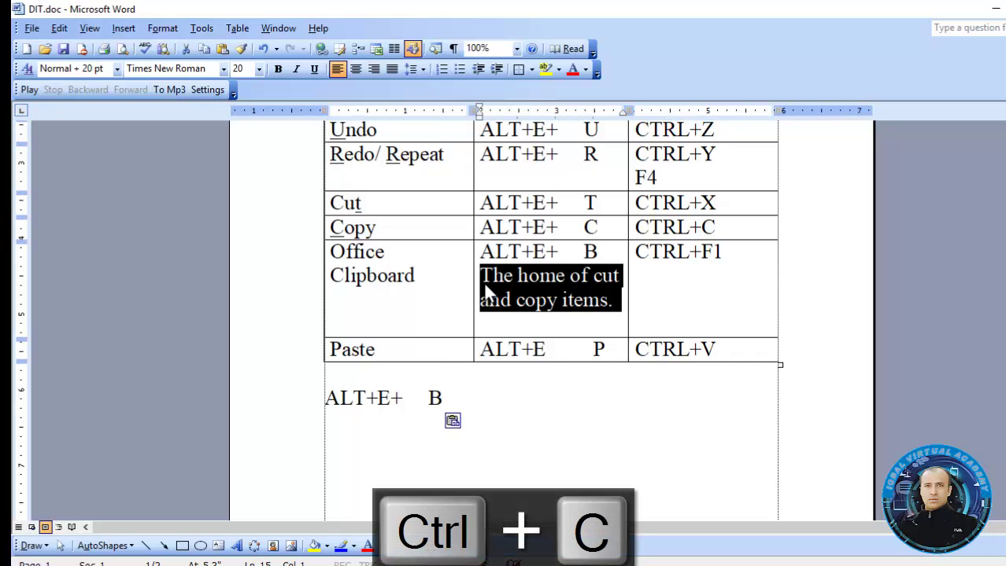
left_click(479, 392)
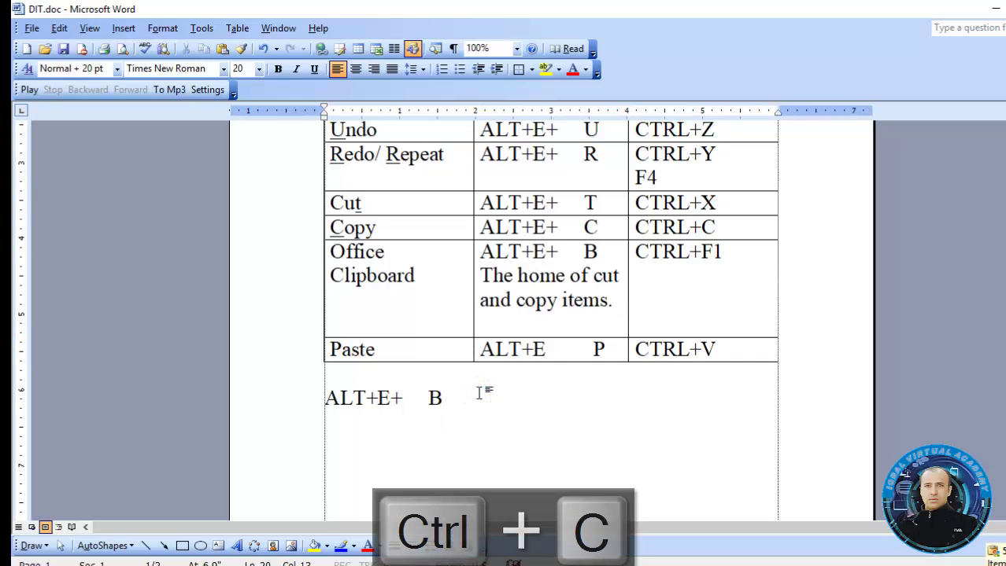
key("Return")
key("ctrl+v")
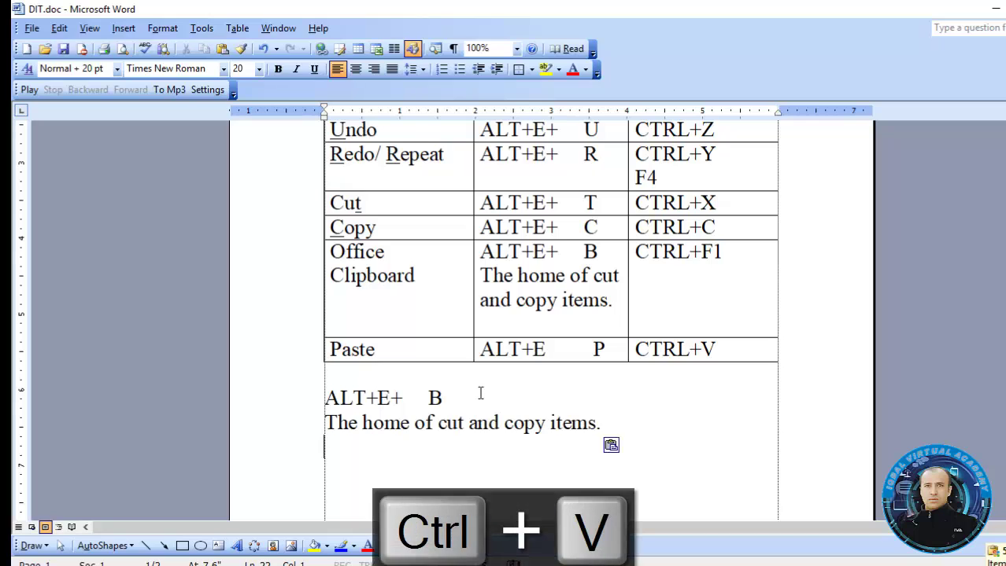
Cut 'The home of cut and copy items.' from the table and paste it on a new line below
left_click(422, 273)
left_click_drag(422, 273, 344, 251)
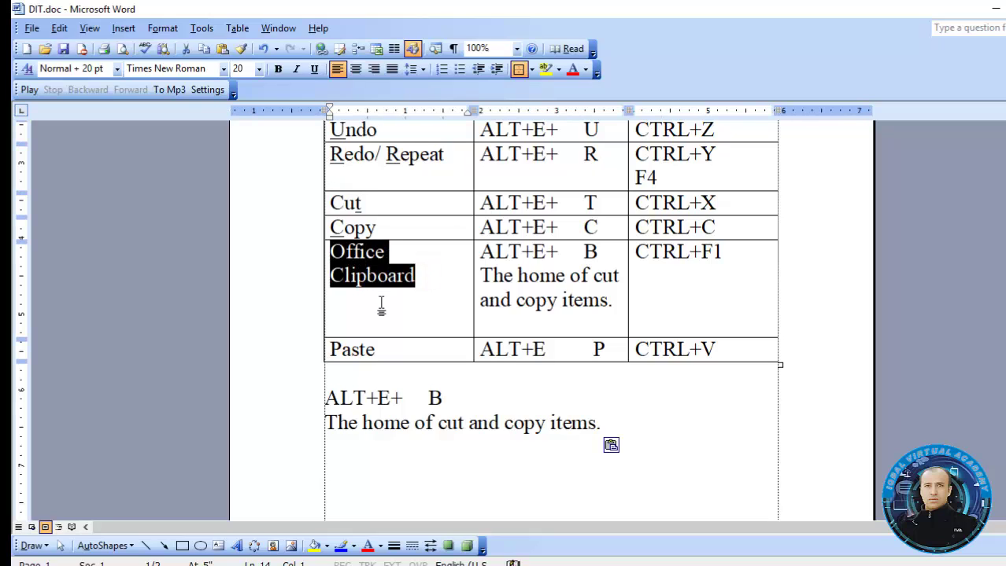
left_click(735, 346)
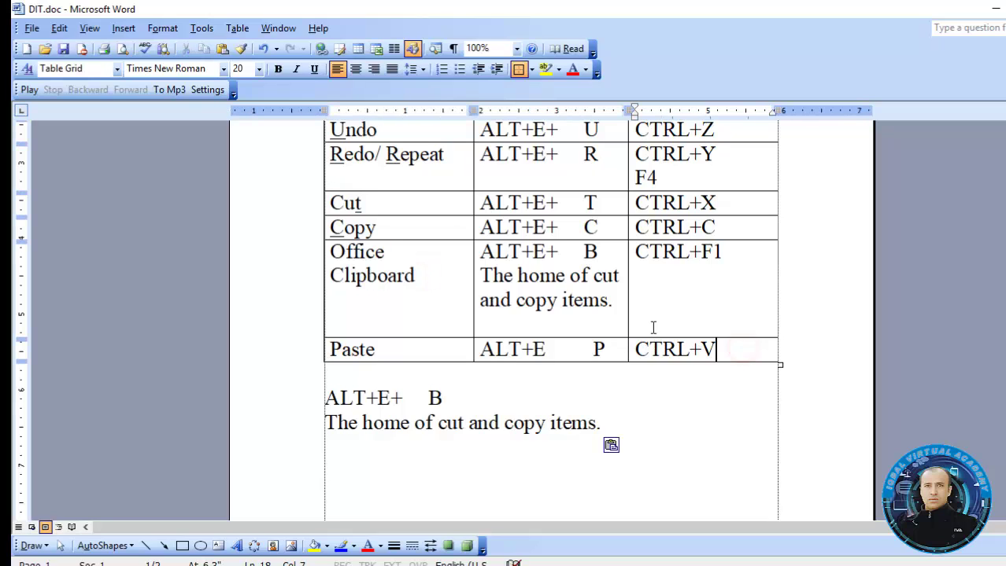
left_click_drag(613, 303, 491, 278)
key("ctrl+x")
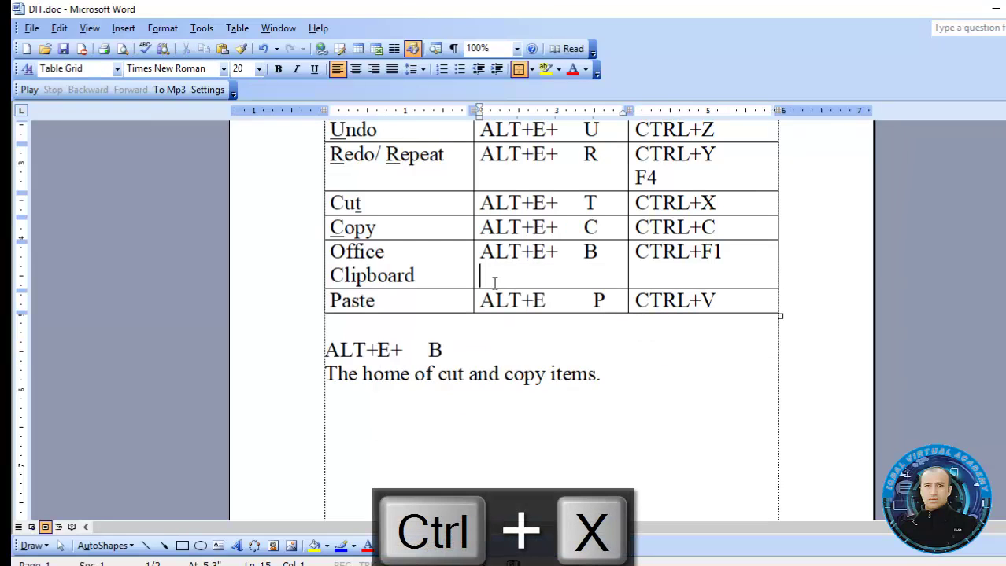
left_click(627, 382)
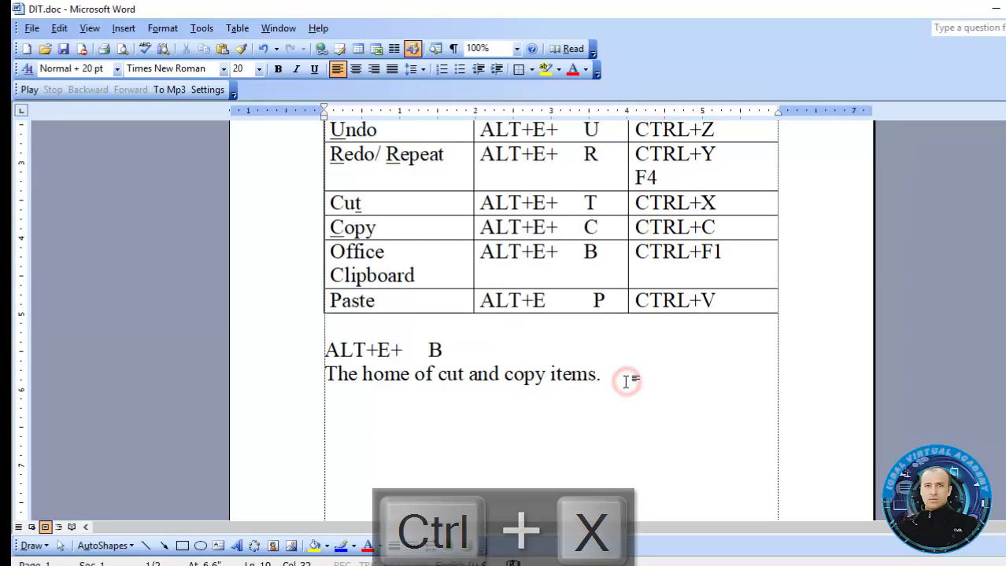
key("Return")
key("ctrl+v")
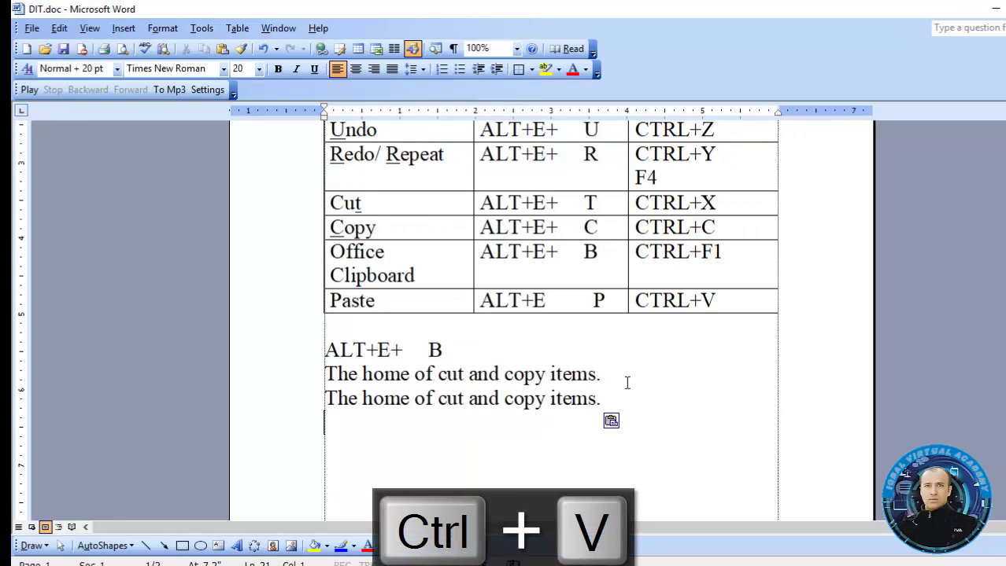
Place the cursor after CTRL+V in the table and scroll up the document
left_click(562, 399)
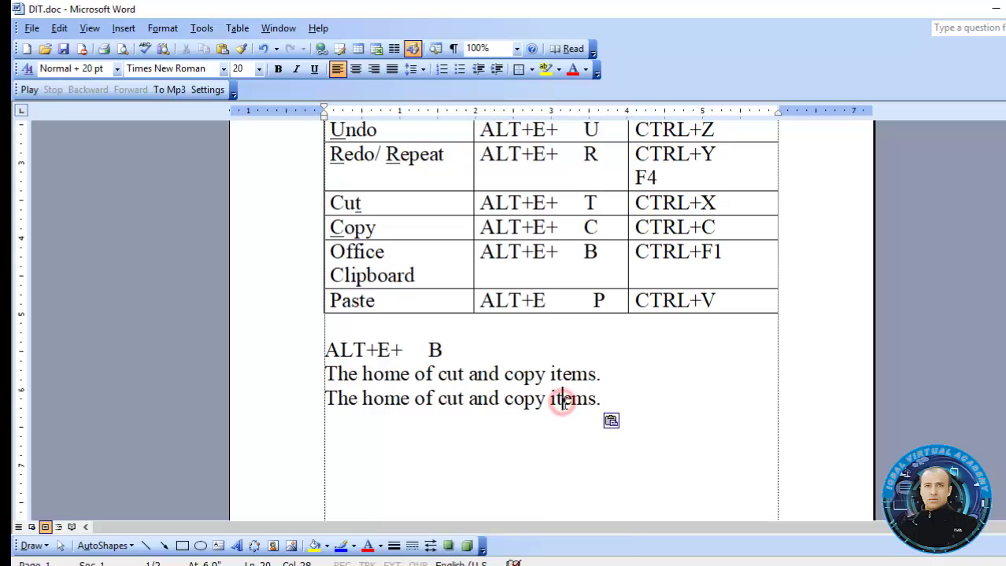
left_click_drag(1005, 248, 1005, 244)
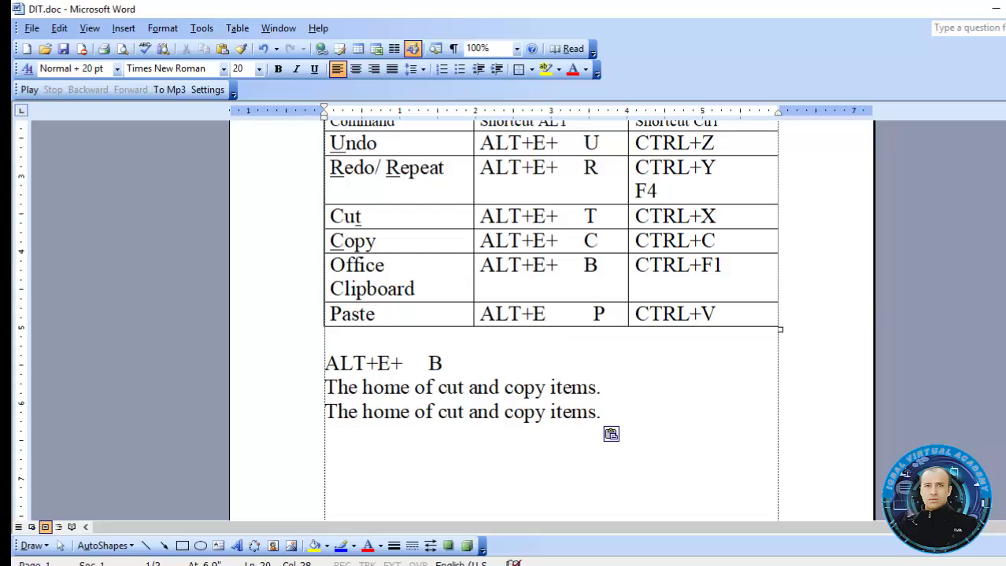
left_click(734, 310)
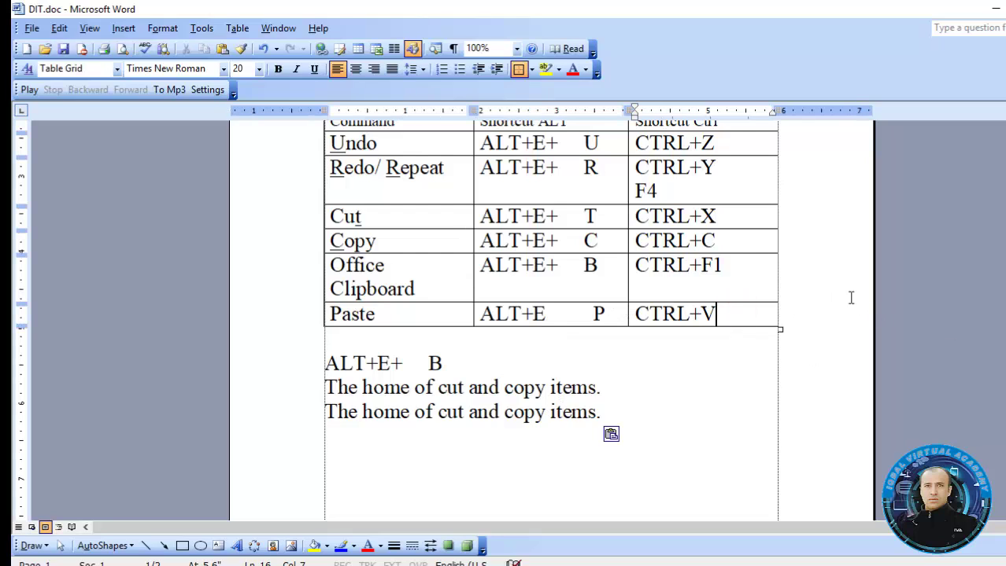
left_click_drag(1004, 240, 1005, 214)
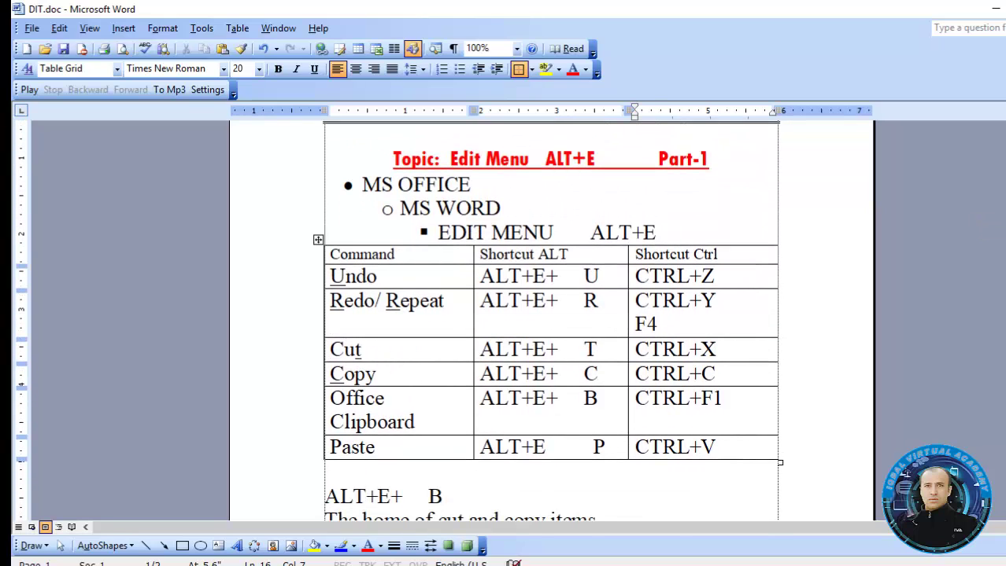